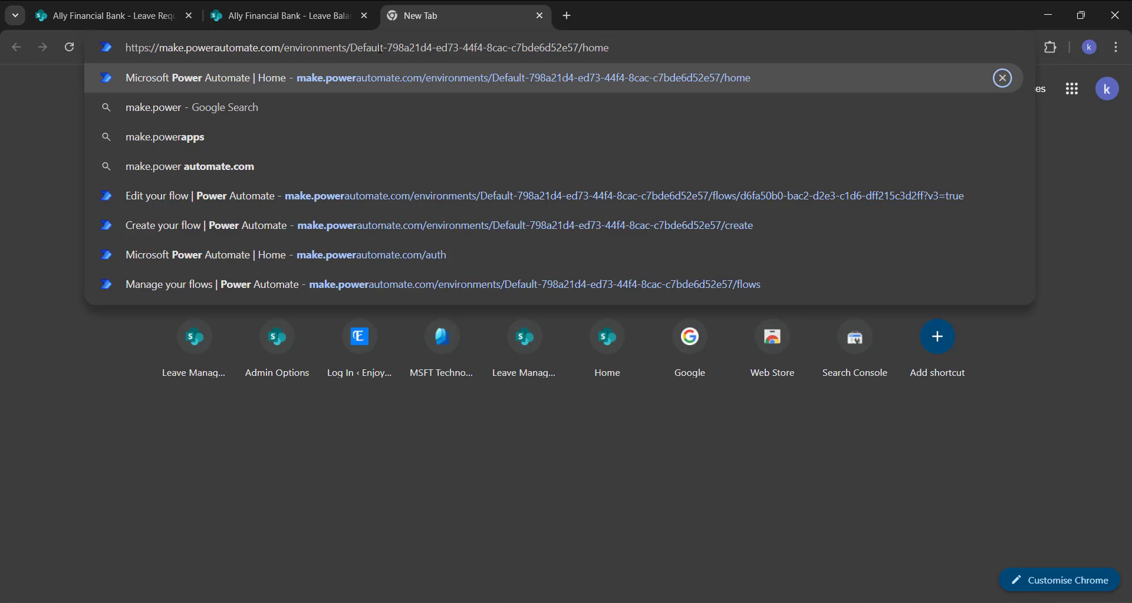
Step: Open the Power Automate home page and go to the page for creating a new flow
key(Return)
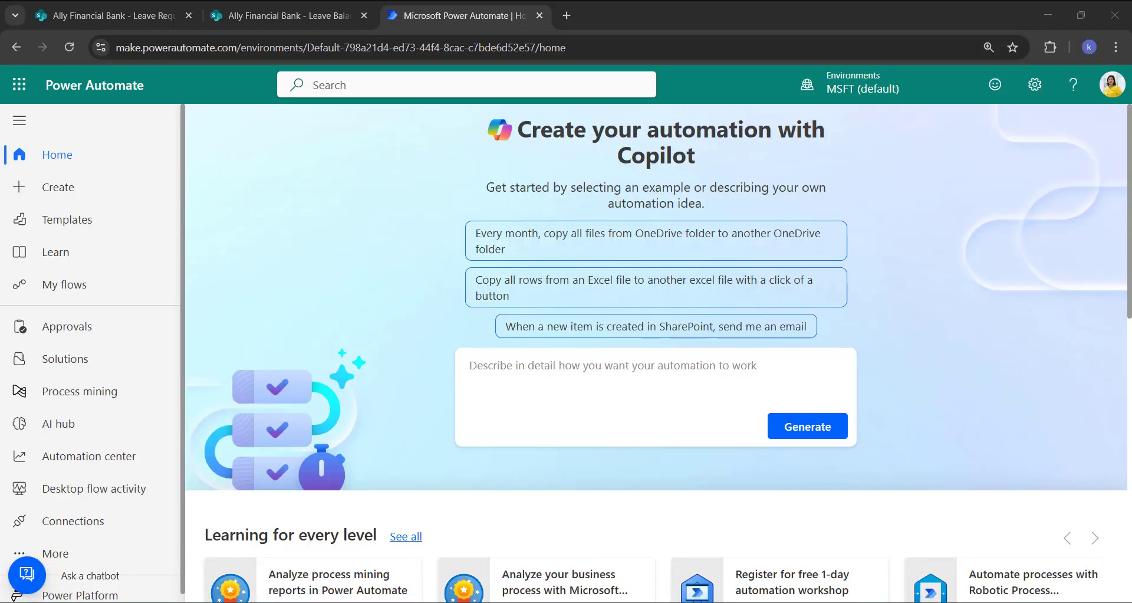
click(59, 191)
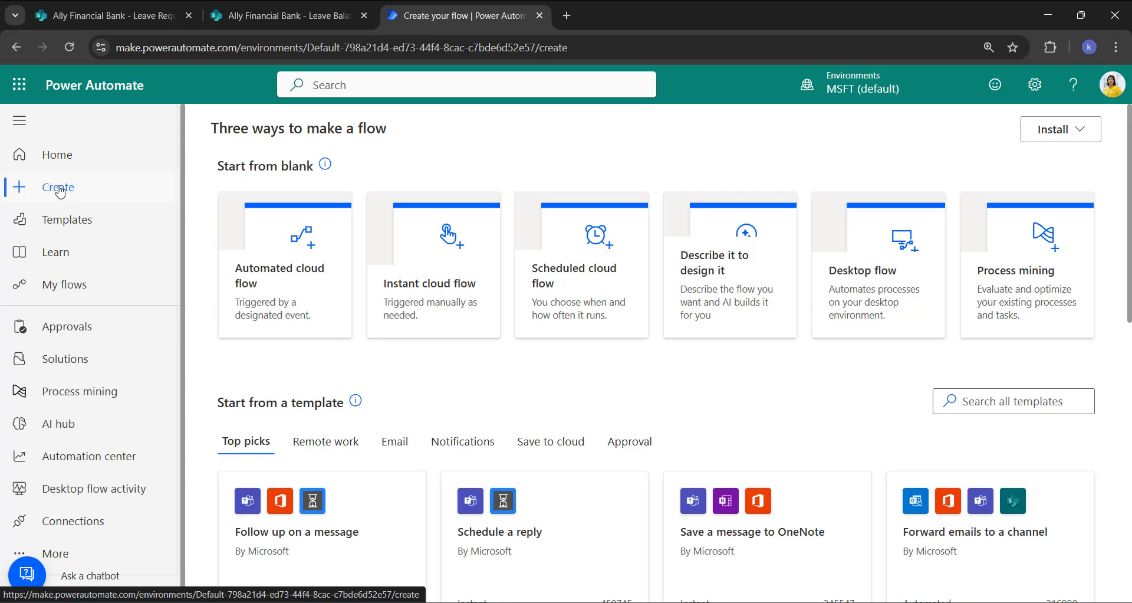
Step: Switch to SharePoint and review the columns and entries of the Leave Requests and Leave Balance lists
click(99, 17)
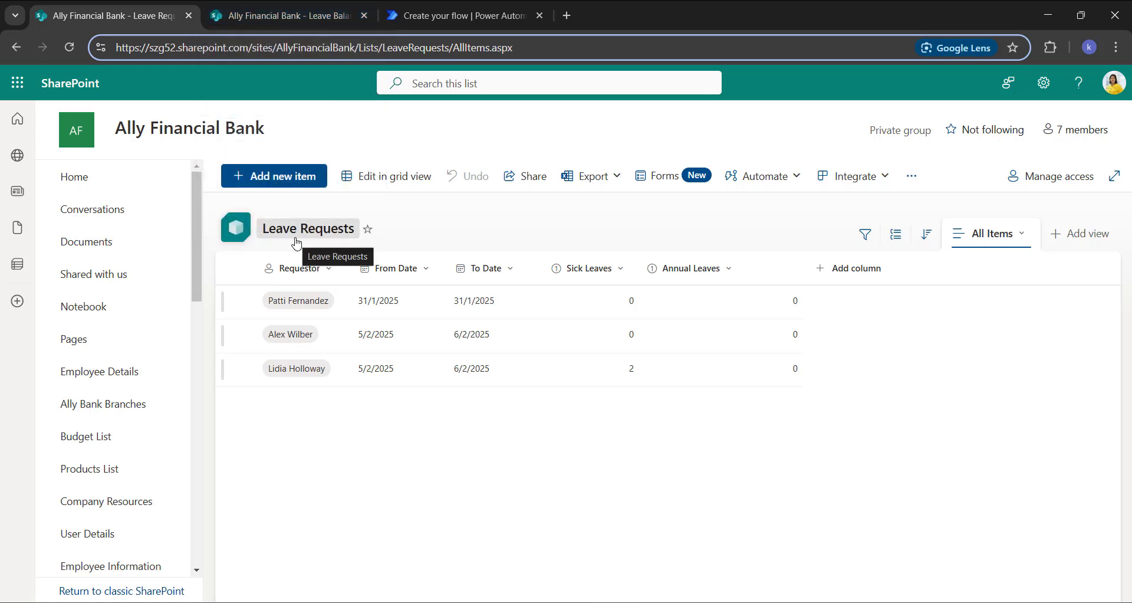
click(293, 18)
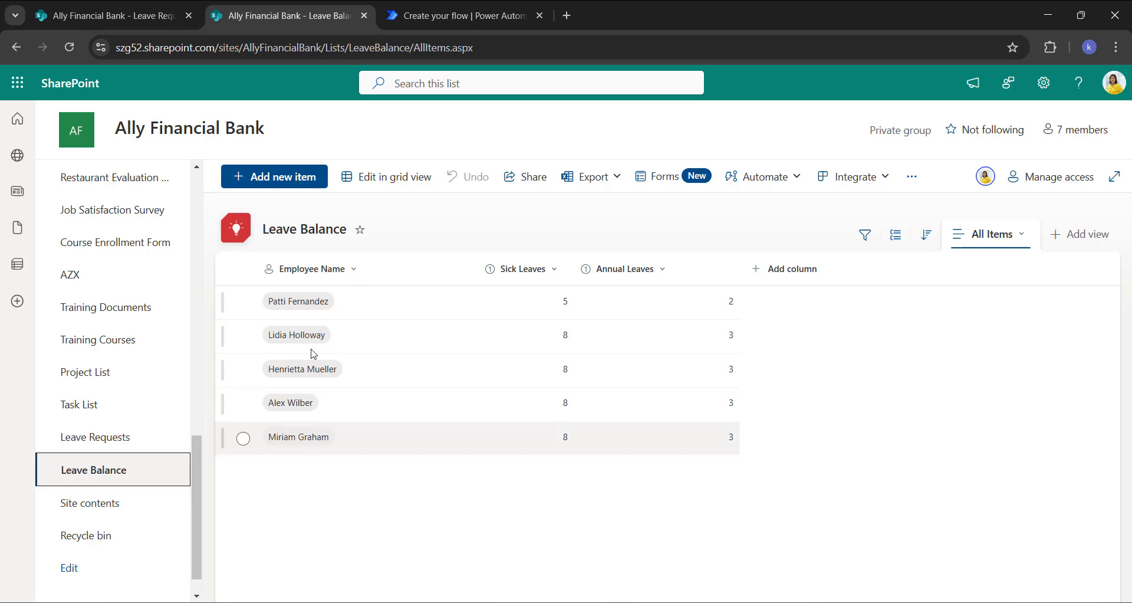
key(ctrl+shift+Tab)
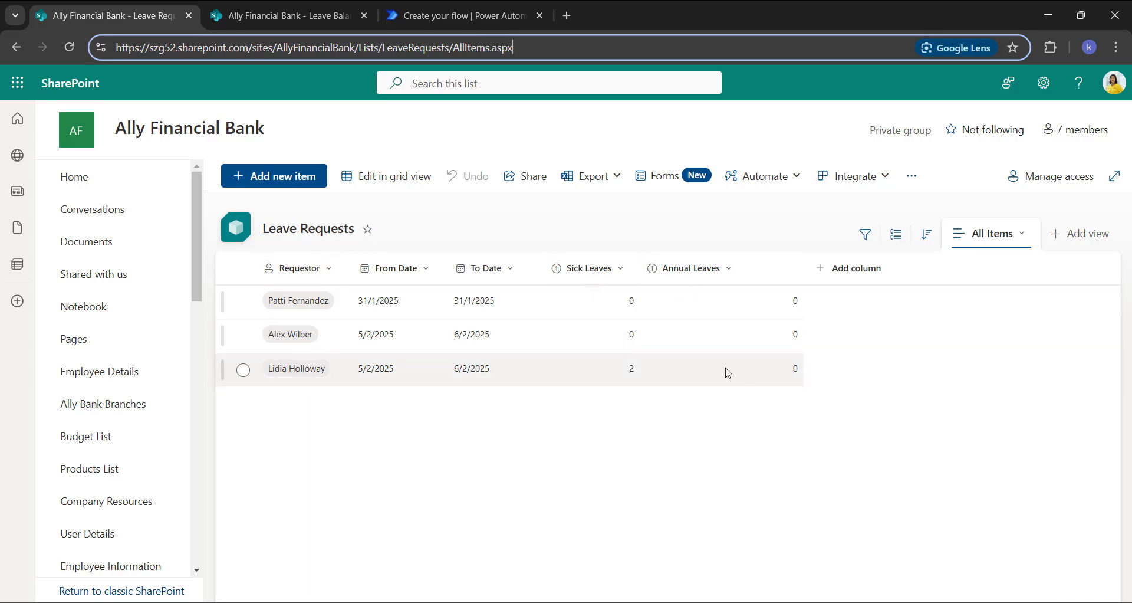
click(309, 17)
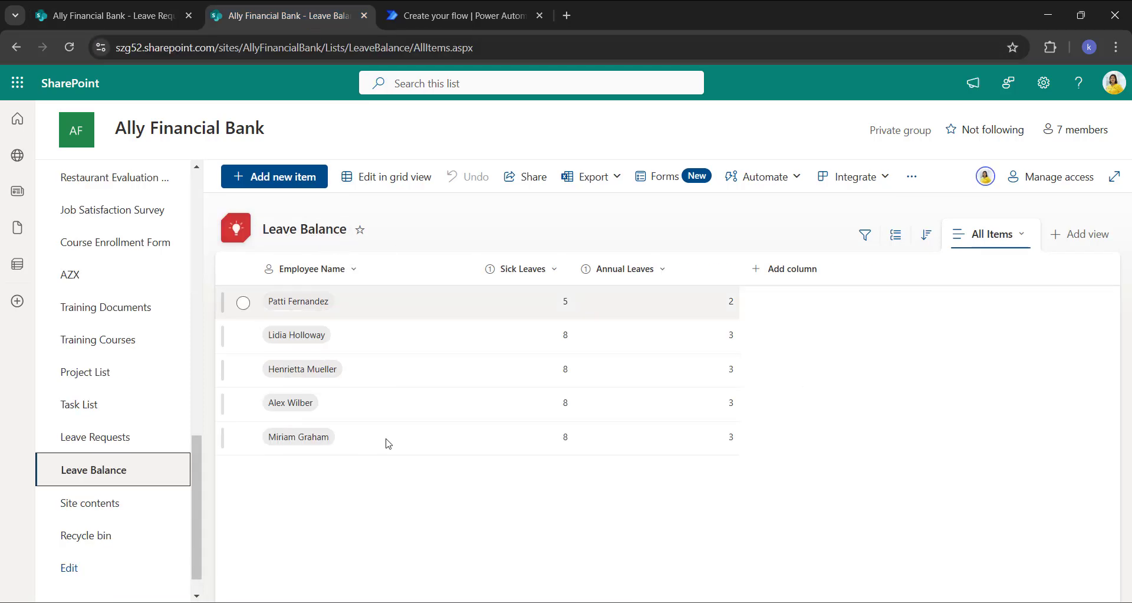
Step: Switch to Power Automate and create an automated cloud flow with the SharePoint trigger "When an item is created"
key(ctrl+Tab)
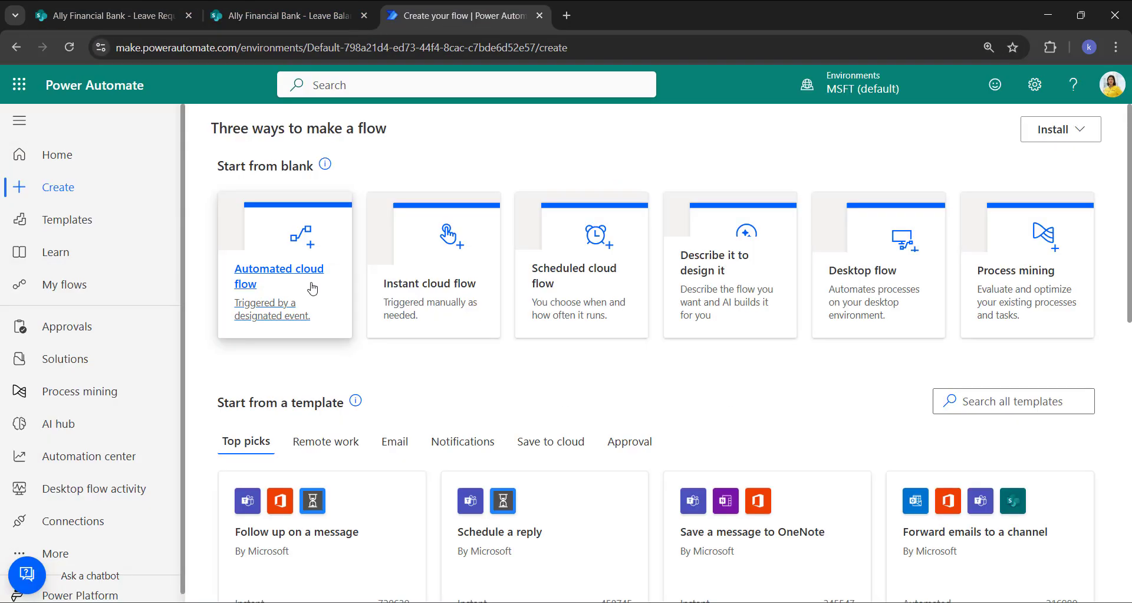
click(280, 275)
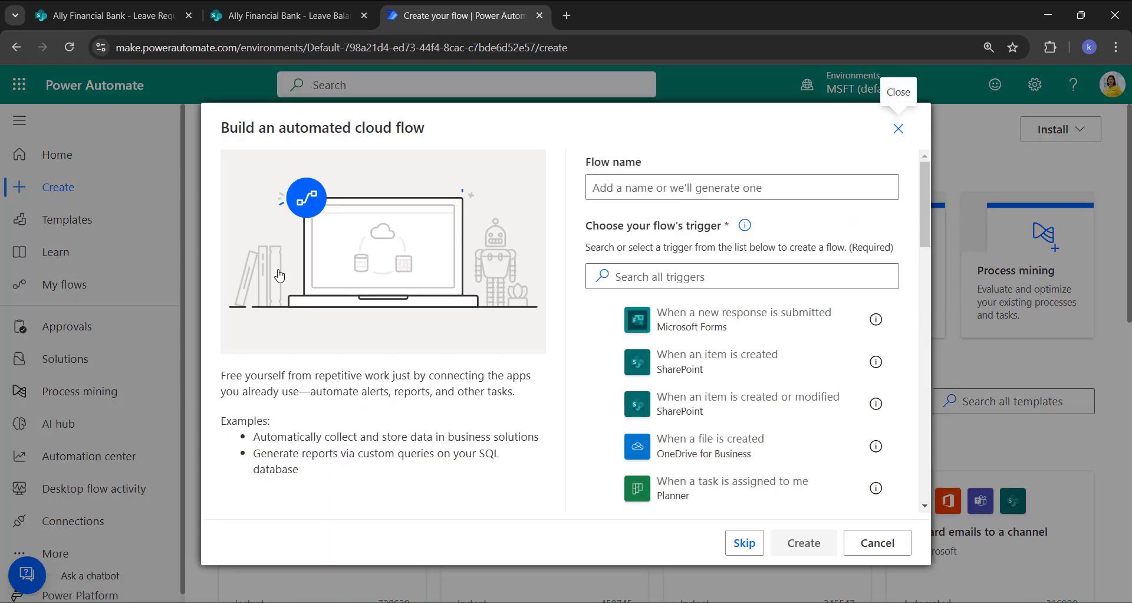
click(605, 362)
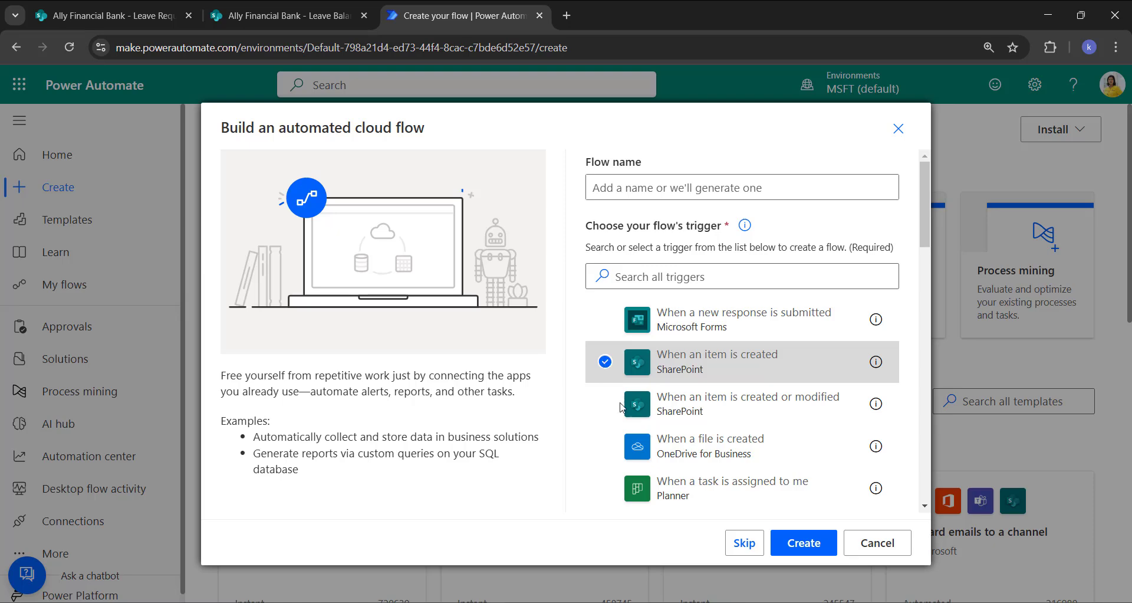
click(805, 548)
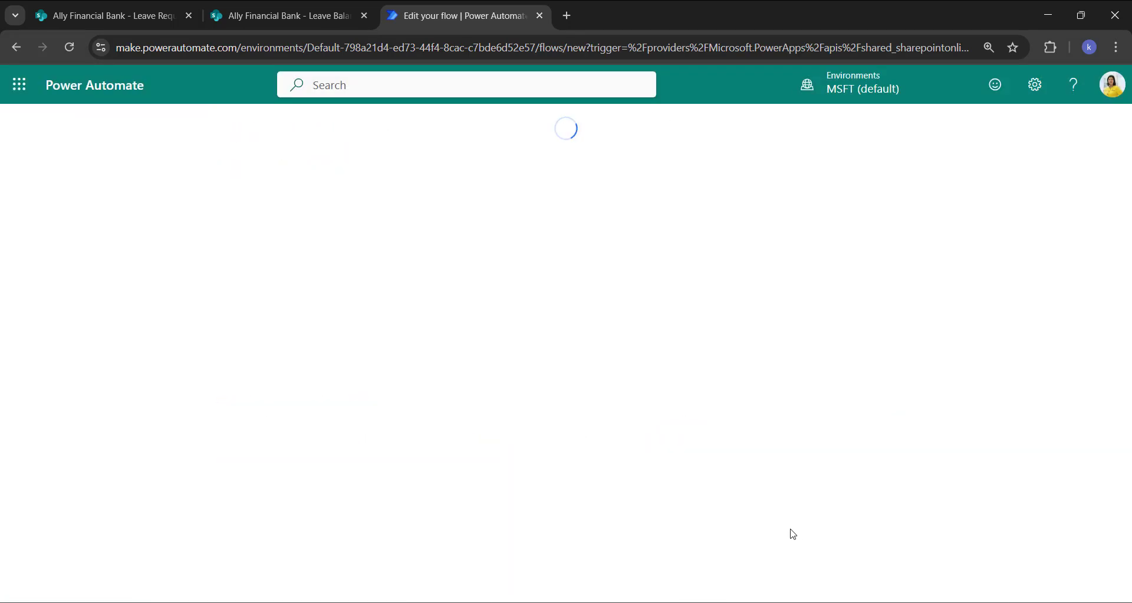
Step: Set the trigger's site address to Ally Financial Bank and its list name to Leave Requests
click(466, 288)
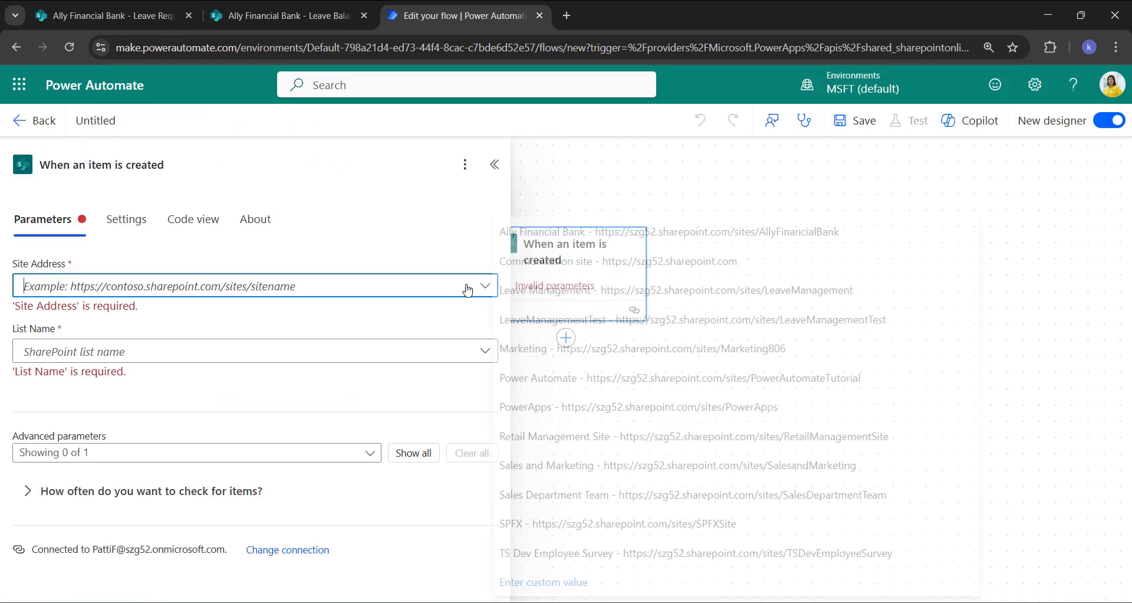
click(559, 233)
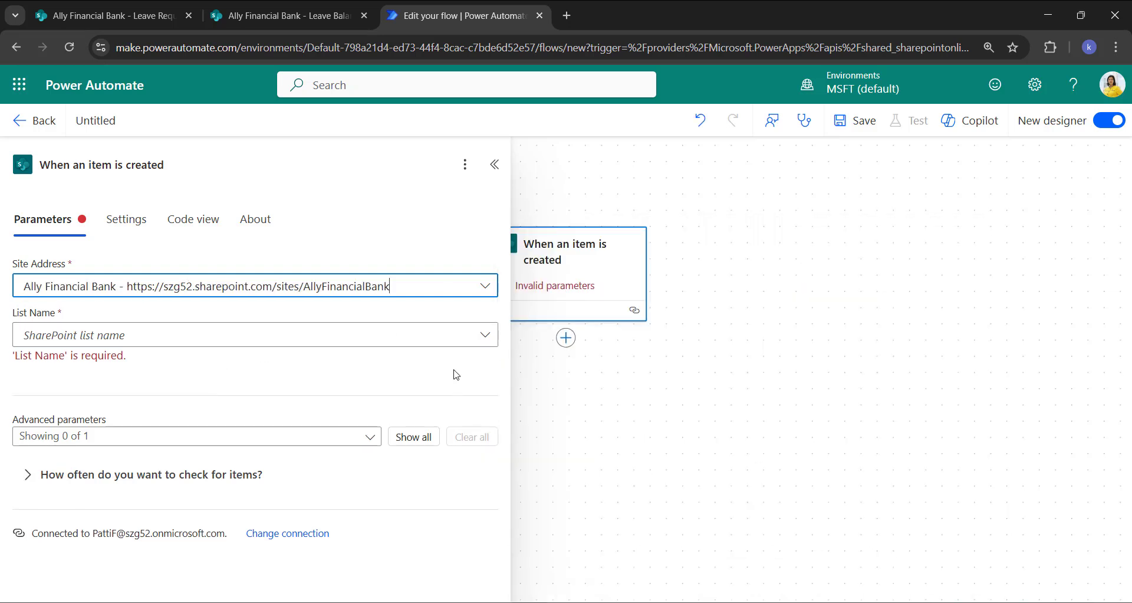
click(474, 335)
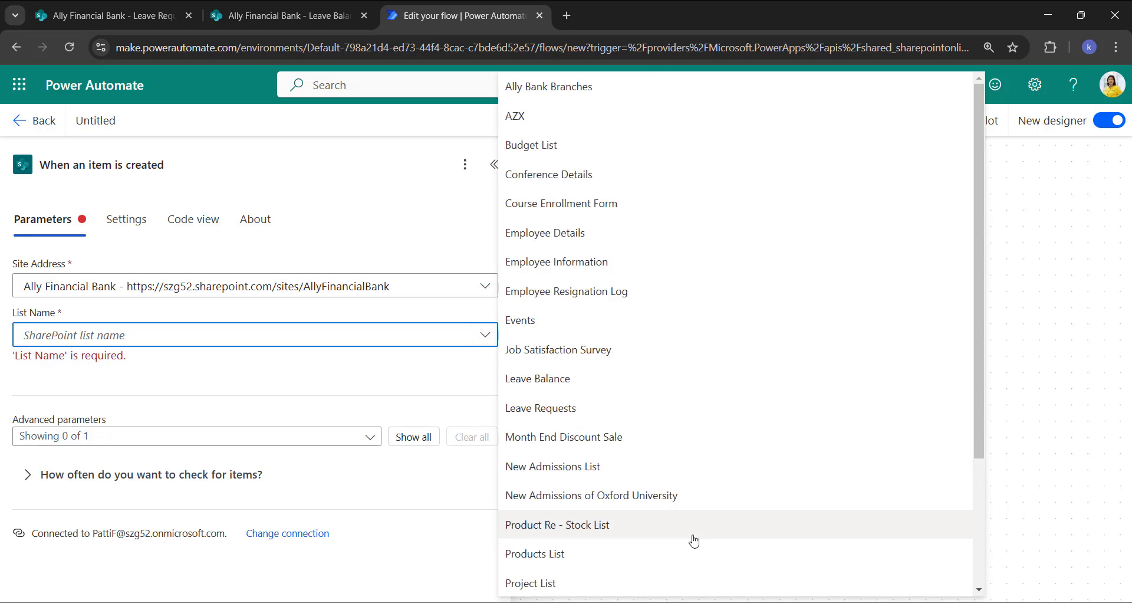
click(568, 419)
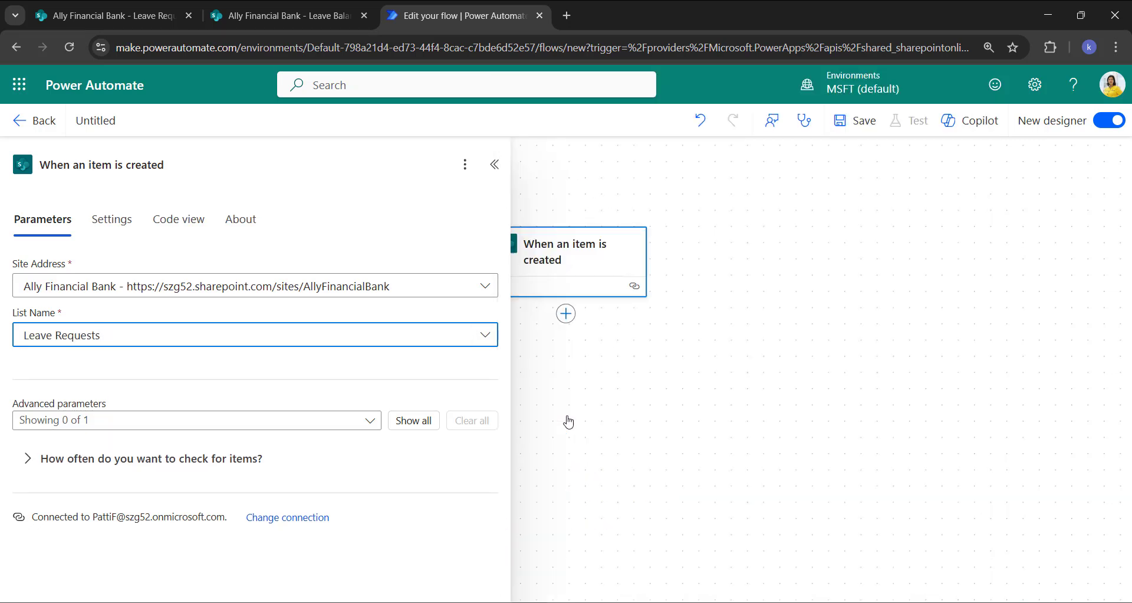
click(494, 164)
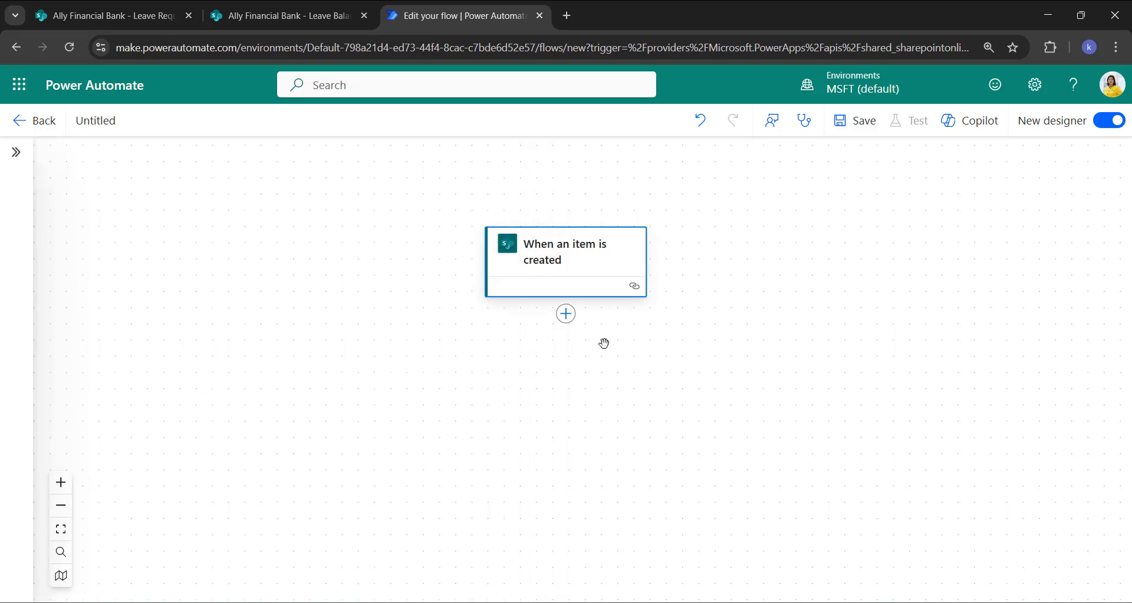
Step: Add a SharePoint "Get items" action below the trigger
click(568, 316)
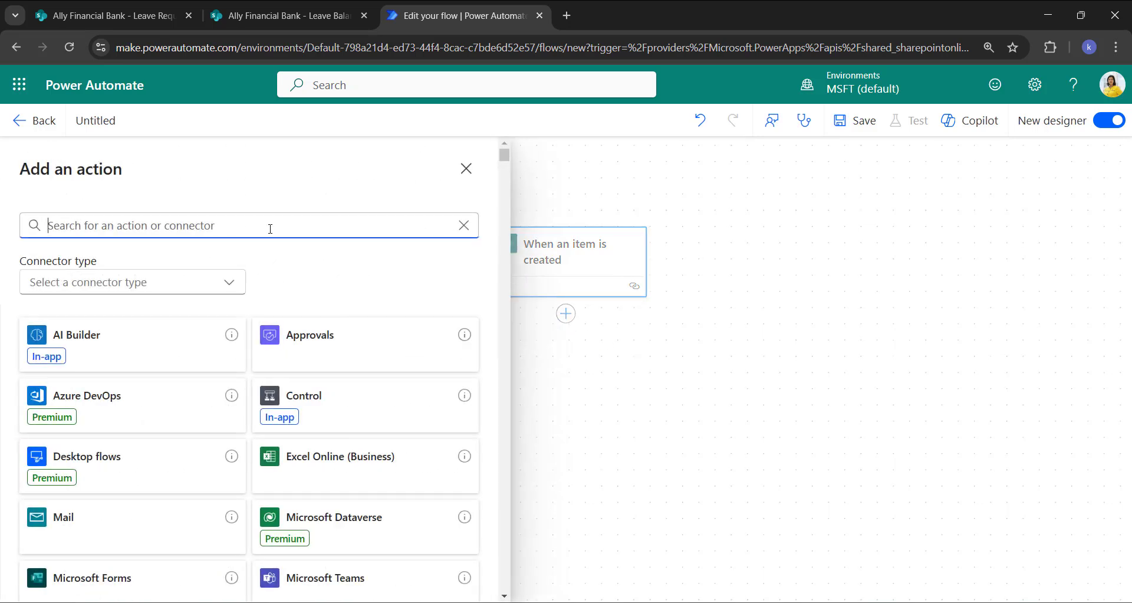
text(get i)
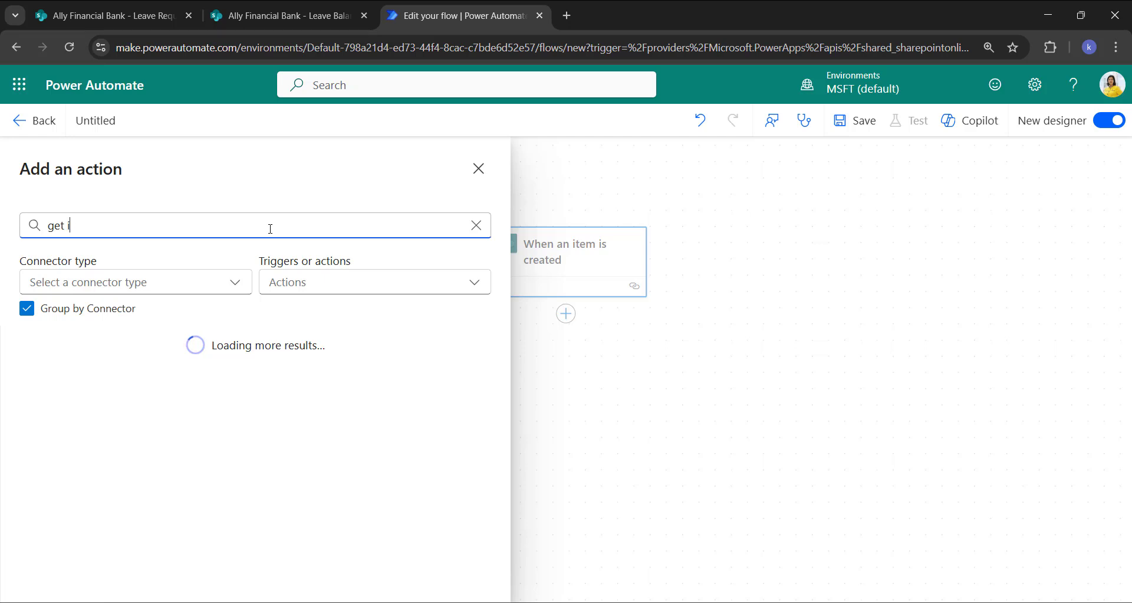
text(tems)
click(155, 404)
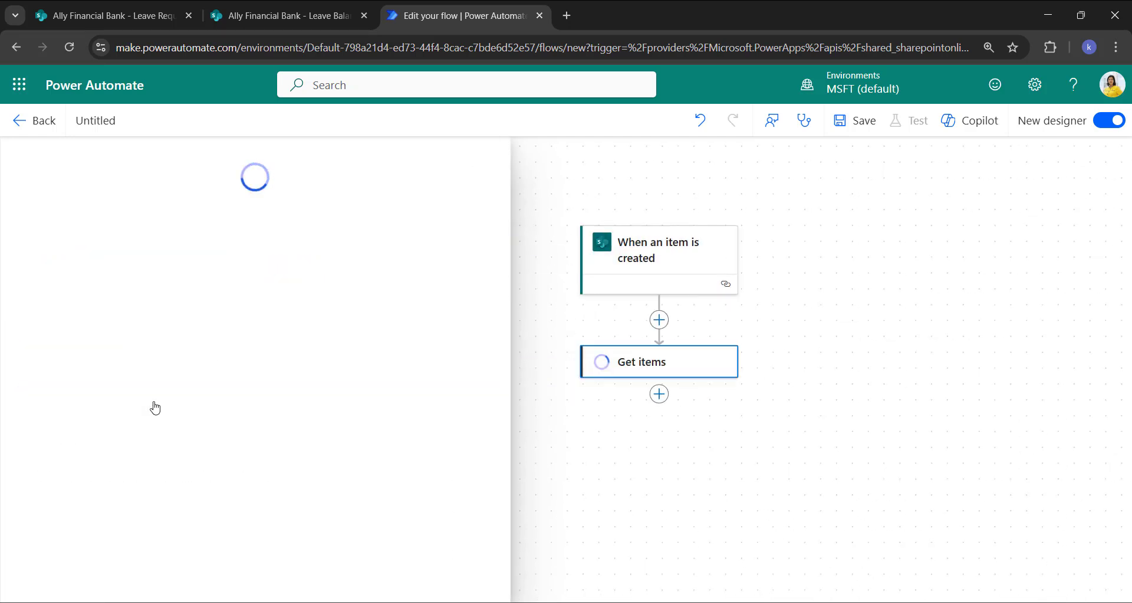
Step: Set the Get items action's site address to Ally Financial Bank and its list name to Leave Balance
click(462, 295)
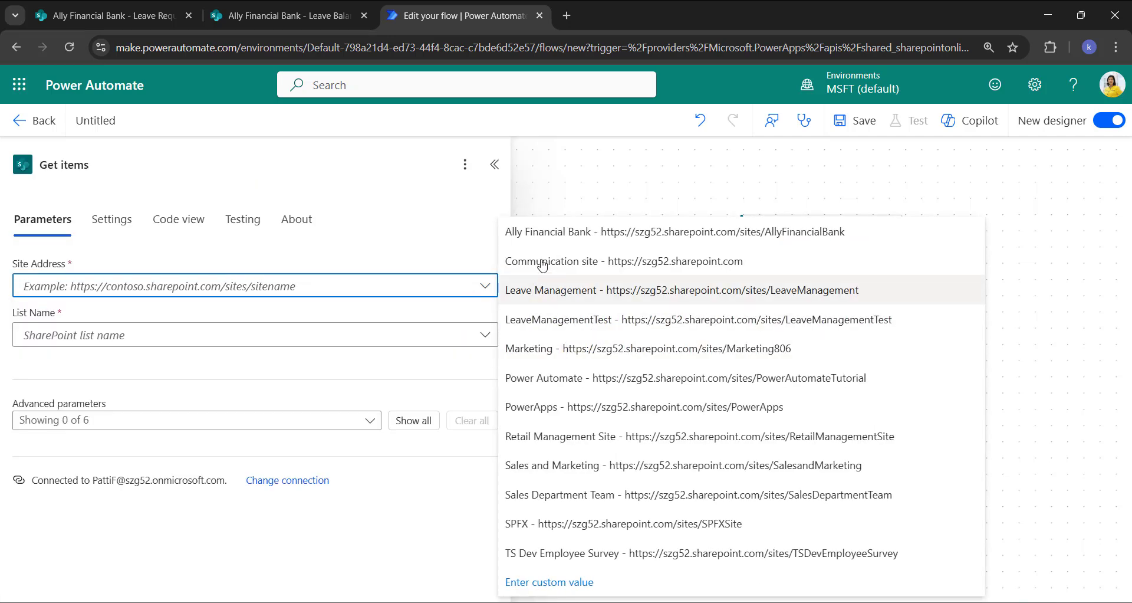
click(540, 230)
click(456, 335)
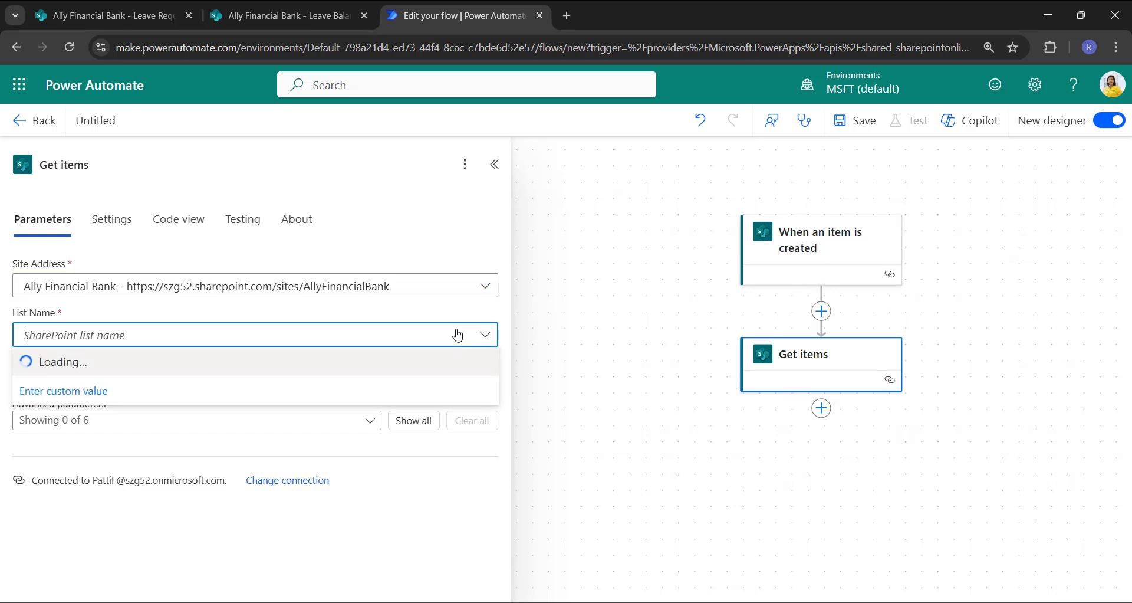
click(741, 429)
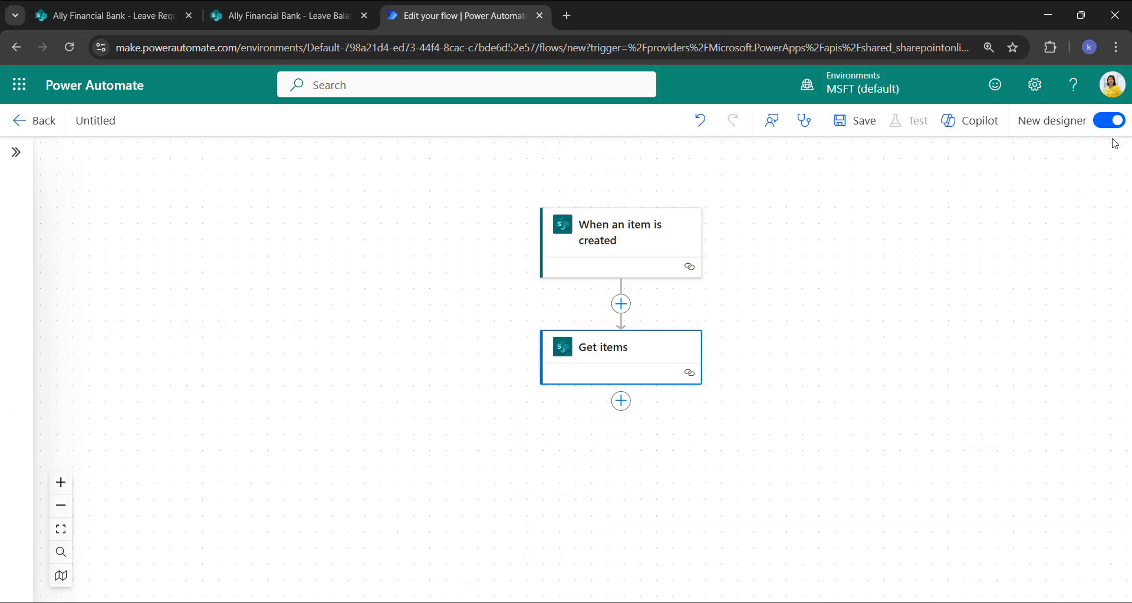
Step: Add a Condition control below the Get items action
click(621, 401)
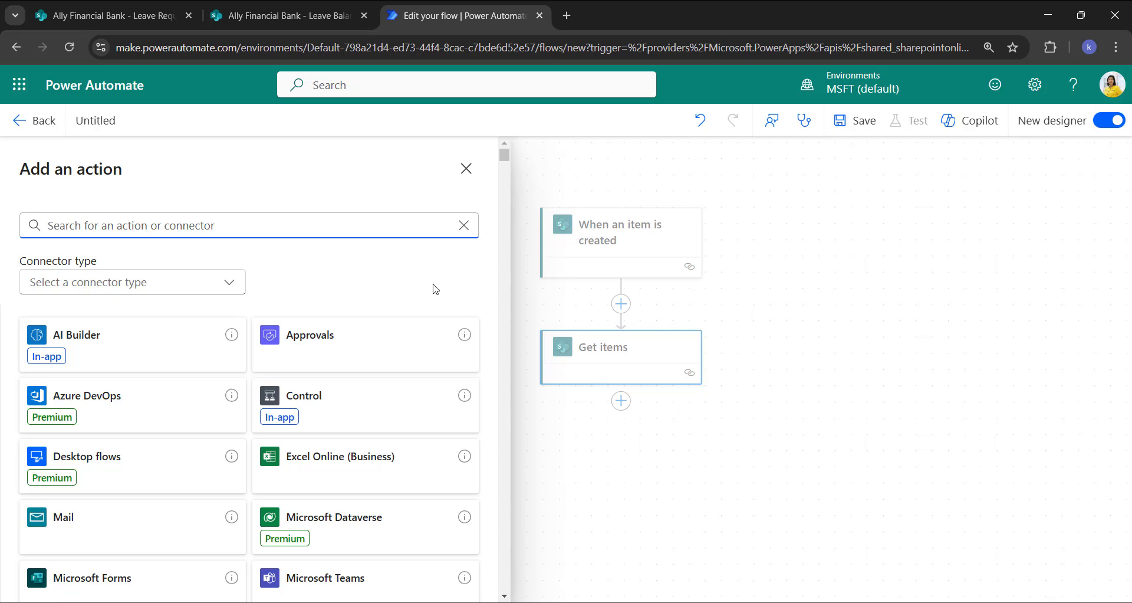
text(condition)
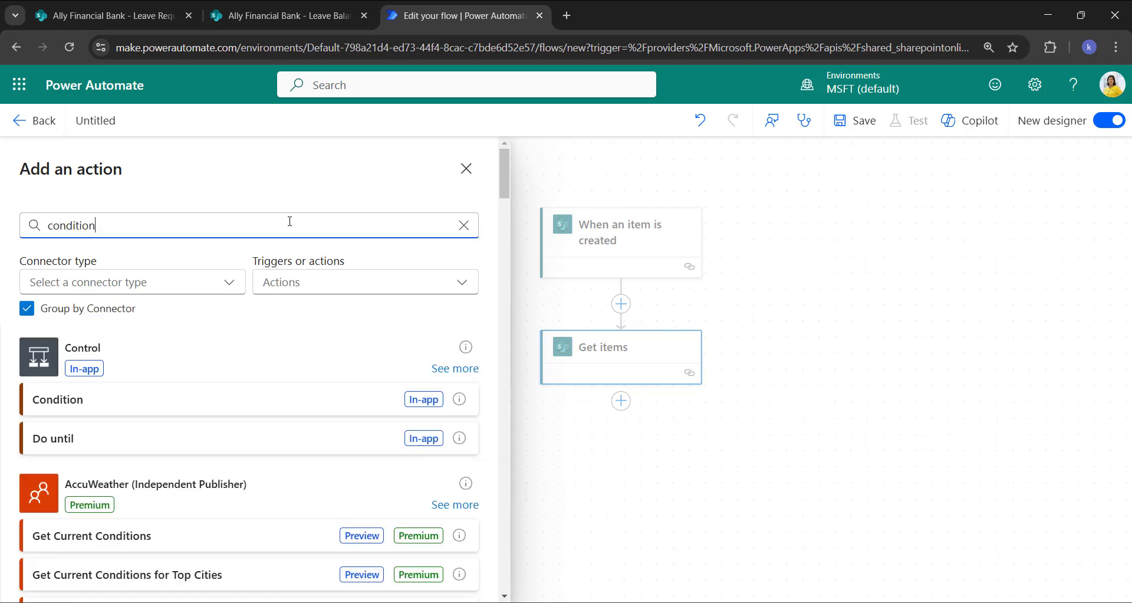
click(213, 407)
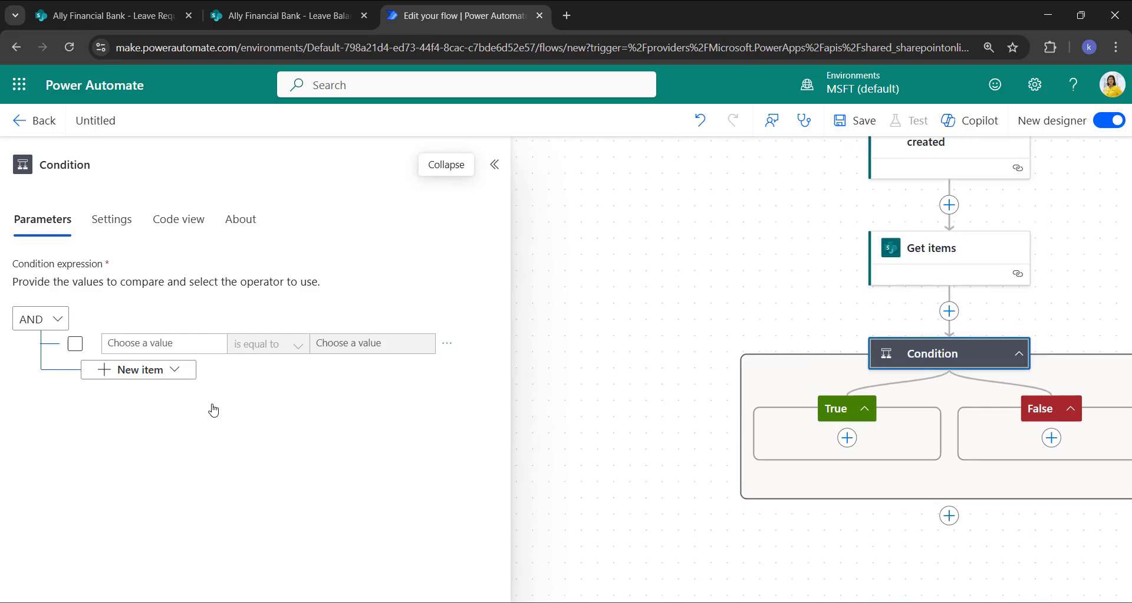
Step: Set the condition to check that the trigger's Requestor Email is equal to Employee Name Email from Get items
click(171, 347)
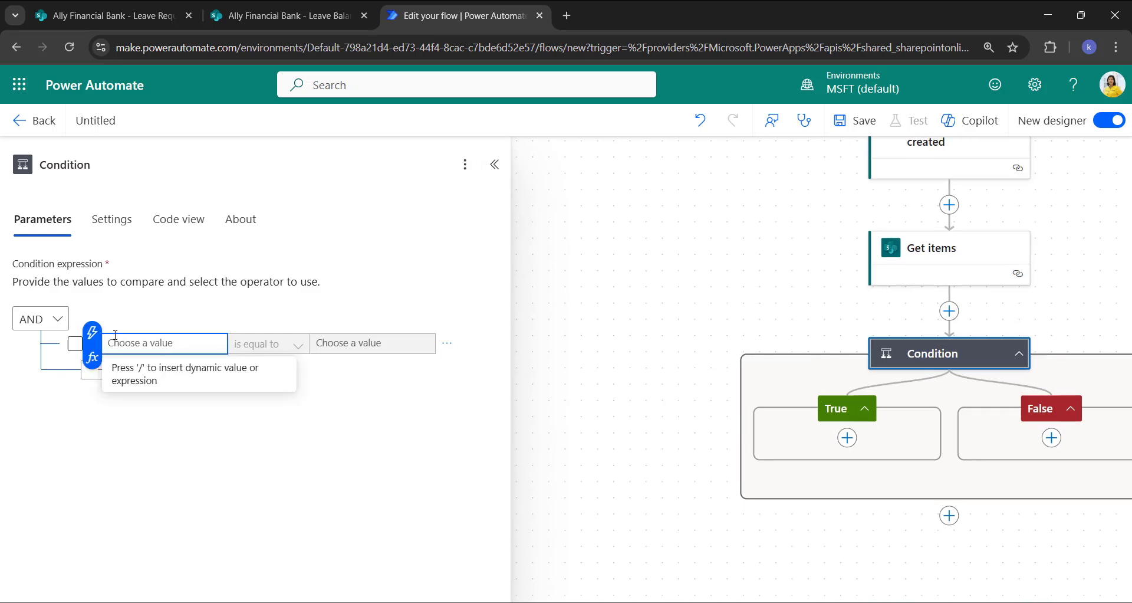
click(92, 333)
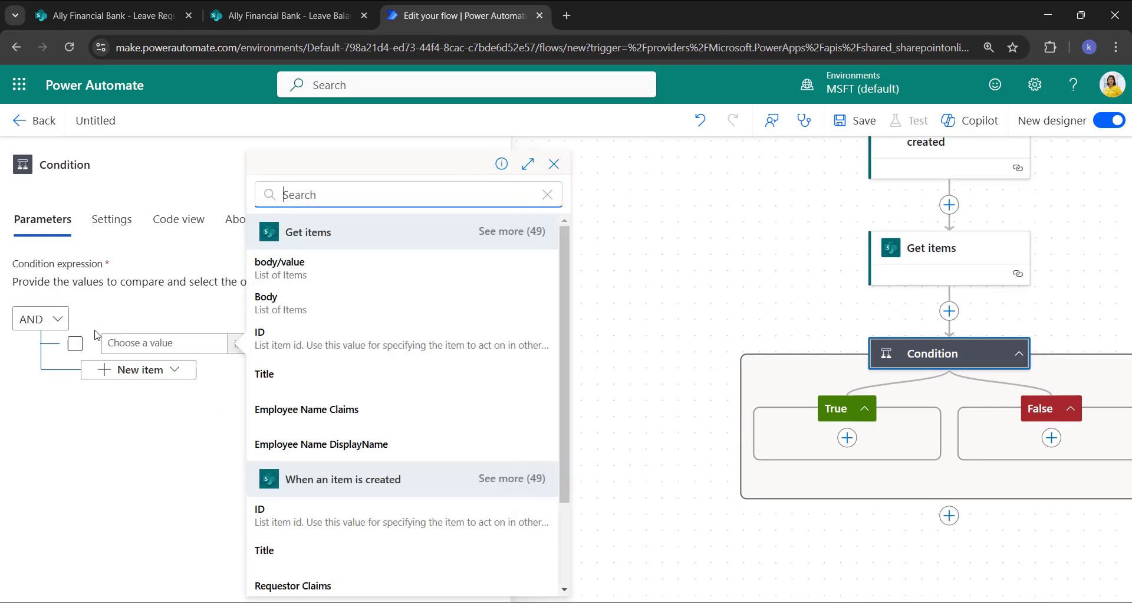
scroll(323, 424, down, 2)
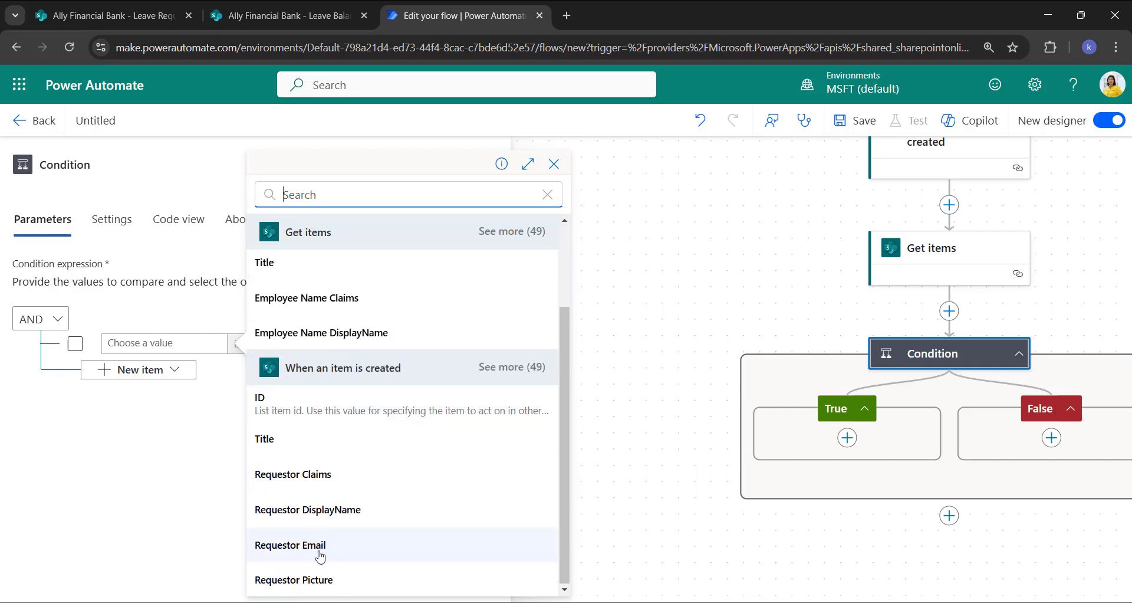
click(321, 545)
click(352, 345)
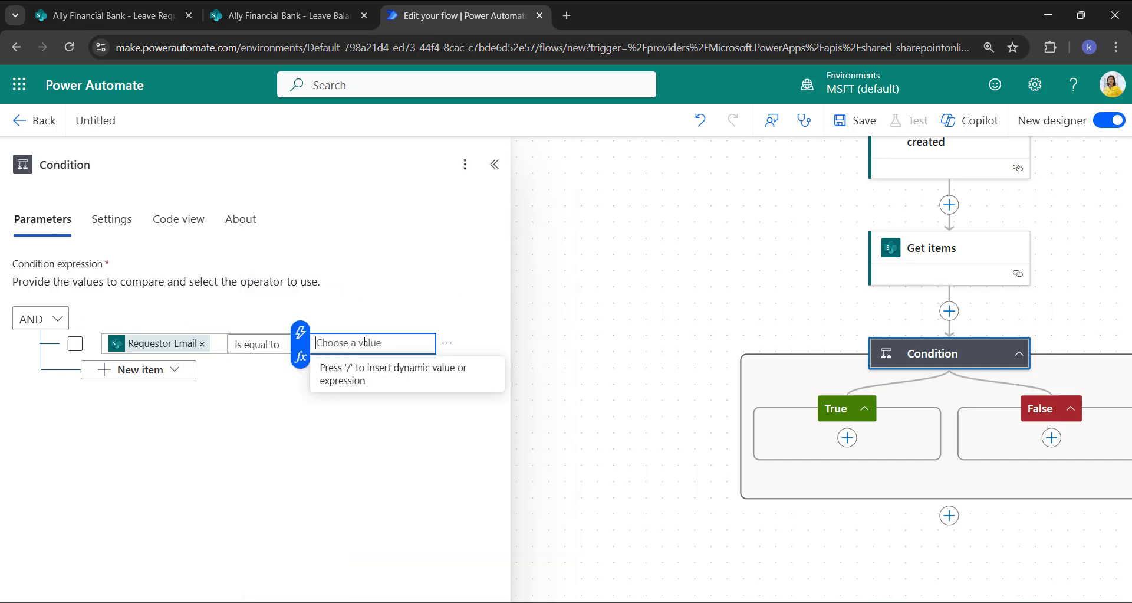
click(302, 332)
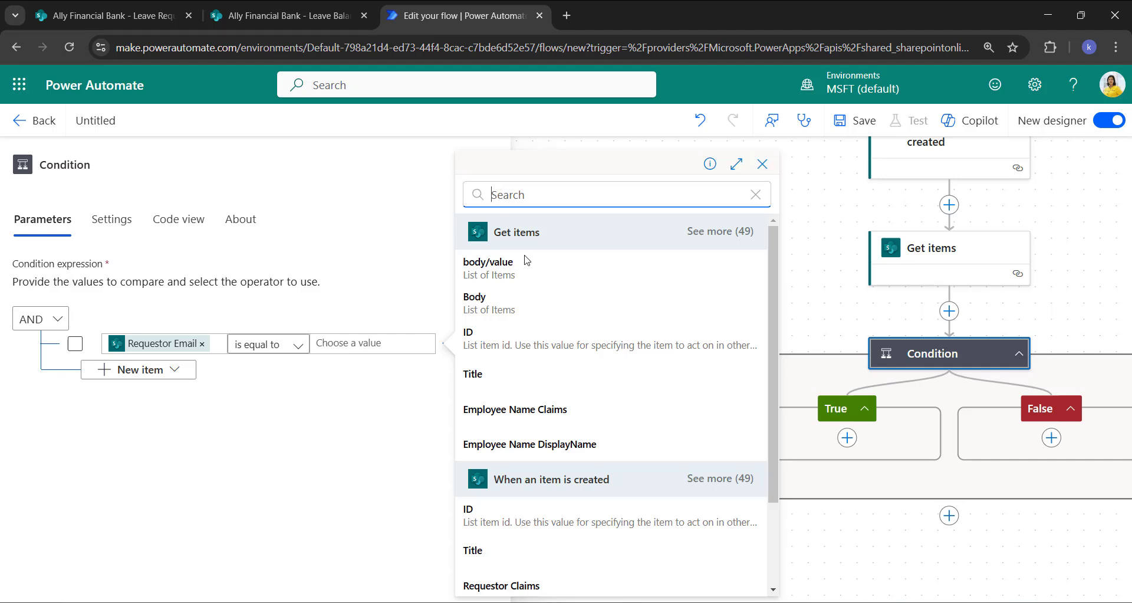
click(713, 231)
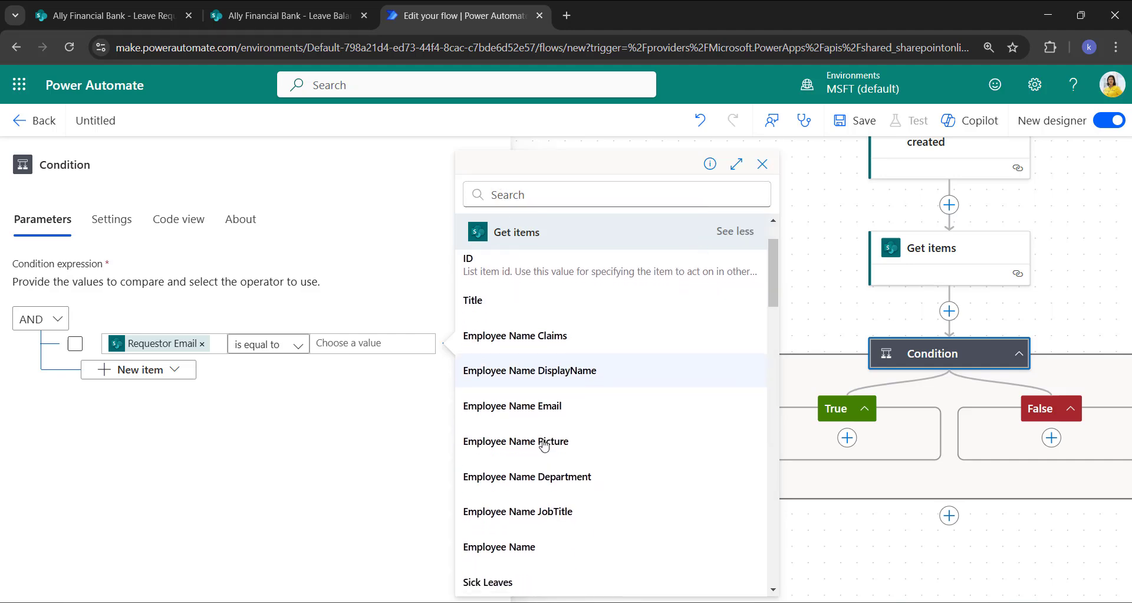
click(539, 415)
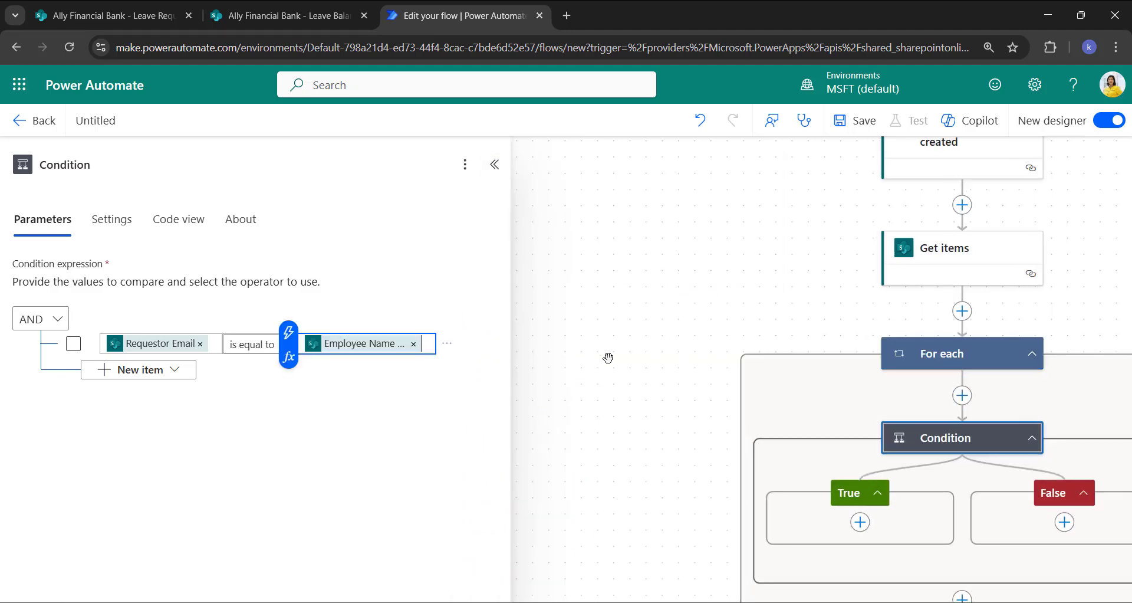
Step: Add a SharePoint "Update item" action to the condition's True branch
drag(646, 362, 507, 317)
click(720, 473)
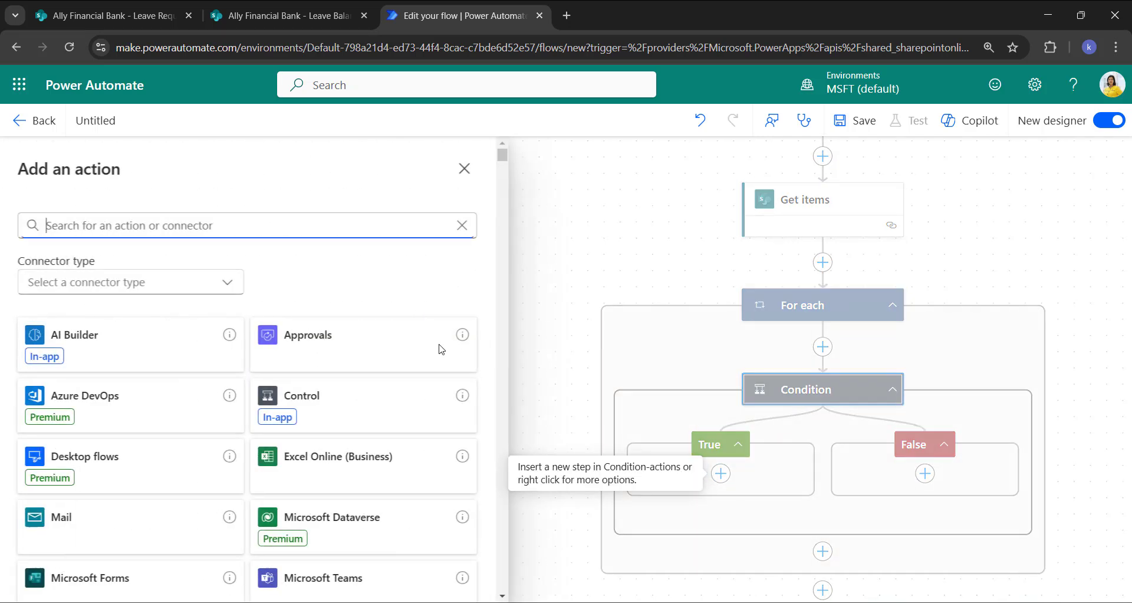
text(update)
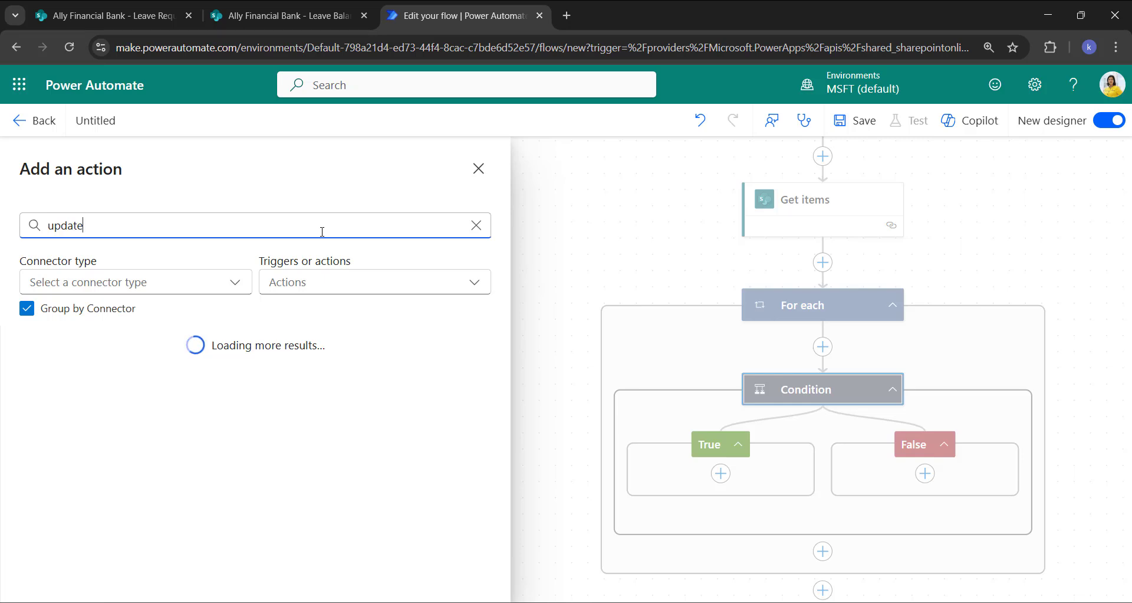
scroll(101, 417, down, 3)
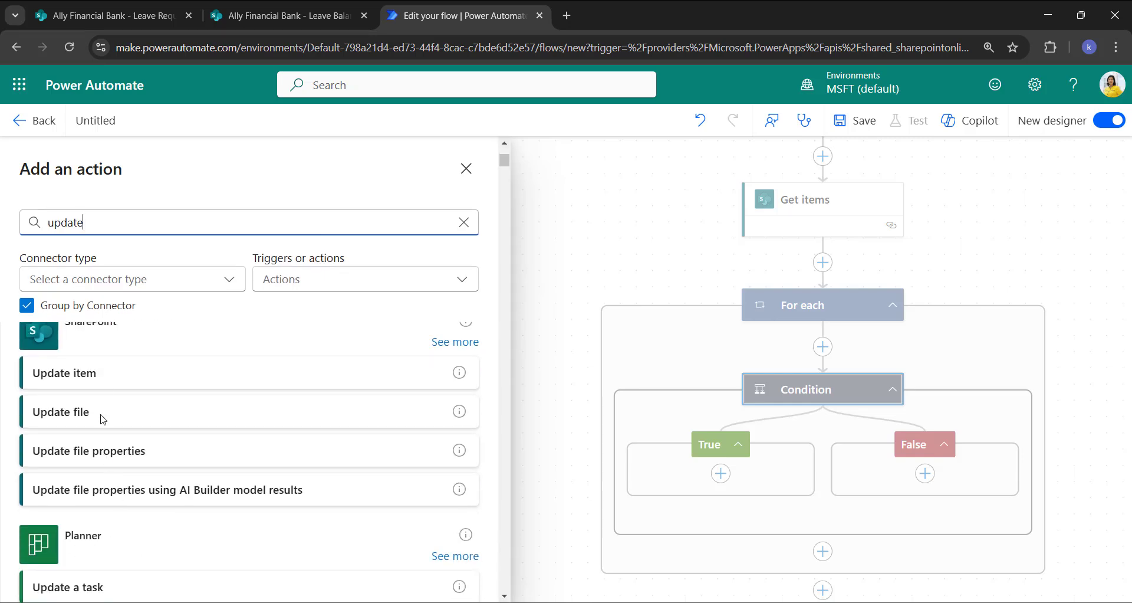
click(105, 382)
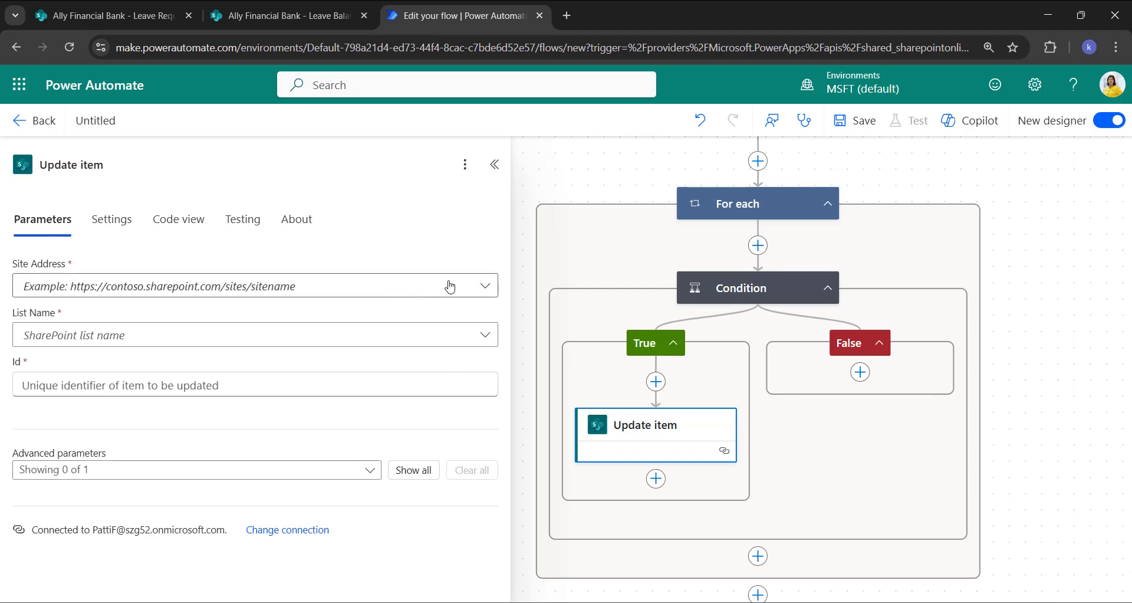
Step: Set the Update item action's site address to Ally Financial Bank and its list name to Leave Balance
click(474, 293)
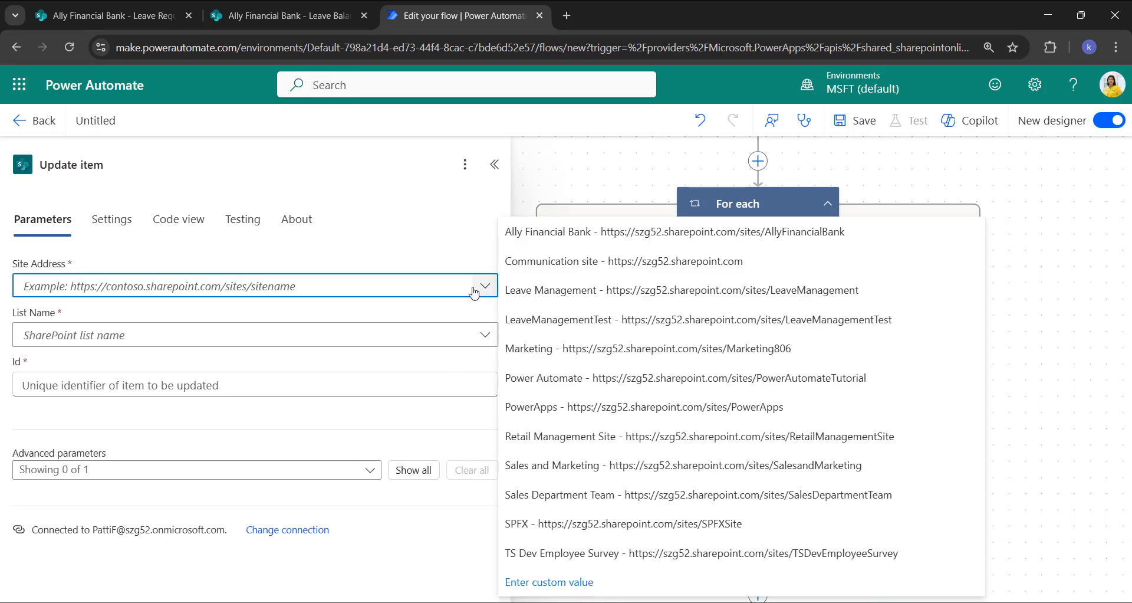
click(597, 232)
click(470, 338)
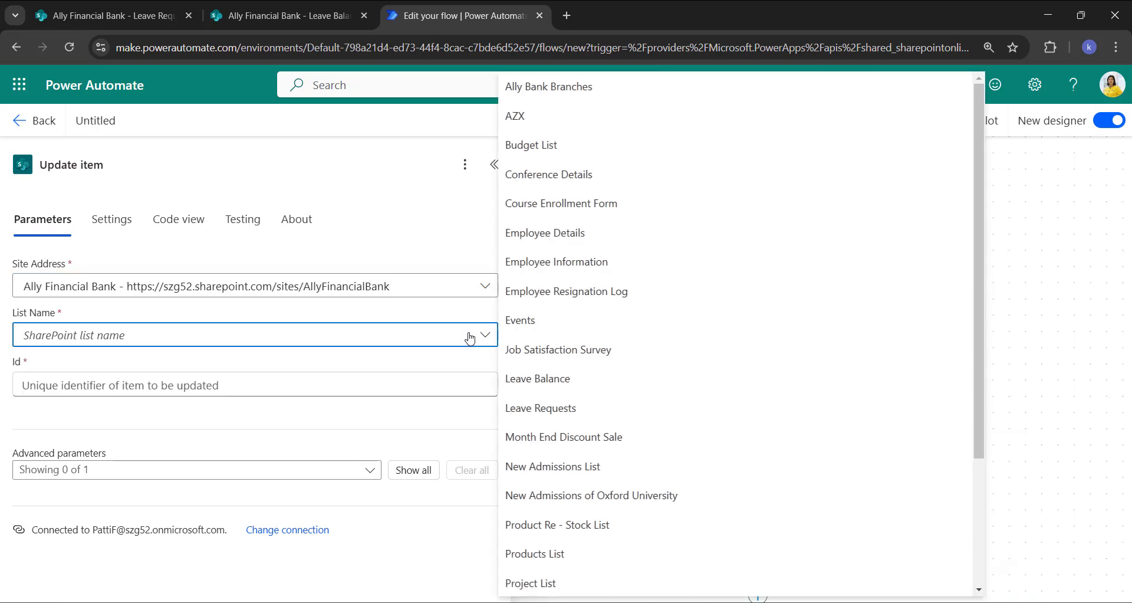
click(580, 414)
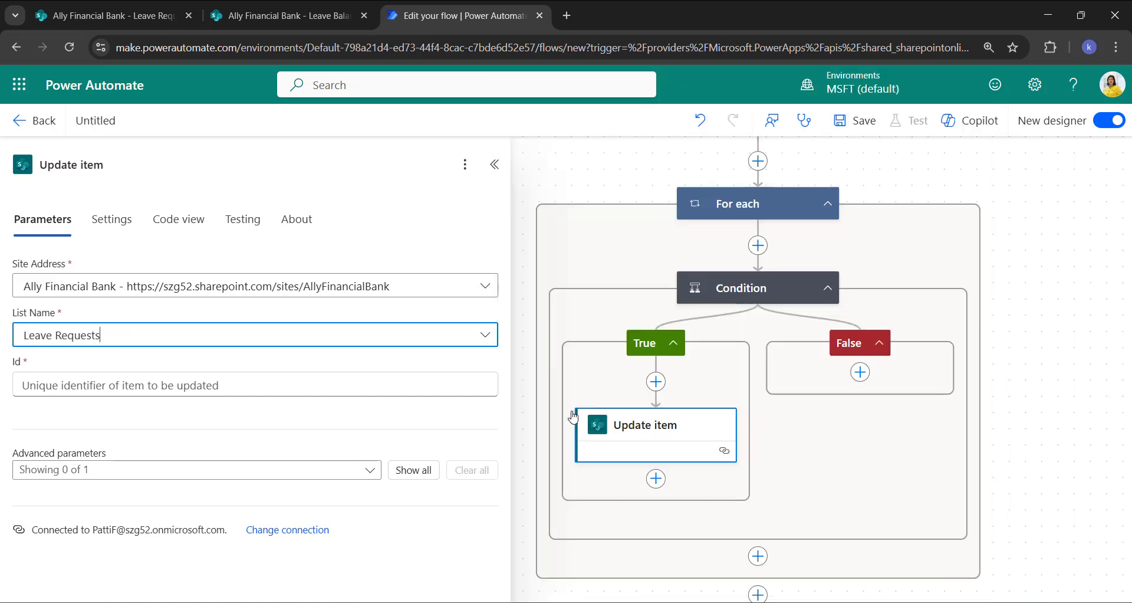
click(489, 334)
click(690, 382)
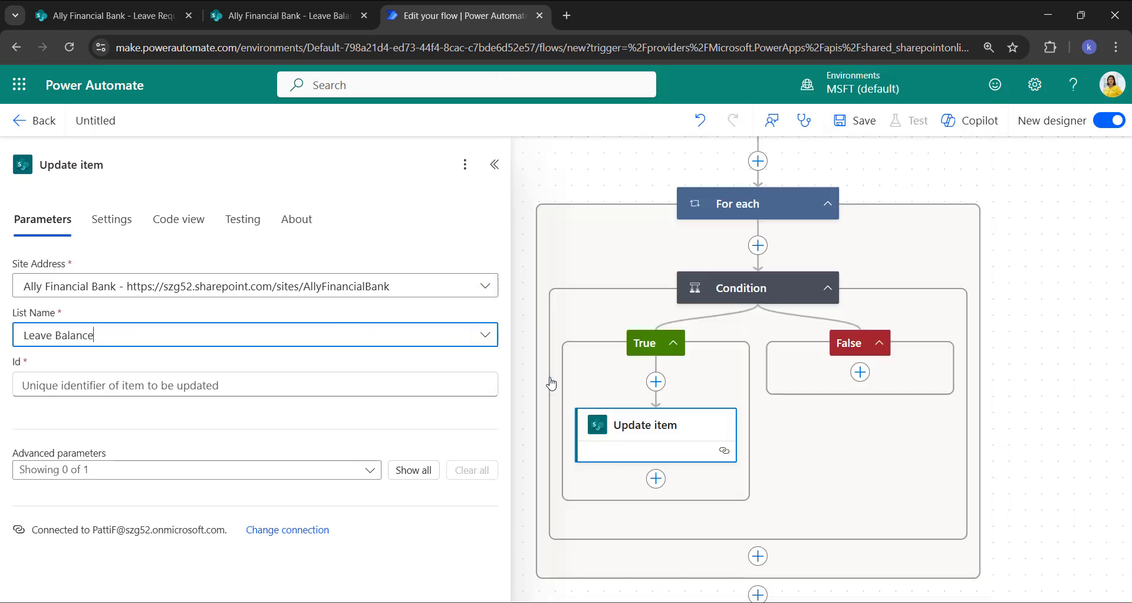
Step: Set the Update item action's Id to the ID value from Get items
click(300, 385)
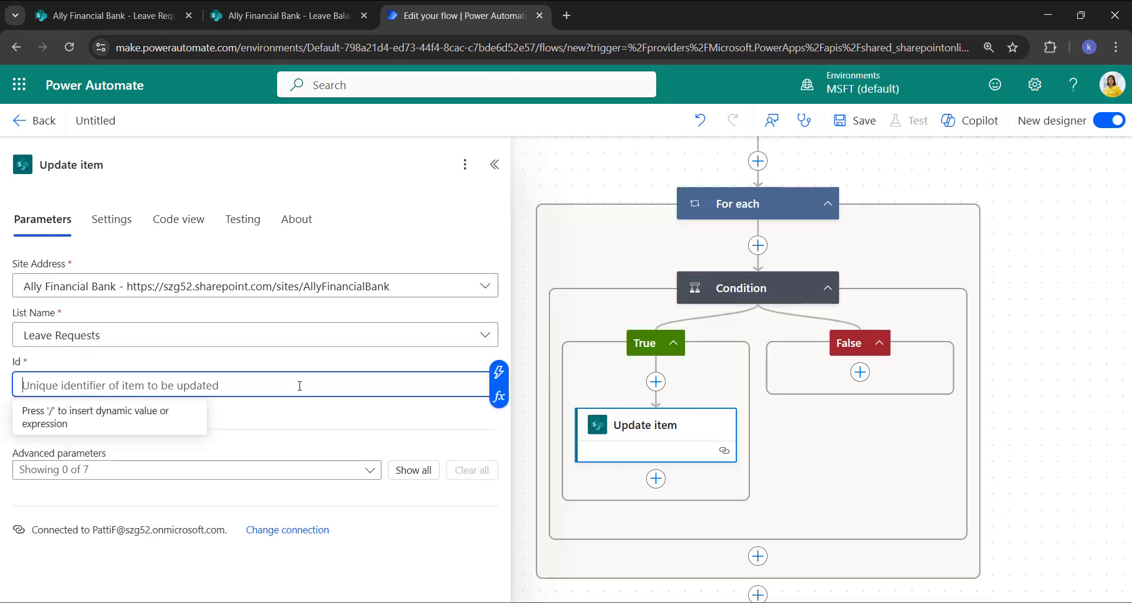
click(499, 372)
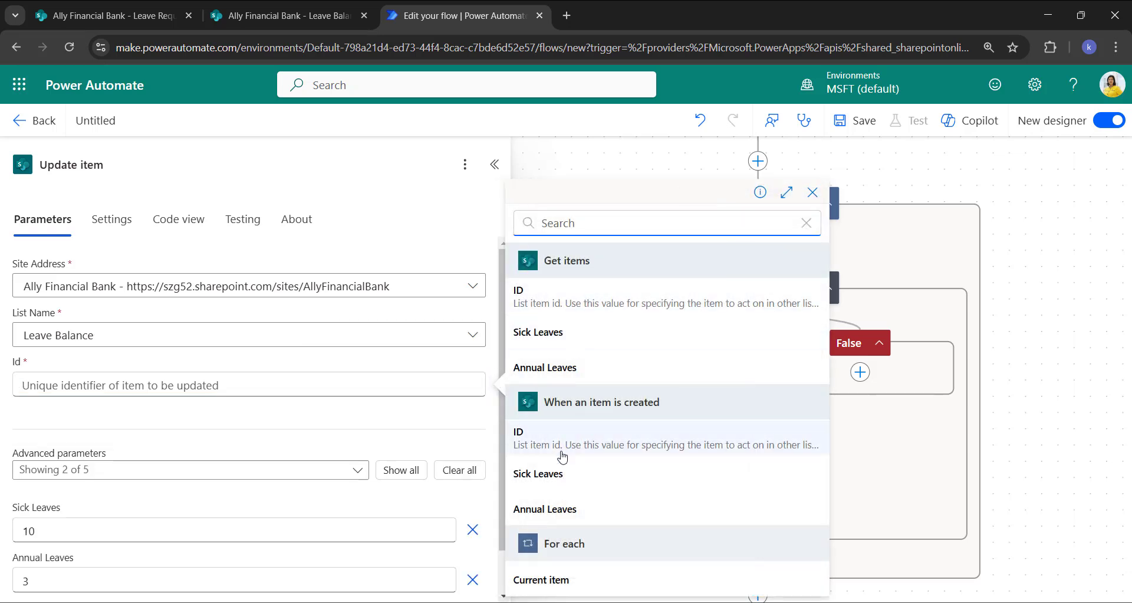
click(563, 298)
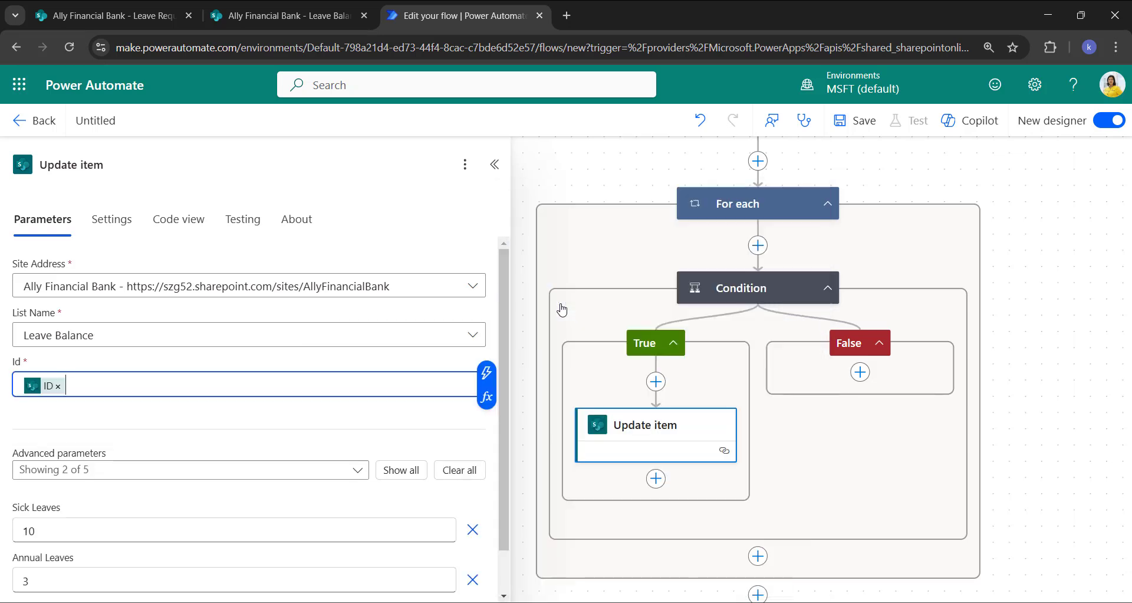
Step: Clear the Sick Leaves value in Update item and start an expression for it with the sub() function
scroll(273, 421, down, 1)
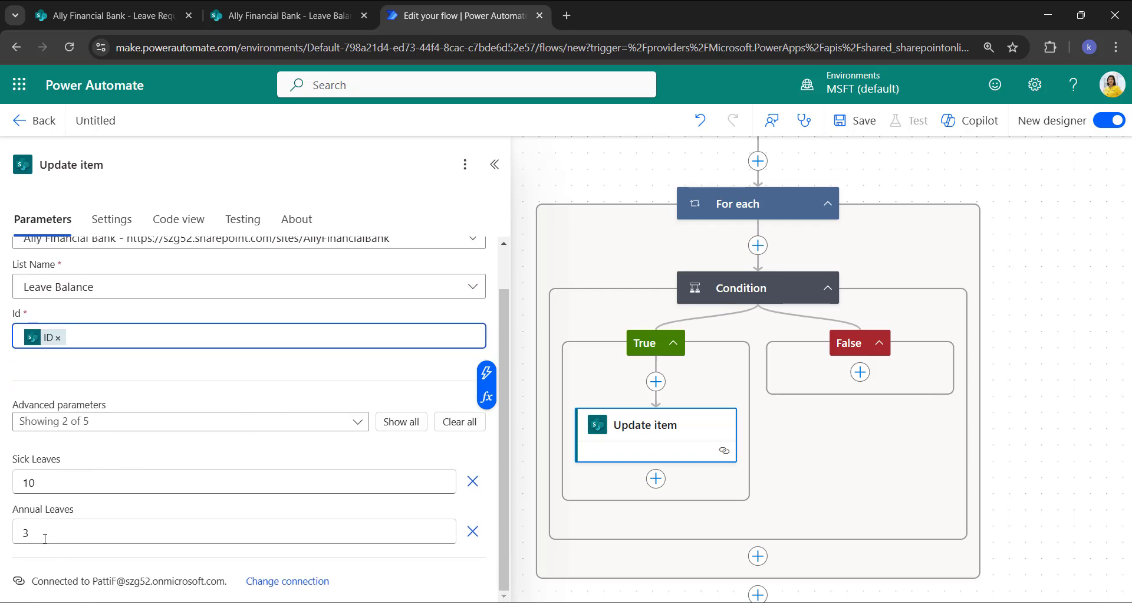
click(69, 487)
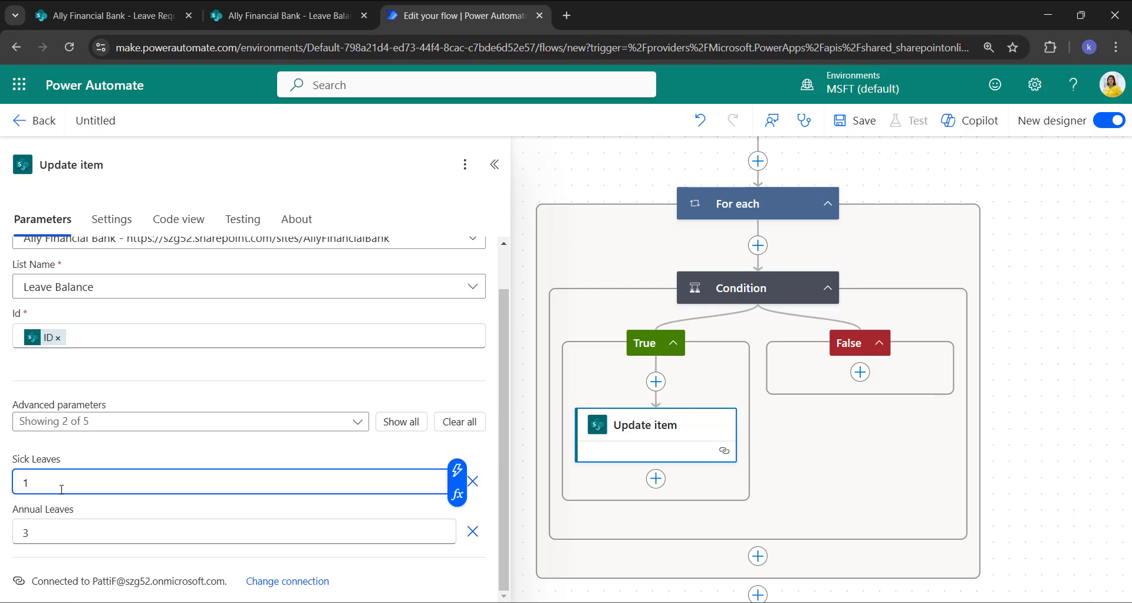
key(BackSpace)
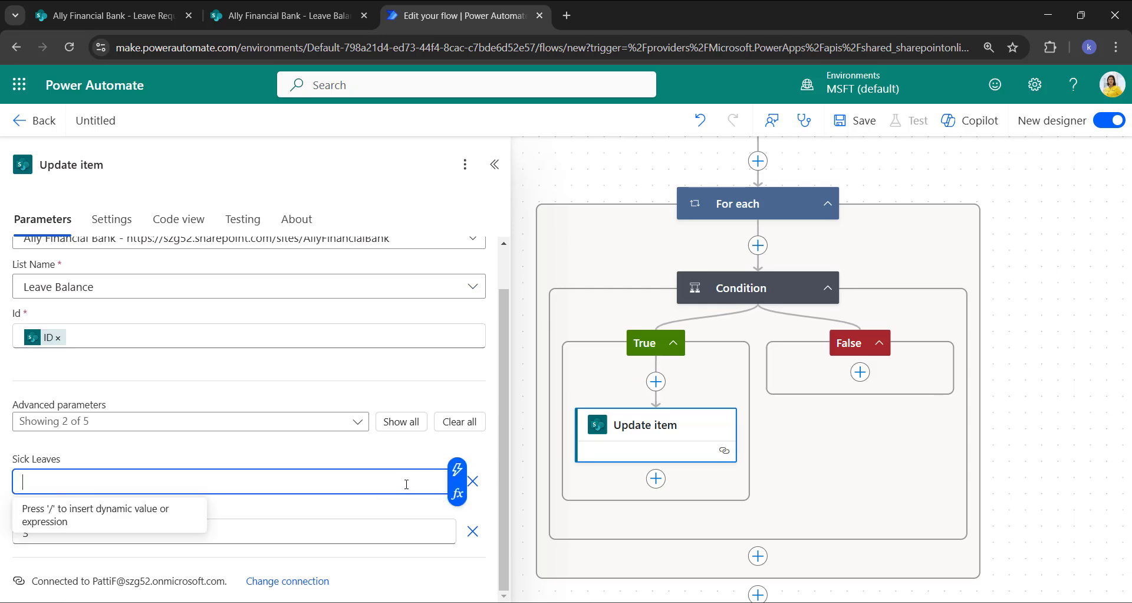
click(457, 494)
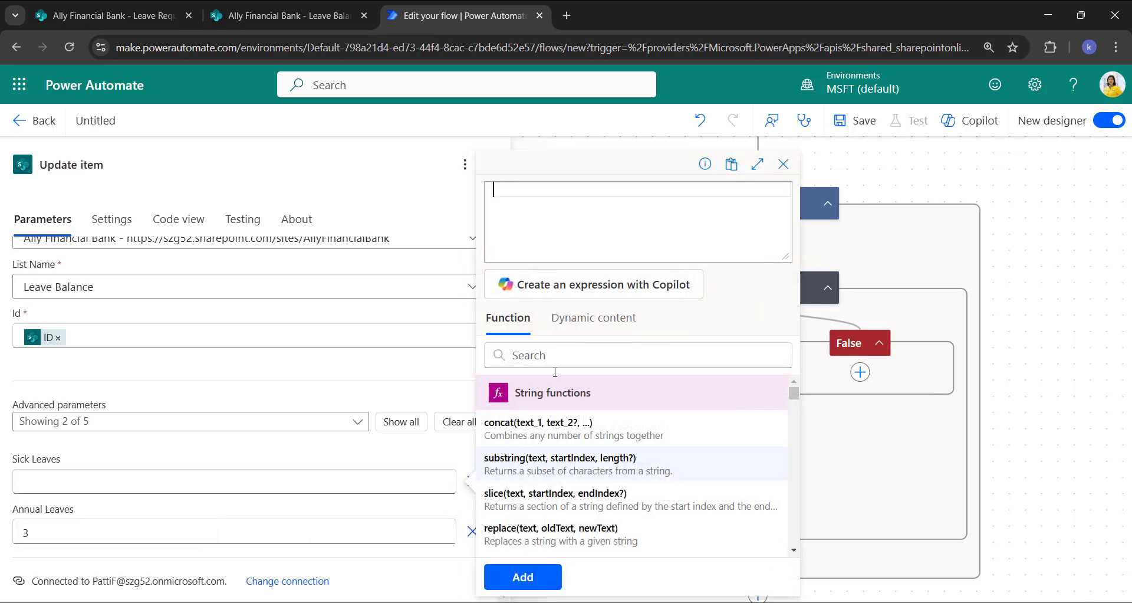
text(sub)
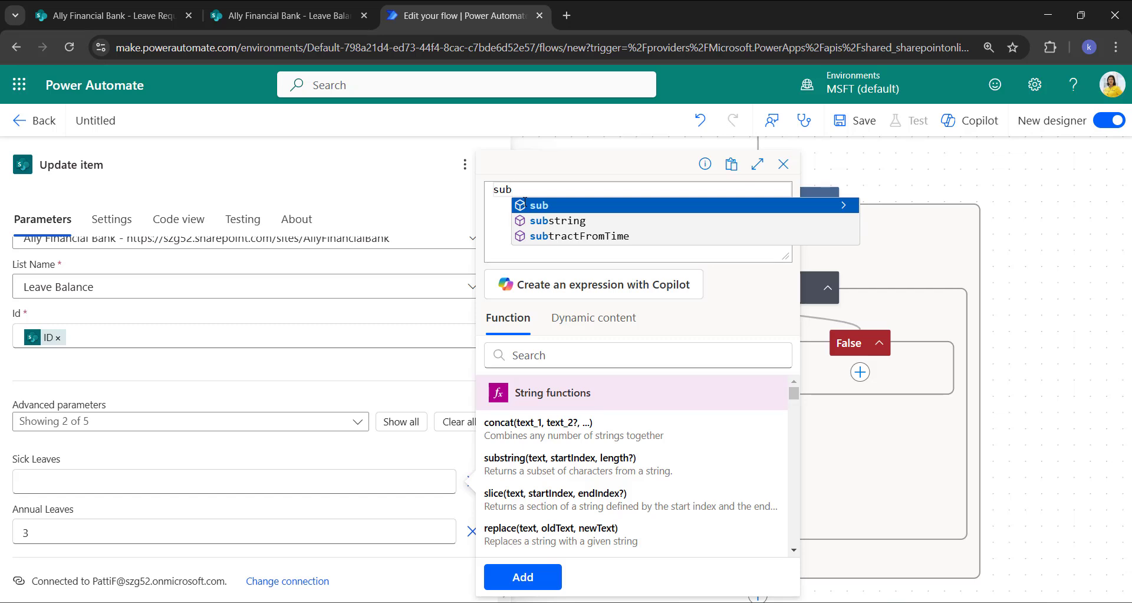
text(()
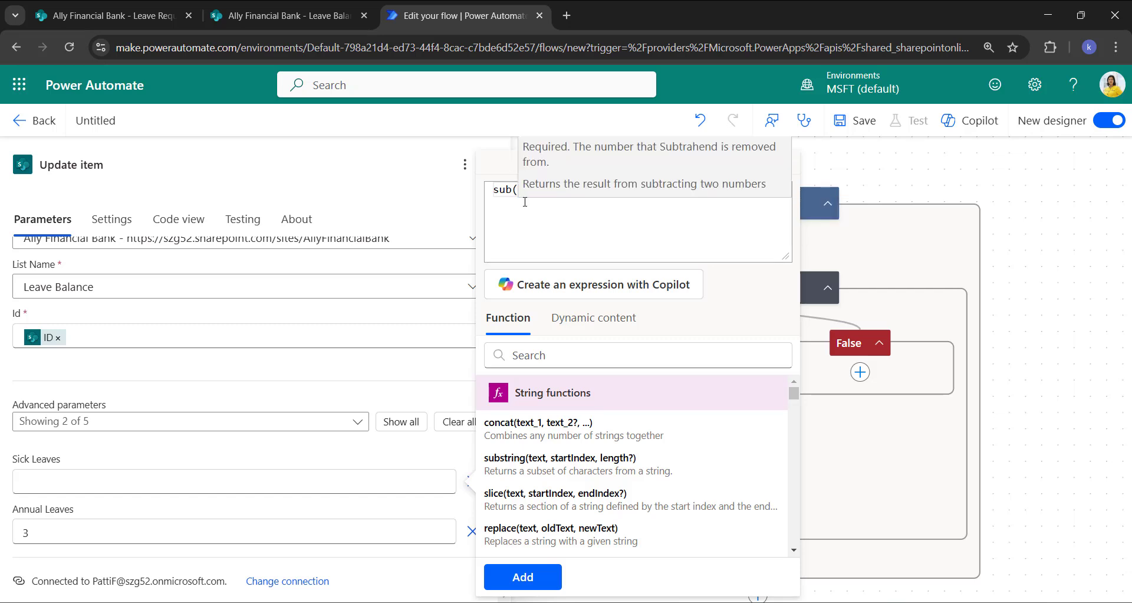
Step: Set the first argument of the Sick Leaves sub() expression to int() of the Sick Leaves value from Get items
double_click(504, 184)
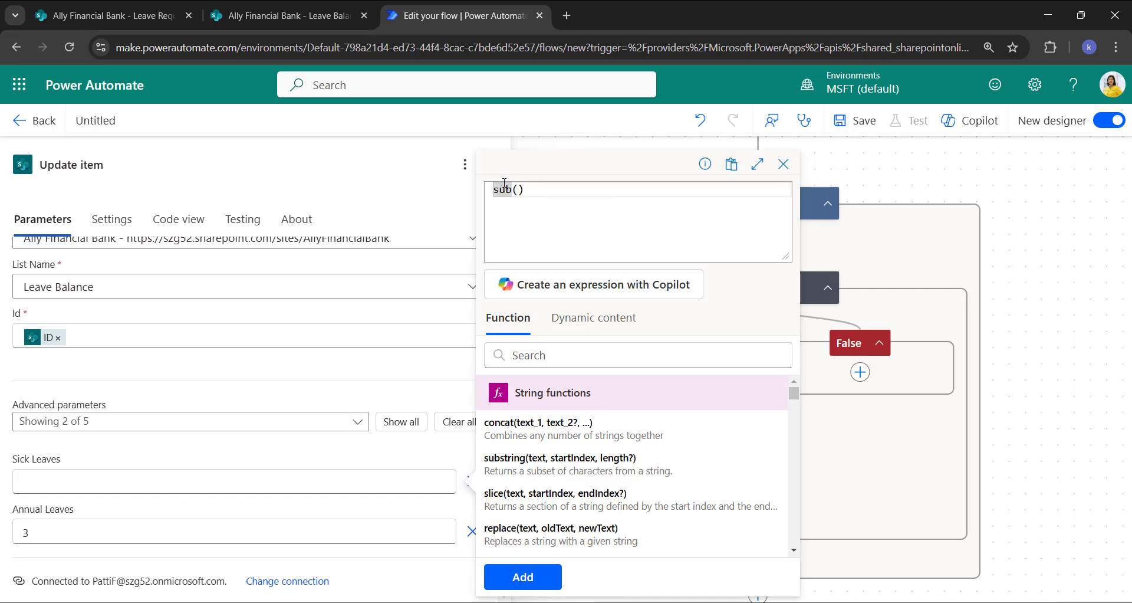
click(520, 190)
text(int)
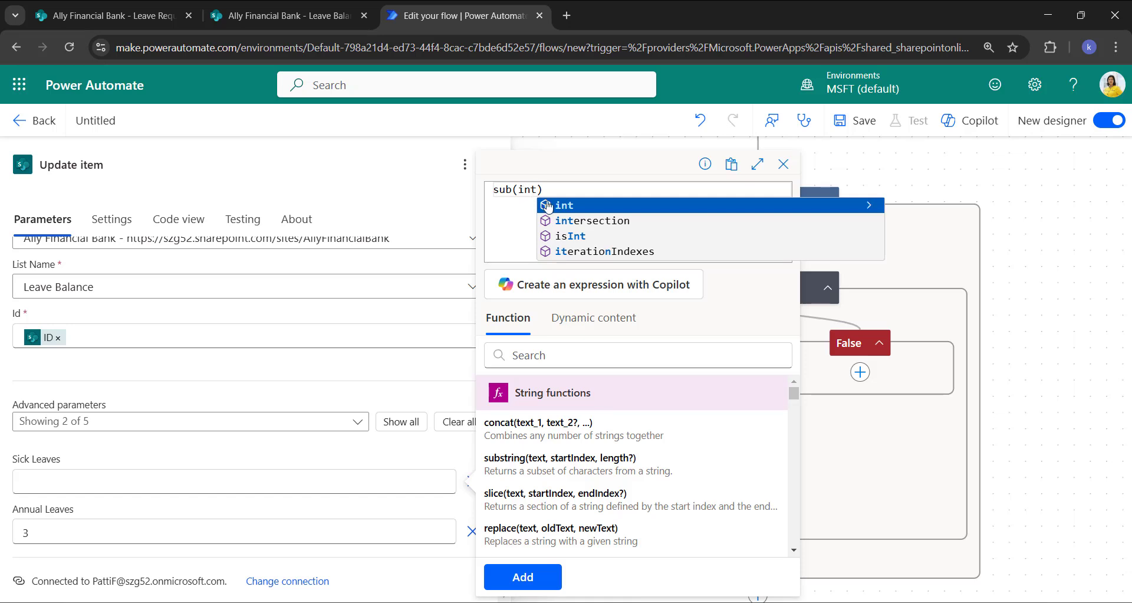
click(554, 206)
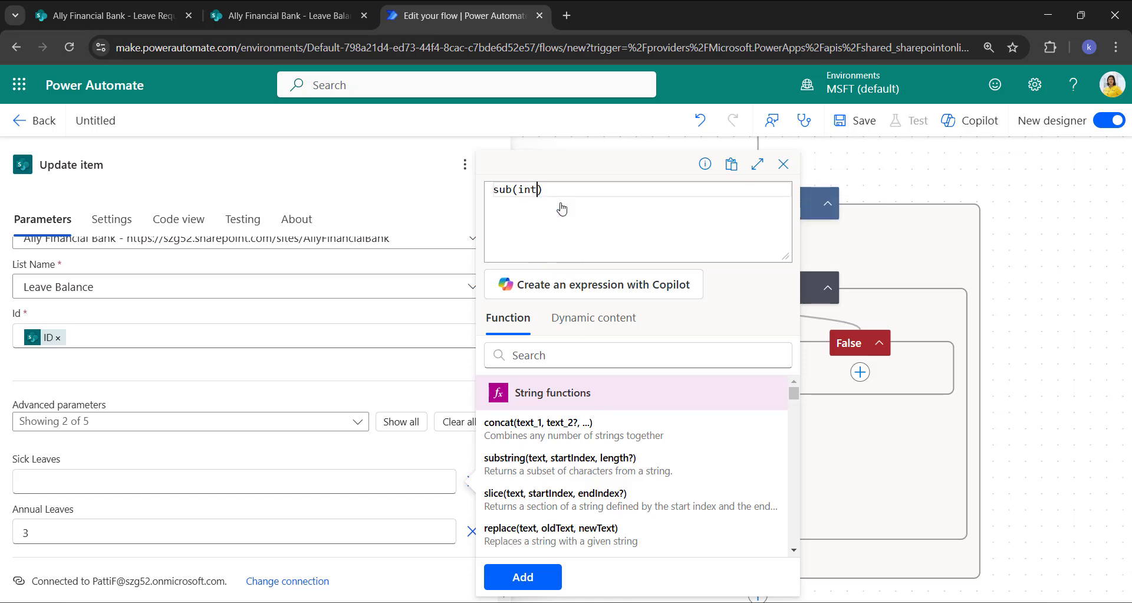
click(586, 321)
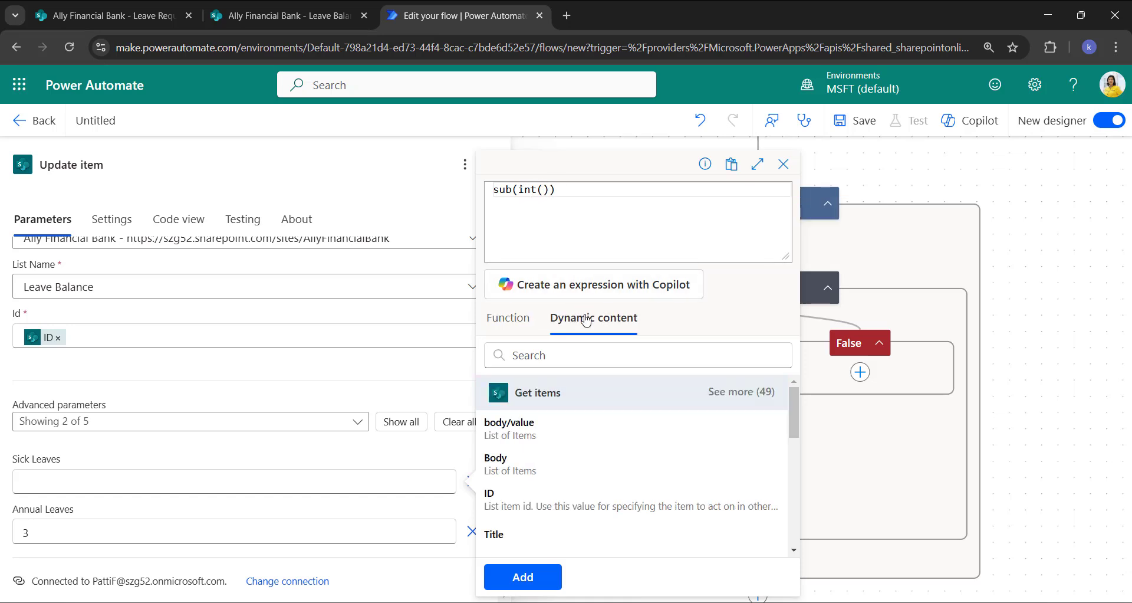
click(571, 358)
text(sick)
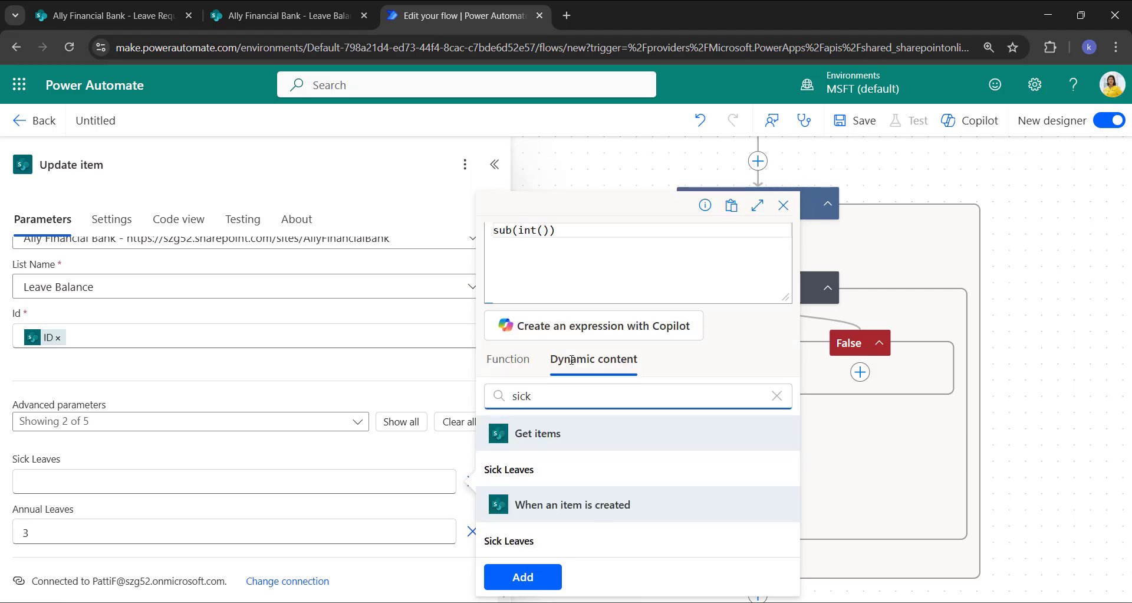
click(511, 470)
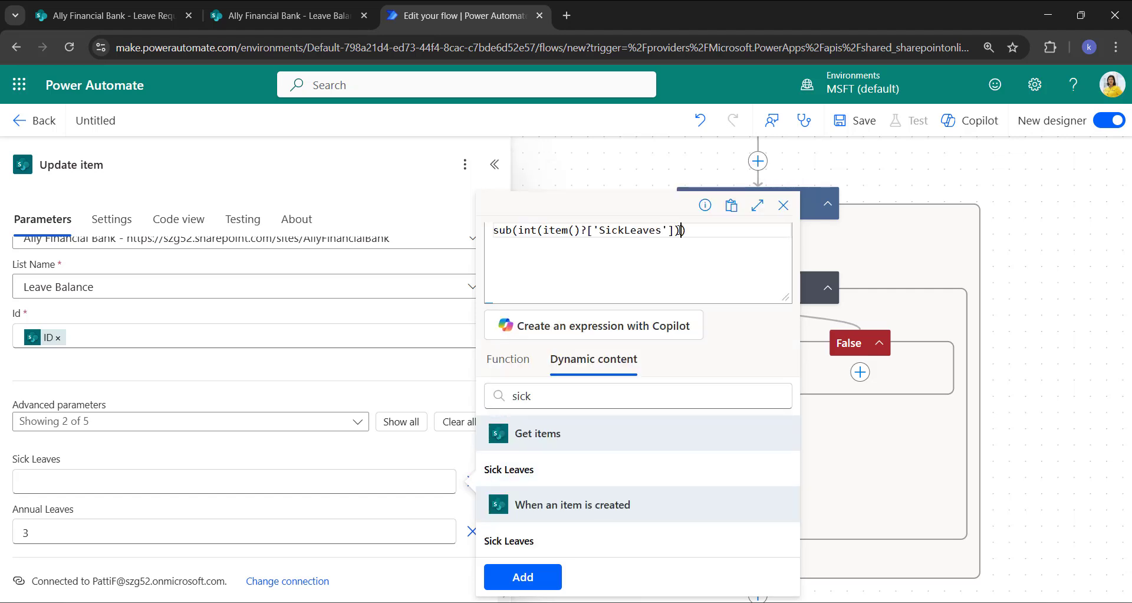
Step: Add int() of the trigger's Sick Leaves value as the second sub() argument and insert the expression into the Sick Leaves field
text(,int)
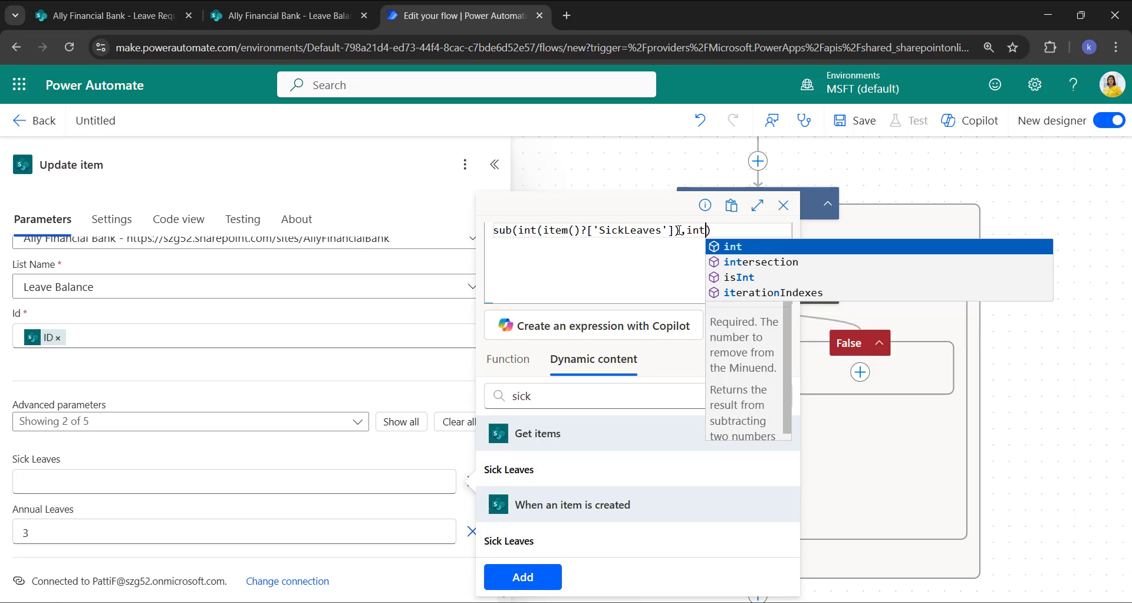
click(736, 246)
text(()
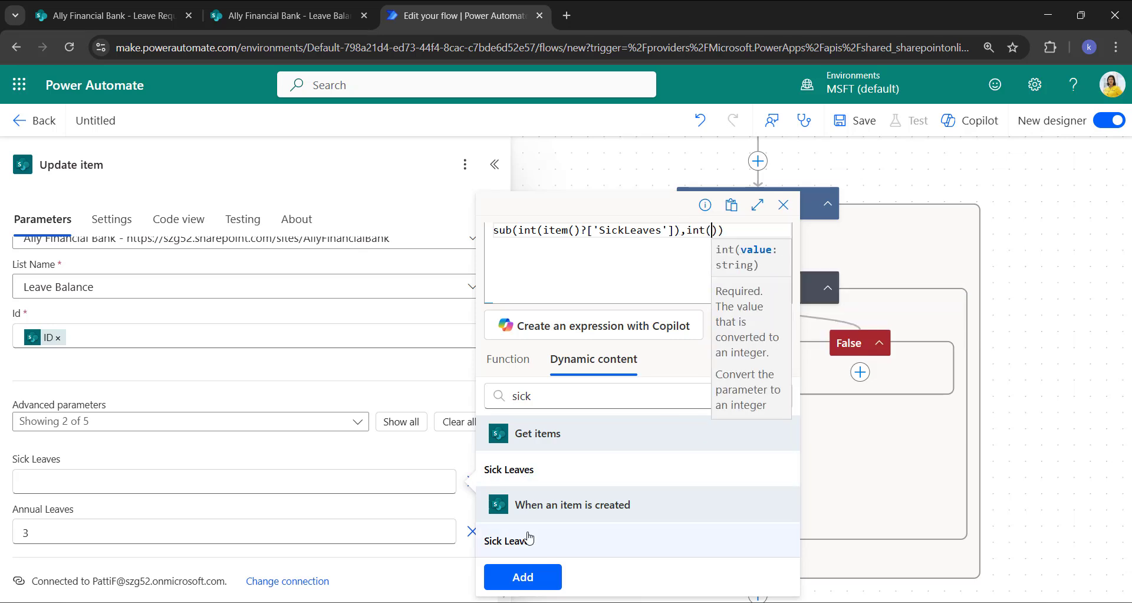
click(531, 551)
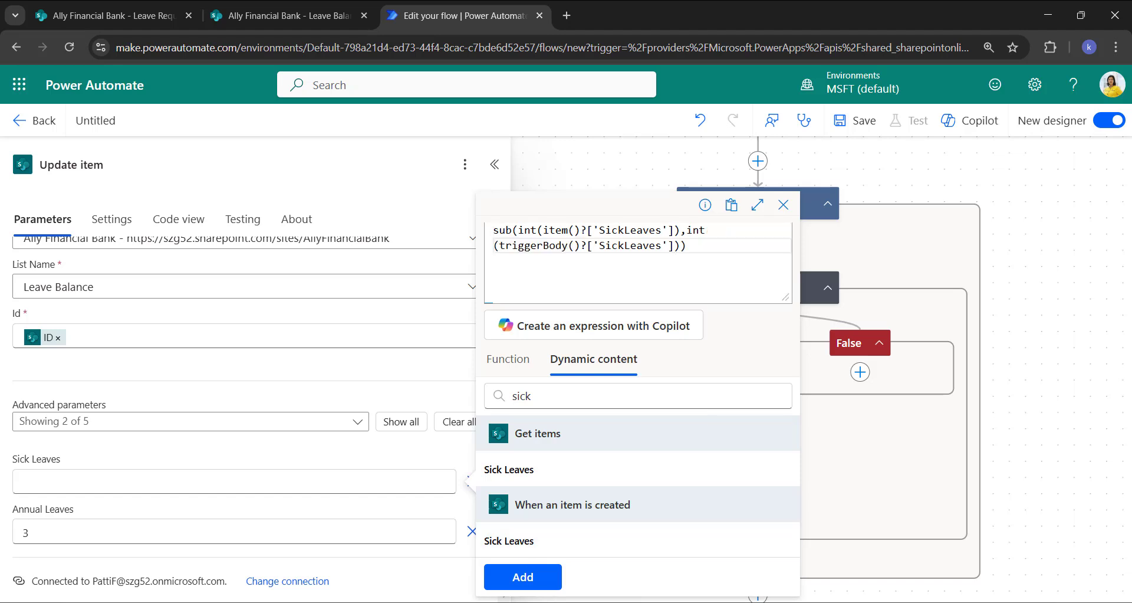
click(523, 575)
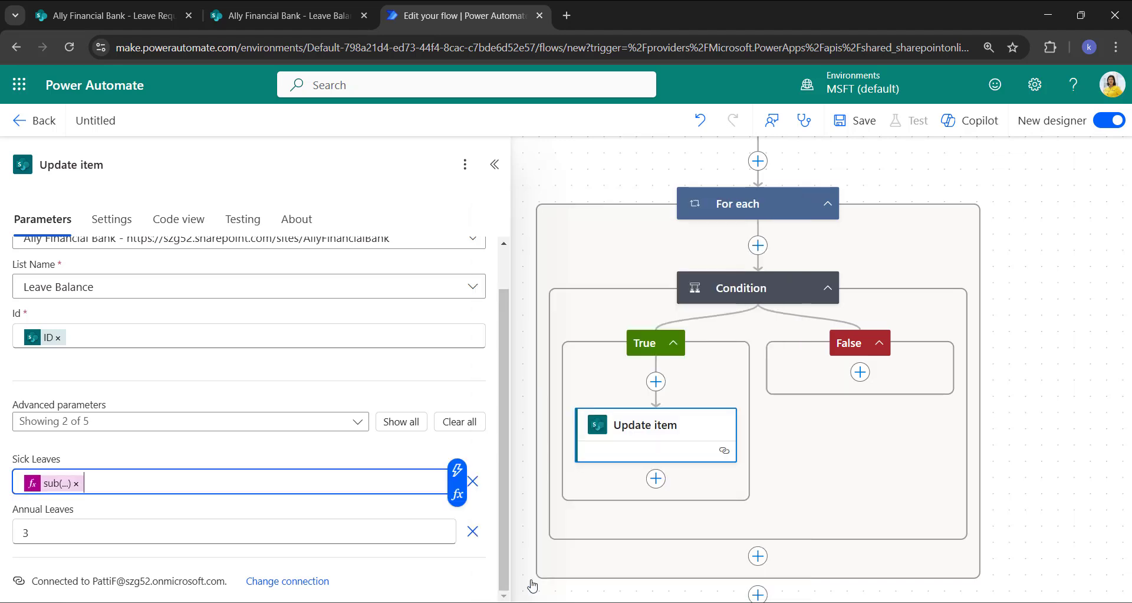
Step: Clear the Annual Leaves value in Update item and start an expression for it with the sub() function
click(84, 528)
key(BackSpace)
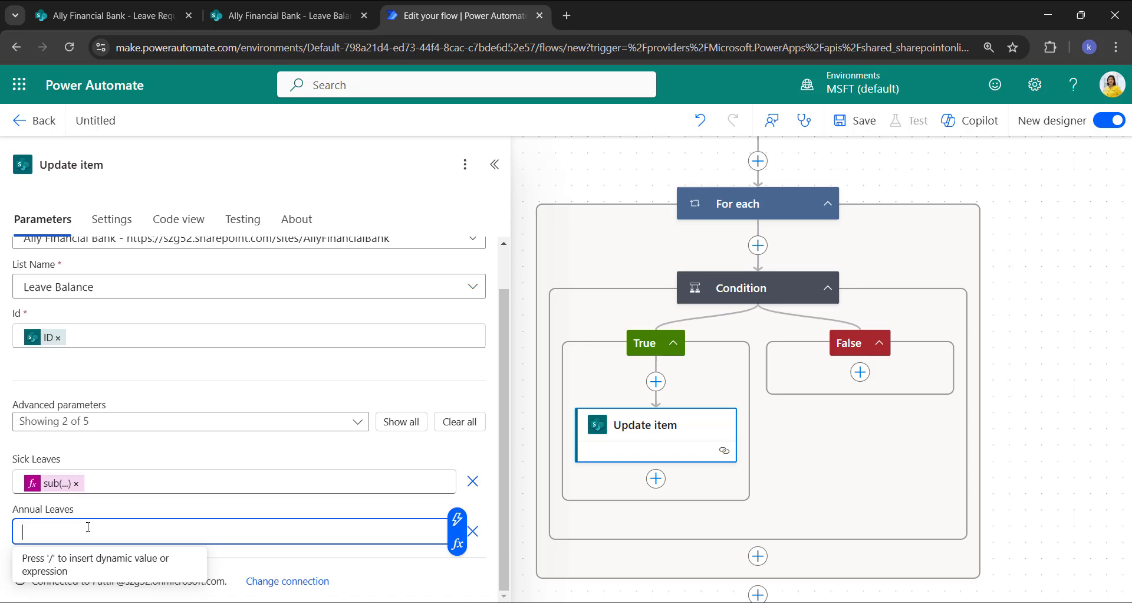
click(458, 544)
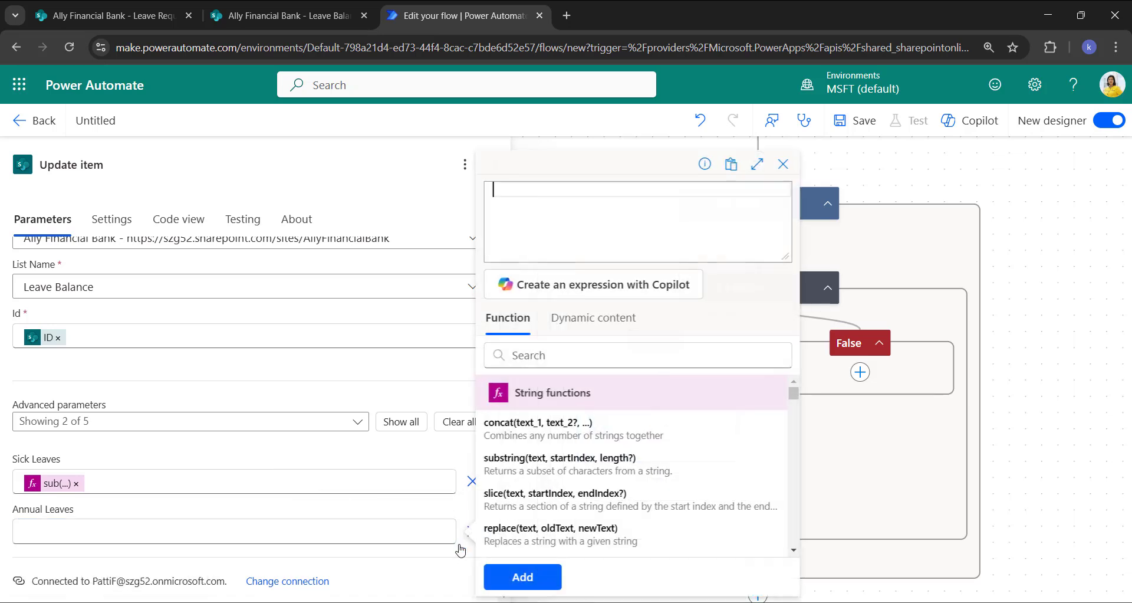
text(sub)
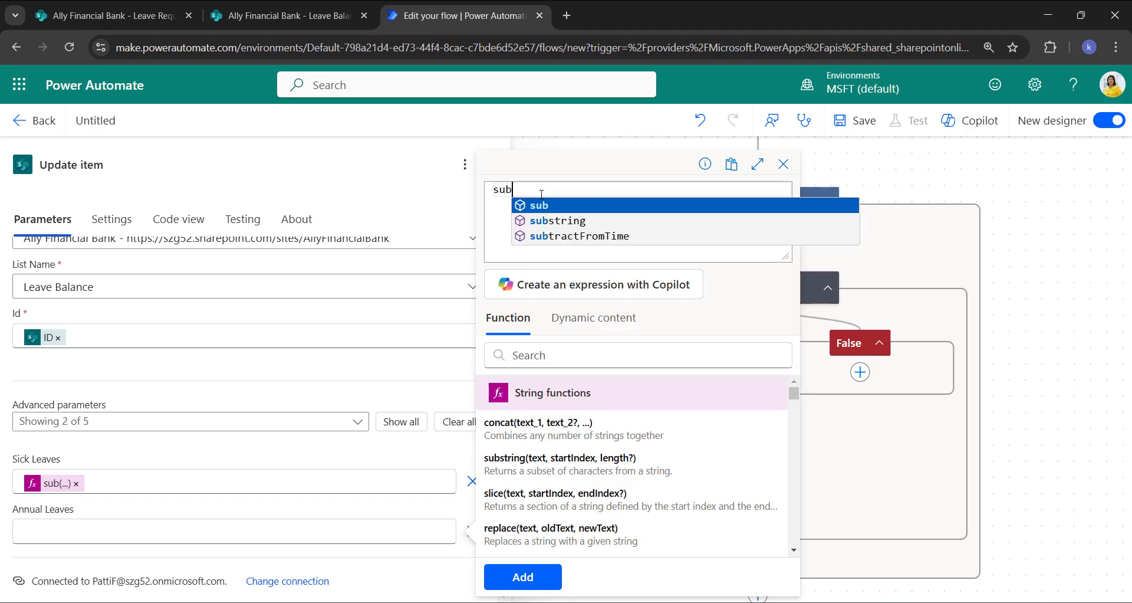
click(539, 204)
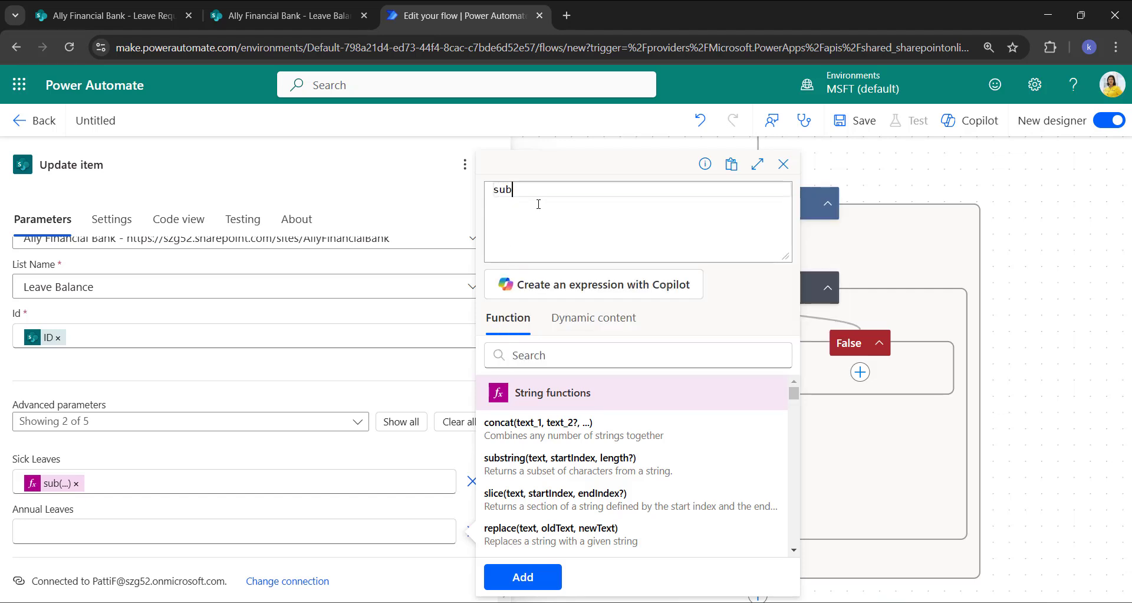
text(()
Step: Set the first argument of the Annual Leaves sub() expression to int() of the Annual Leaves value from Get items
click(520, 189)
text(int)
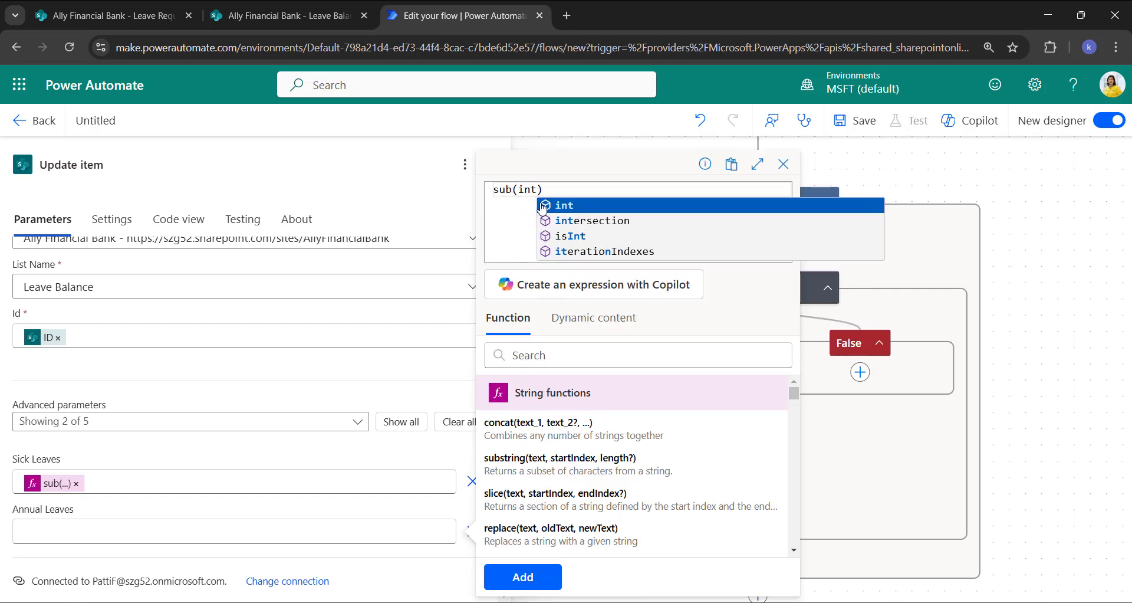
click(571, 204)
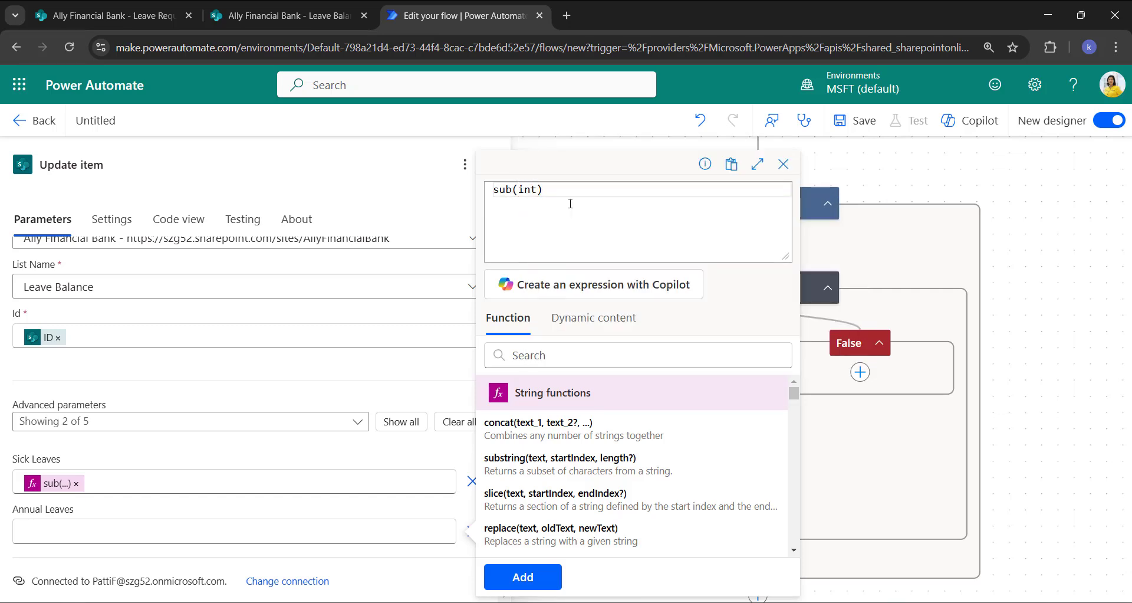
text(()
click(588, 321)
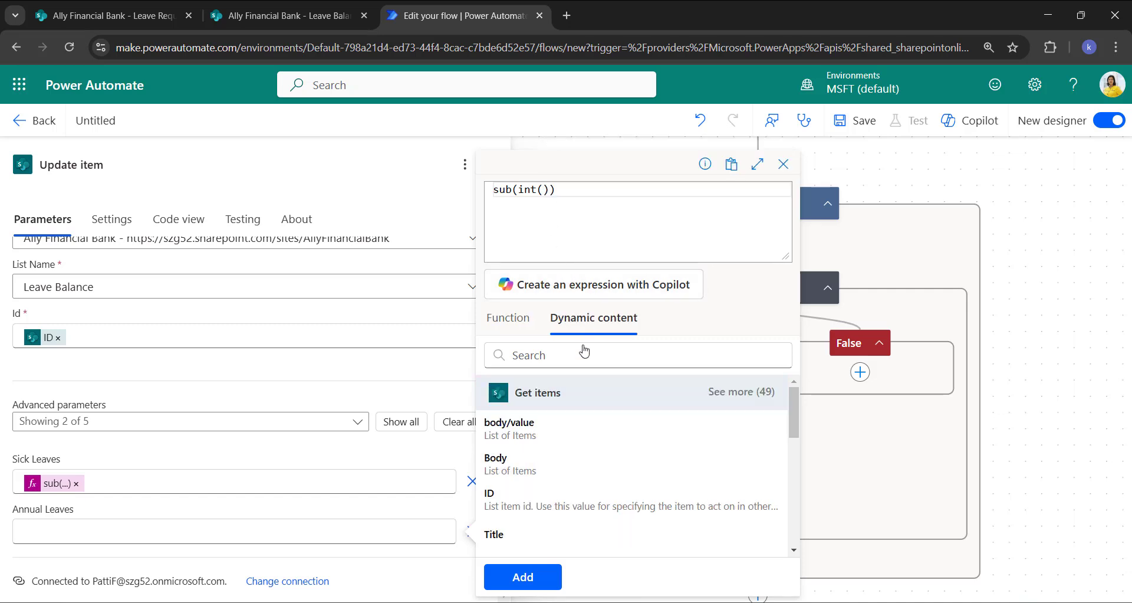
scroll(566, 442, down, 5)
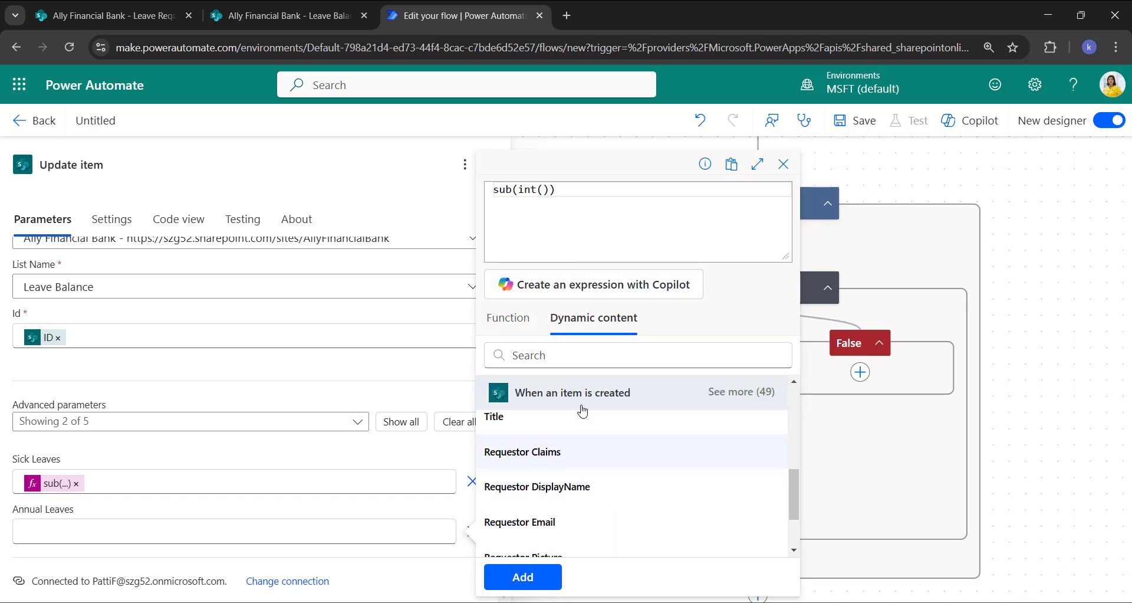
click(576, 355)
text(annu)
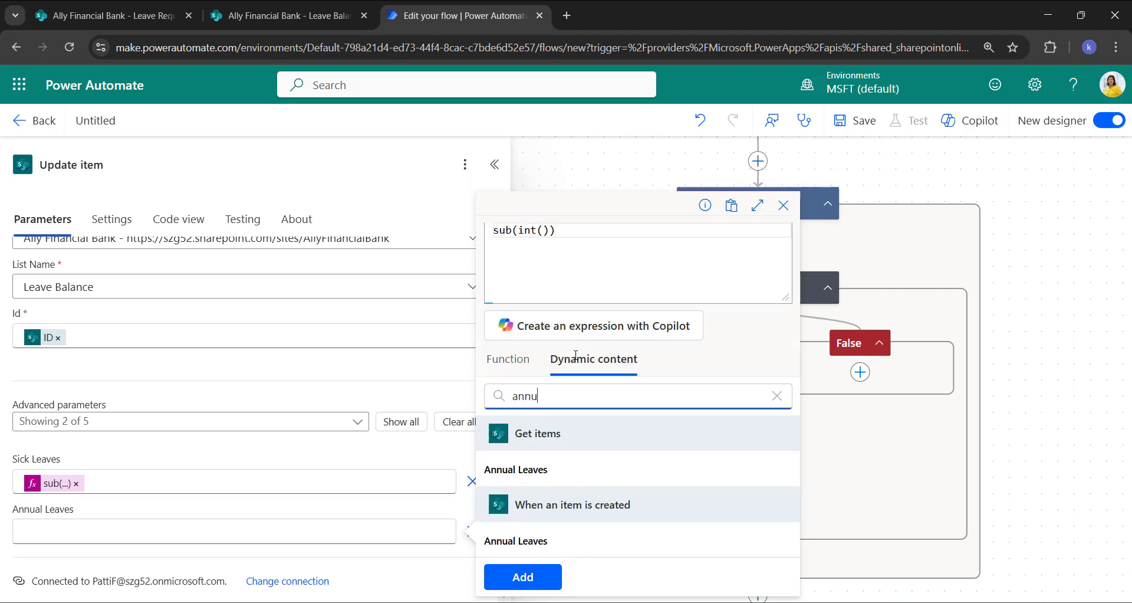
click(555, 471)
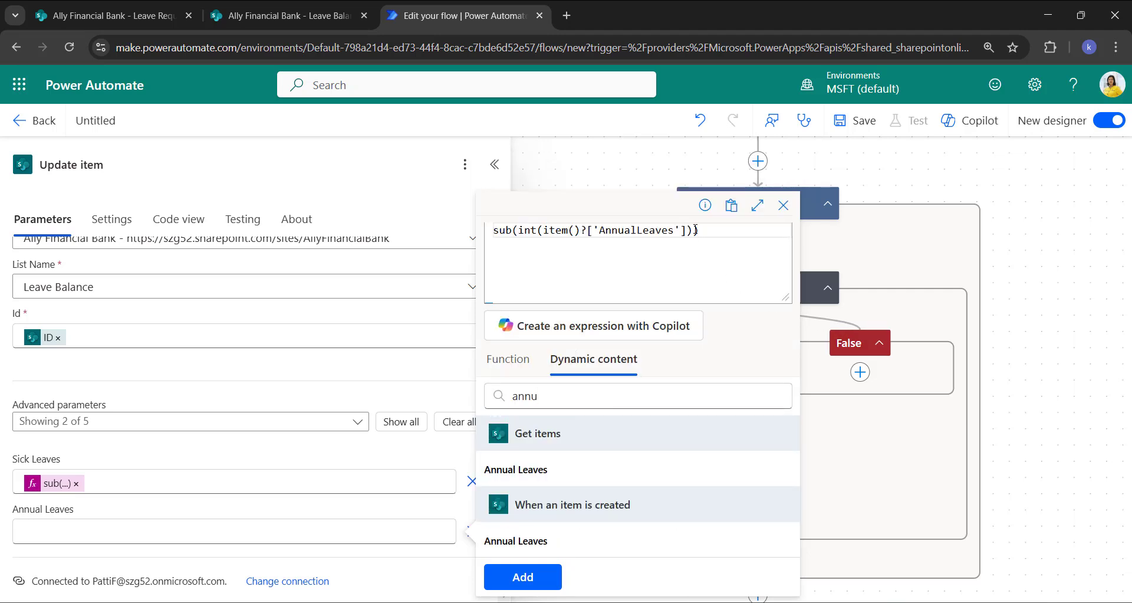
Step: Add int() of the trigger's Annual Leaves value as the second sub() argument and insert the expression into the Annual Leaves field
text(,int)
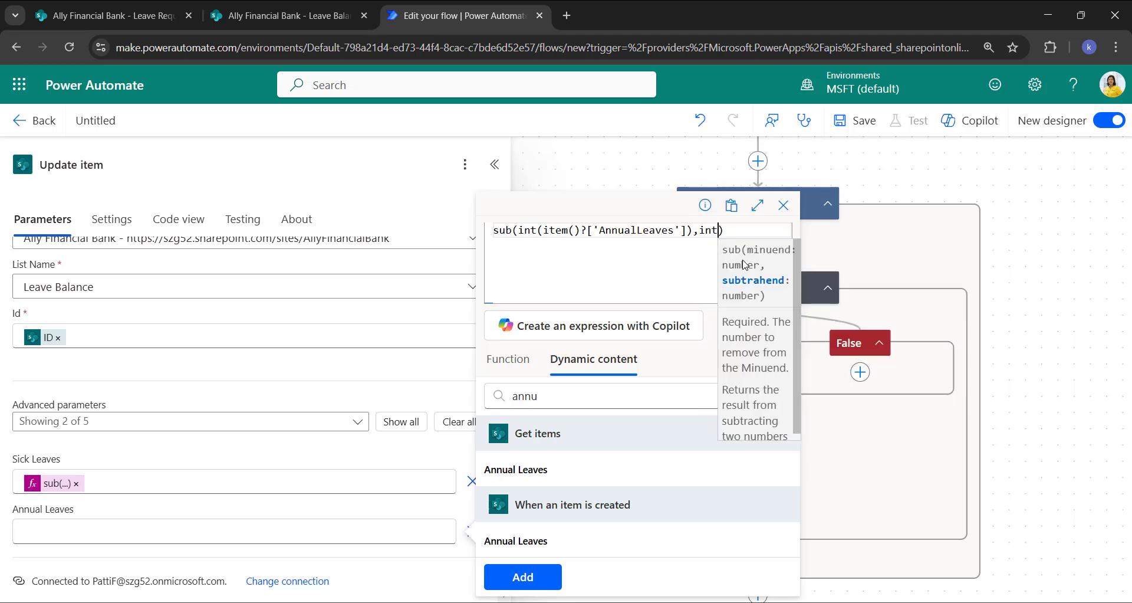
text(()
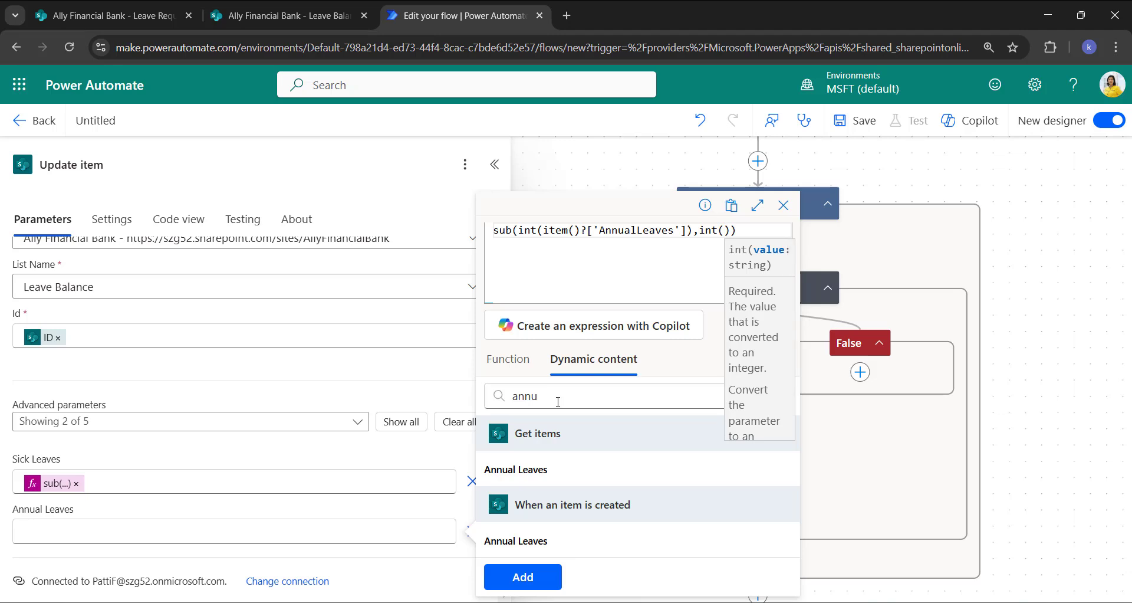
click(558, 401)
key(BackSpace)
key(BackSpace)
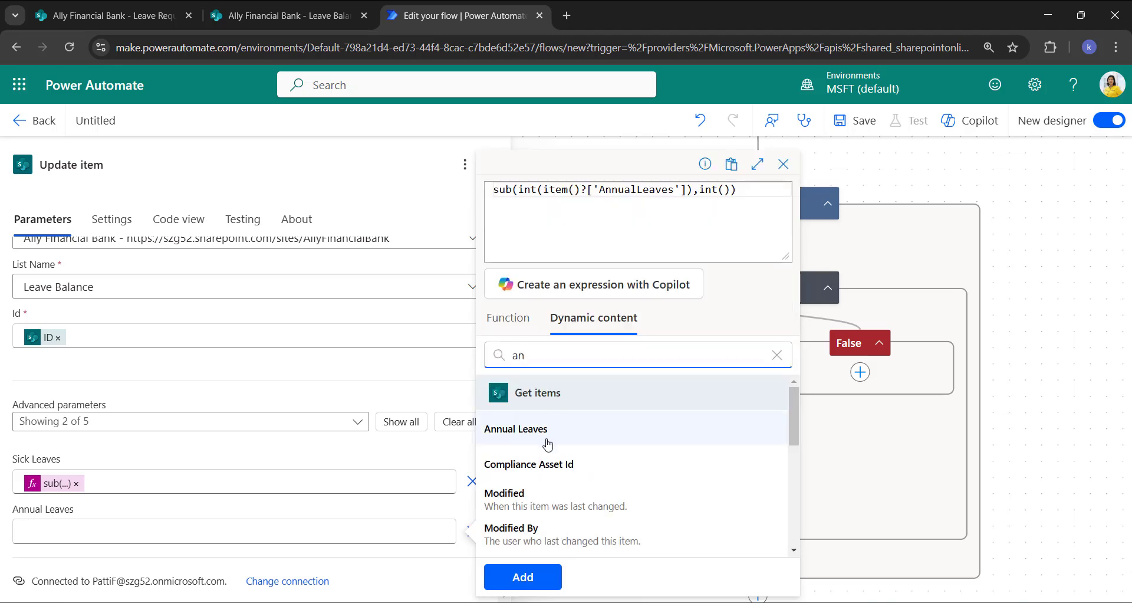
scroll(566, 454, down, 5)
scroll(582, 472, up, 3)
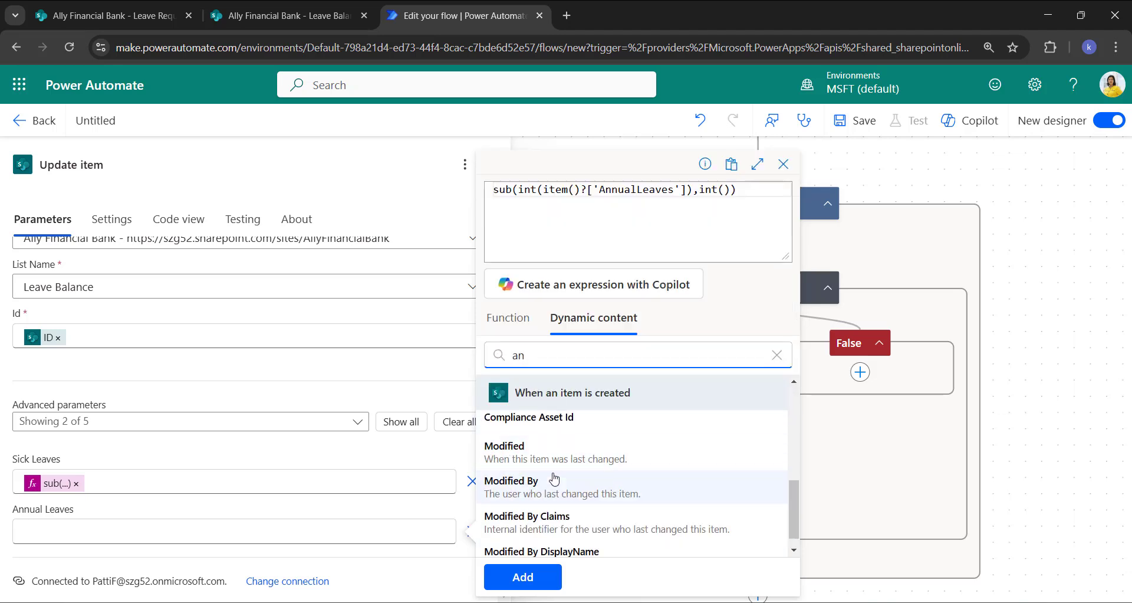
scroll(548, 433, down, 3)
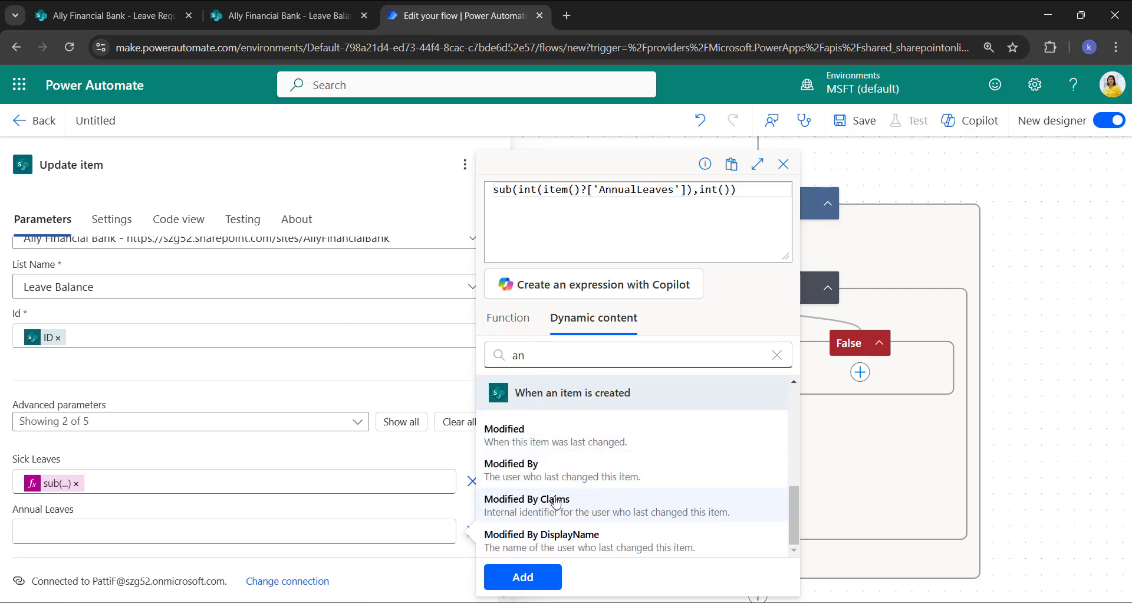
text(nu)
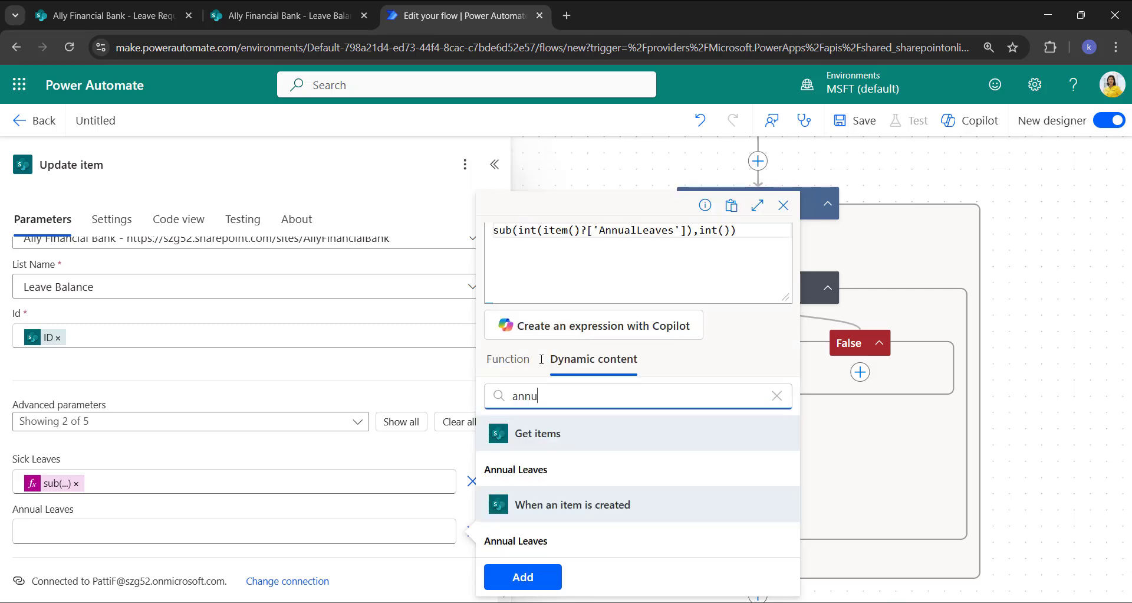
click(549, 540)
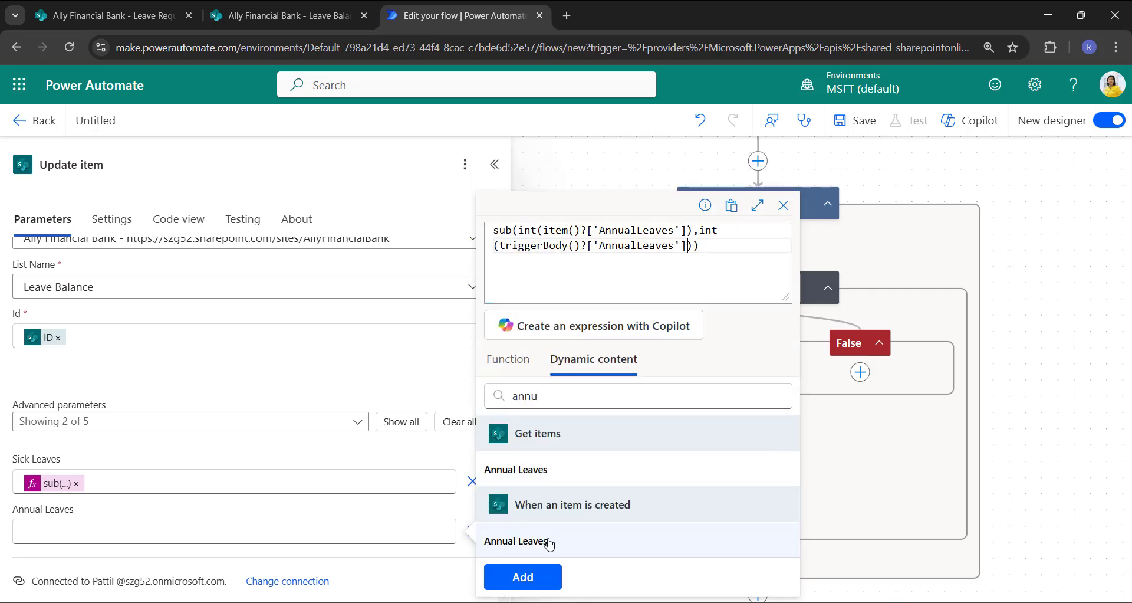
click(551, 577)
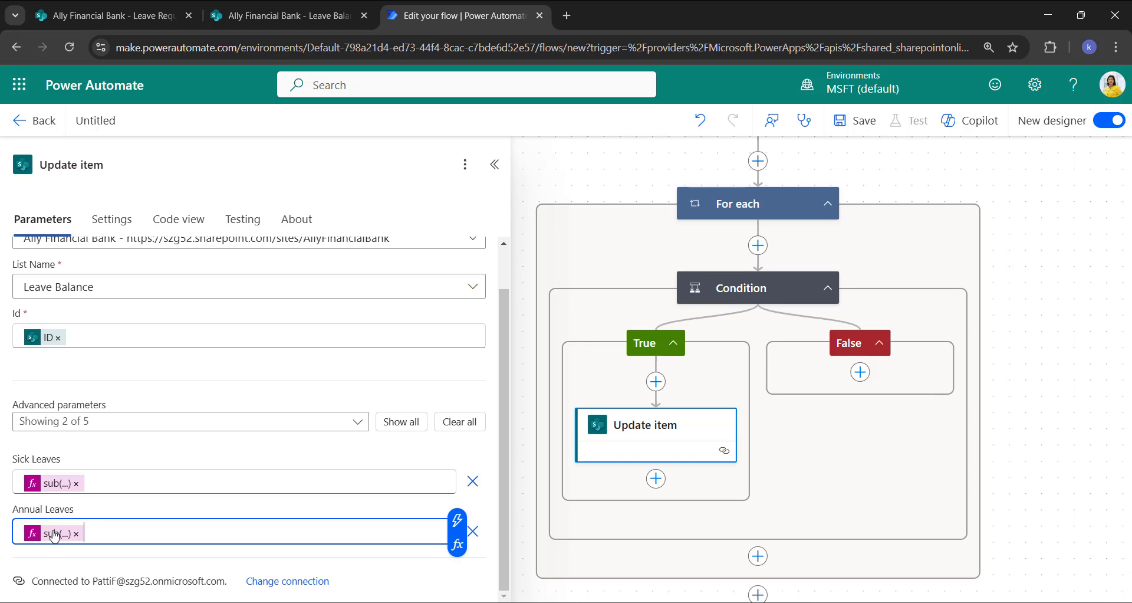
Step: Save the flow and start a manual test of it
click(864, 124)
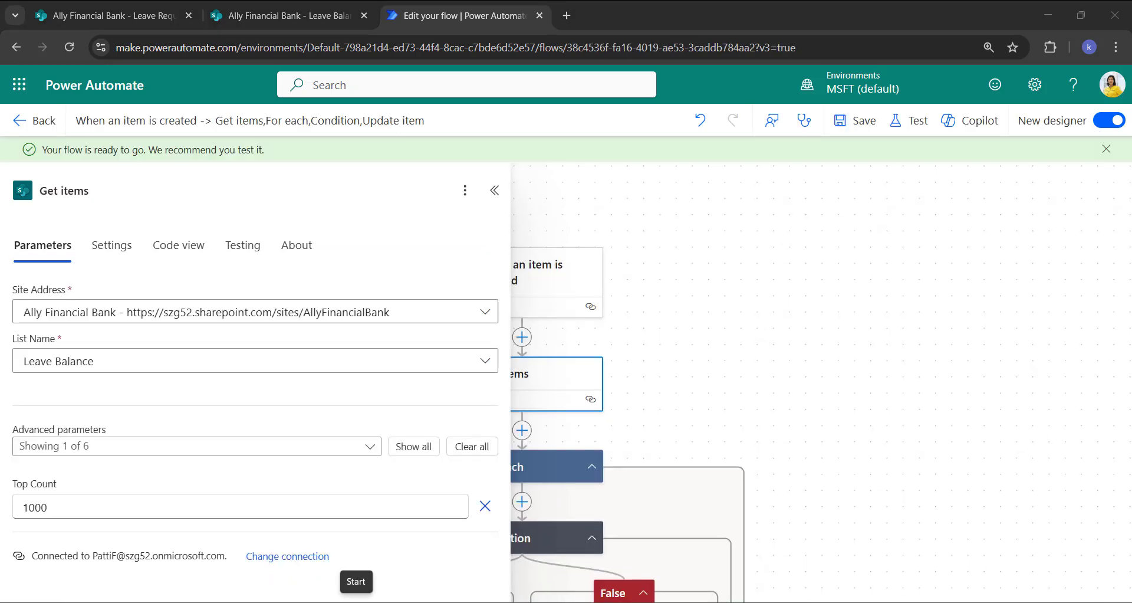
click(918, 121)
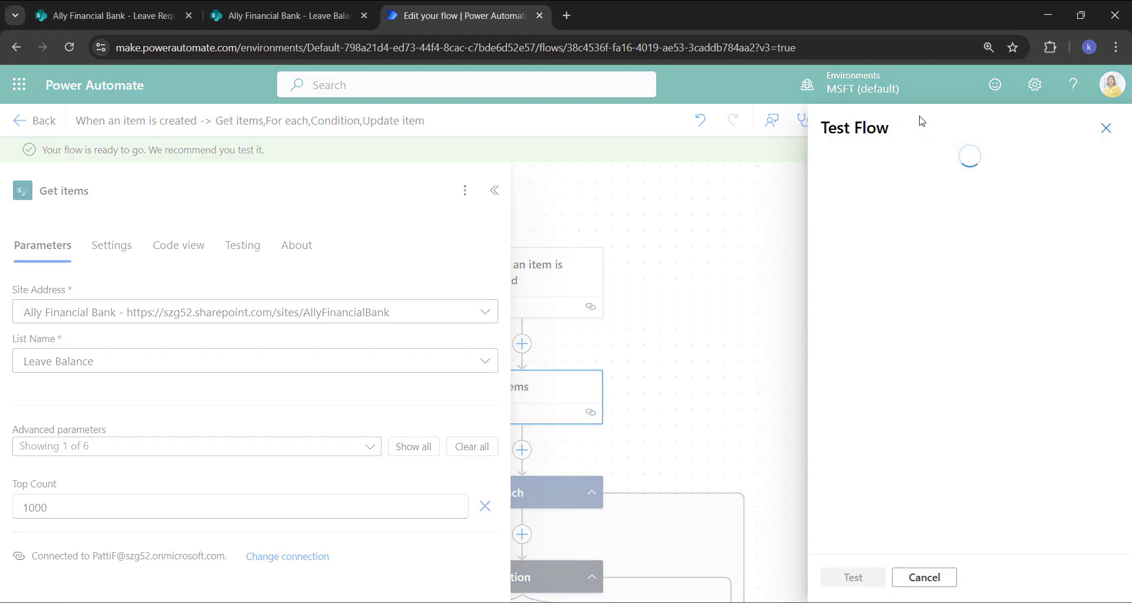
click(840, 165)
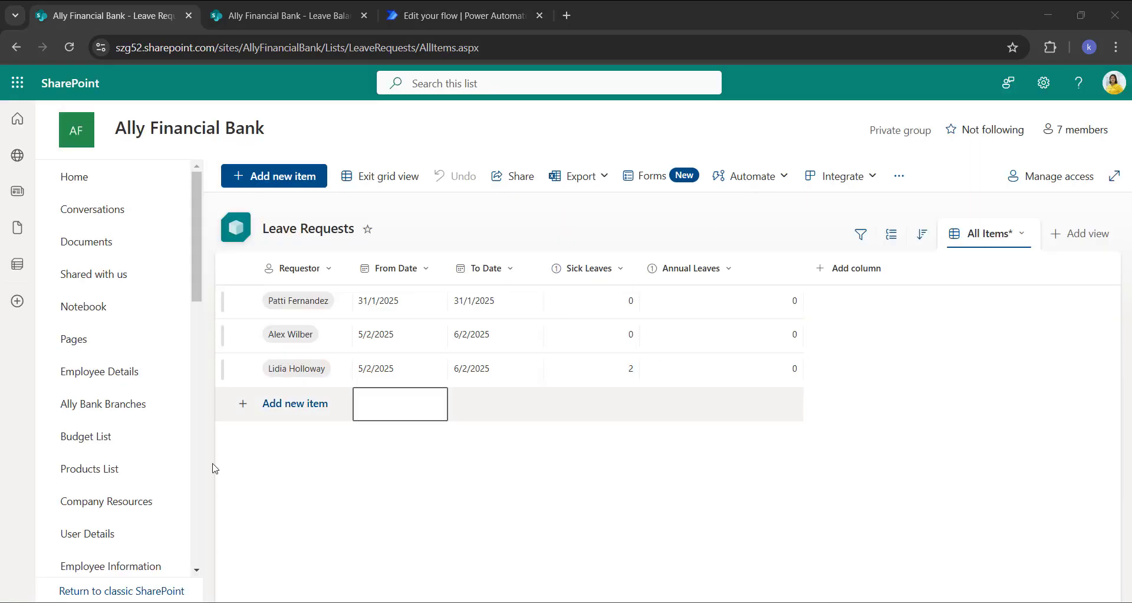
Step: In the SharePoint Leave Requests list, add a row with the employee as Requestor, From Date 6/2/2025 and To Date 7/2/2025
click(274, 407)
click(284, 407)
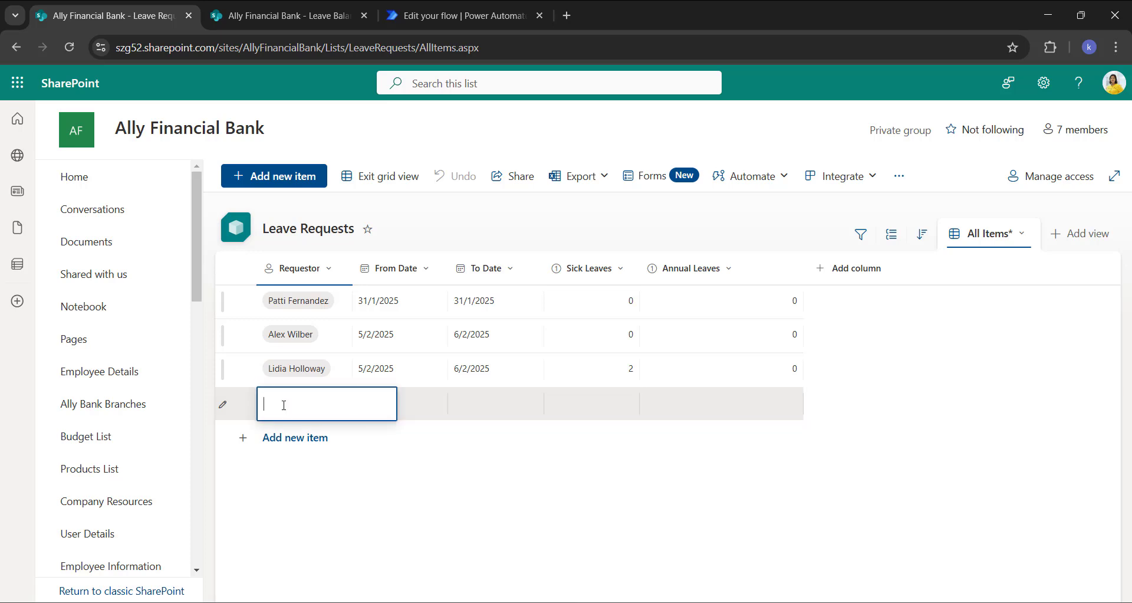
text(miriam)
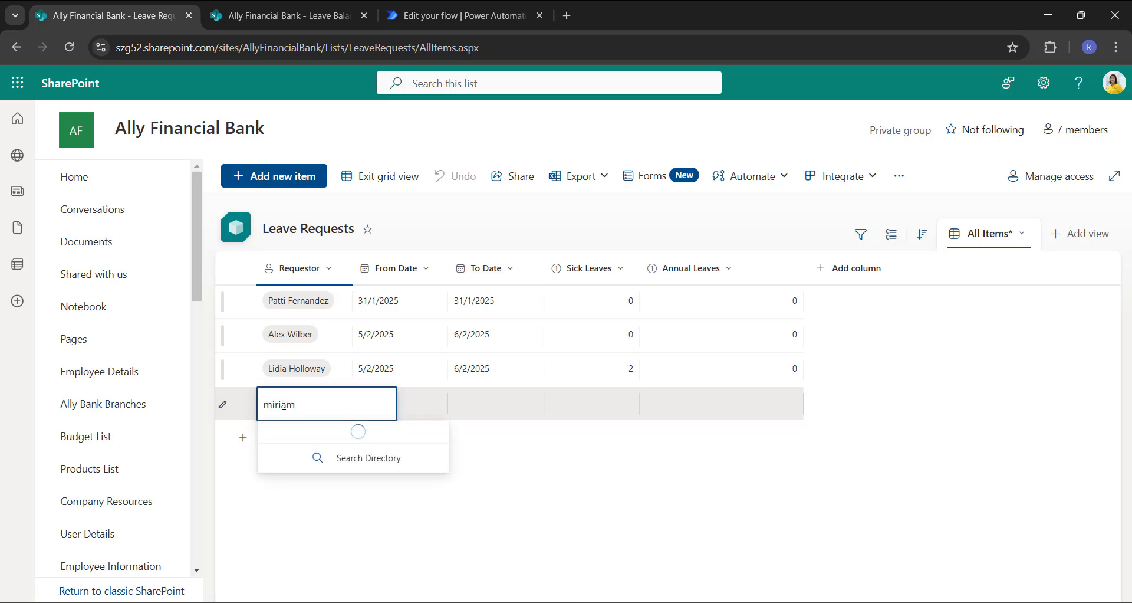
click(379, 444)
click(406, 408)
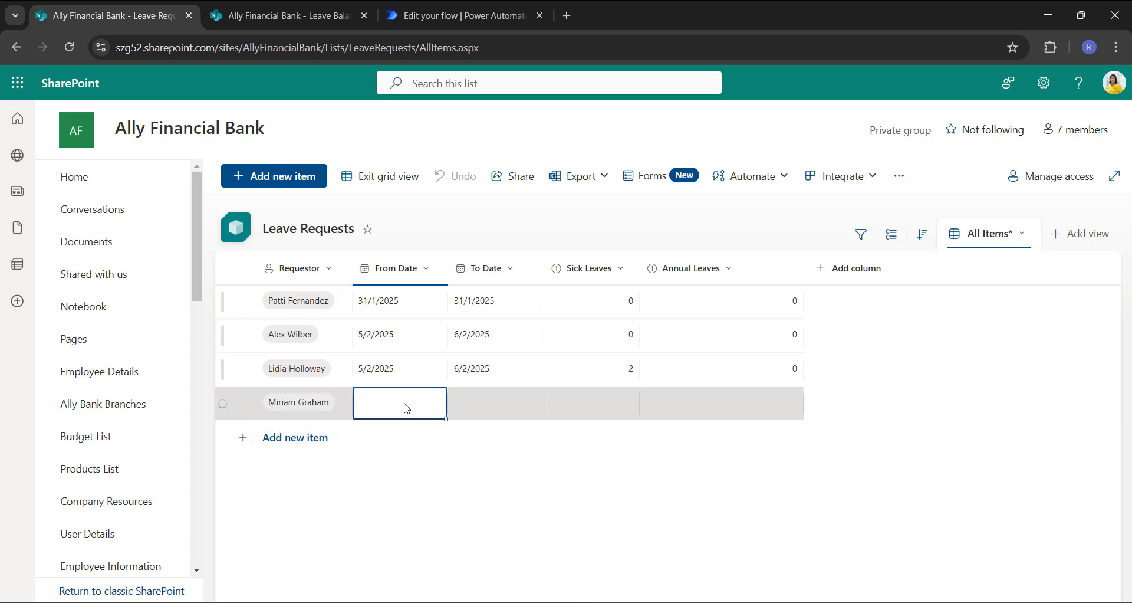
click(406, 408)
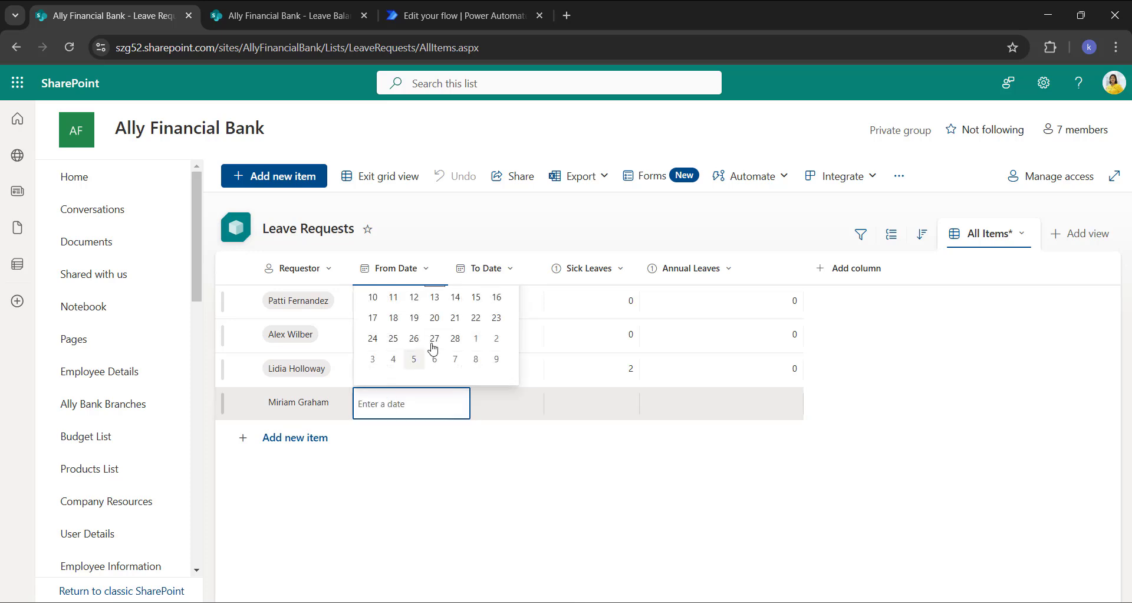
click(435, 358)
Step: Set Sick Leaves to 2 and Annual Leaves to 0 in the new leave request and exit grid view
click(625, 405)
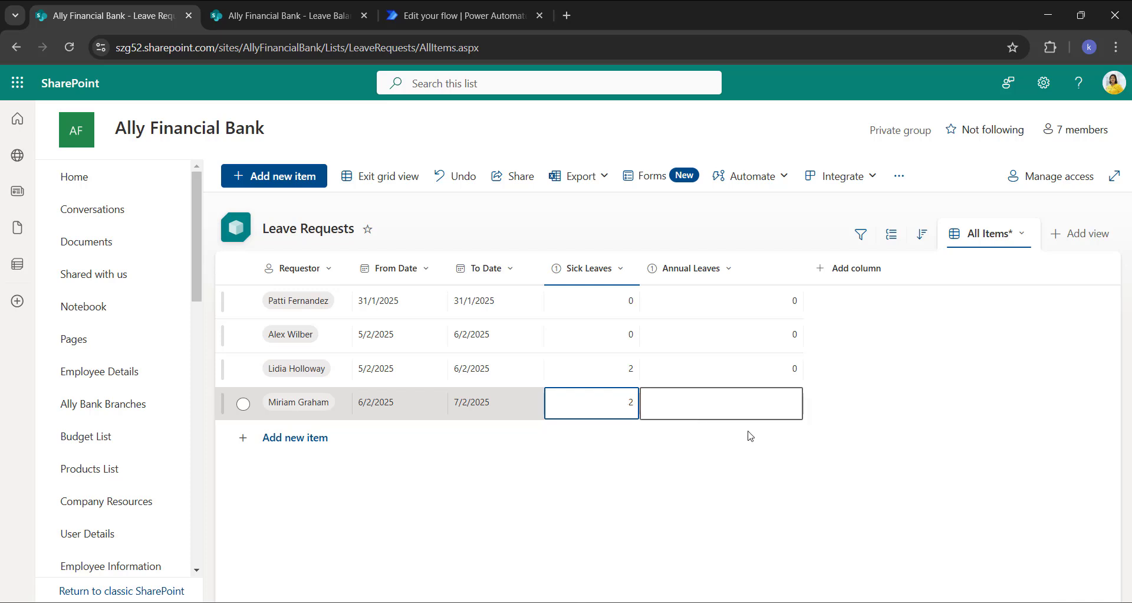
click(792, 407)
click(791, 402)
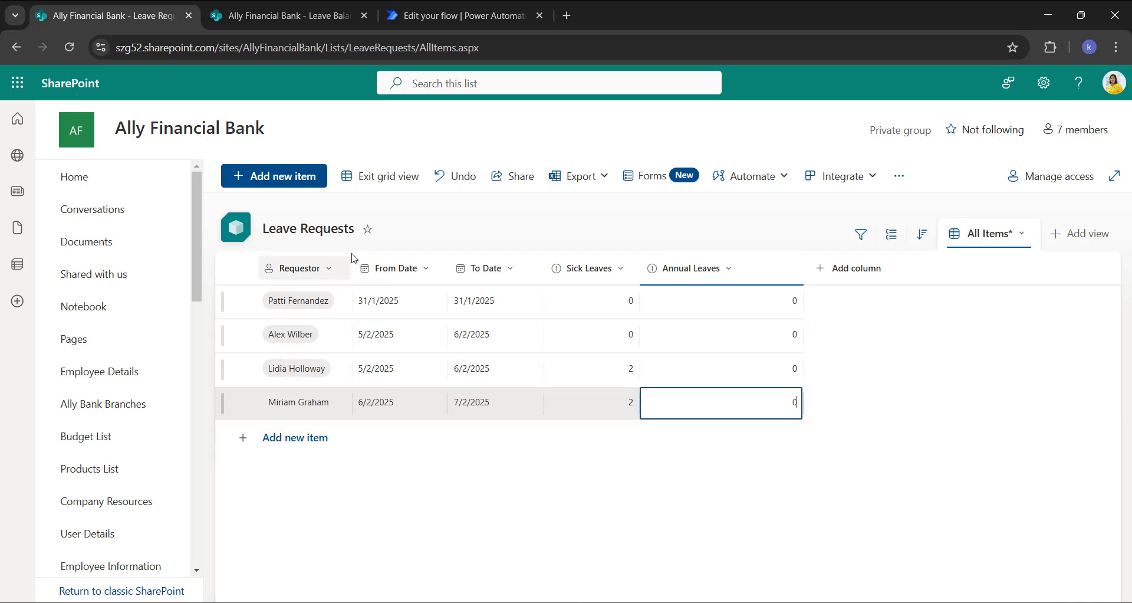
click(381, 176)
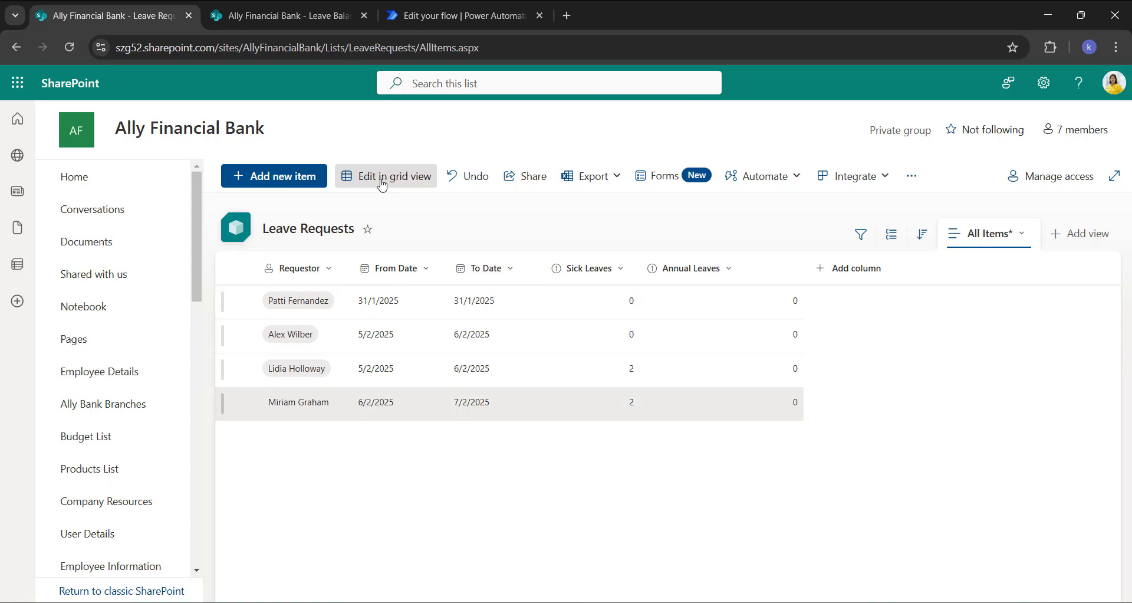
Step: Return to the Power Automate test run and step through the For each iterations to the fifth, checking the Update item action
key(ctrl+3)
scroll(869, 405, down, 5)
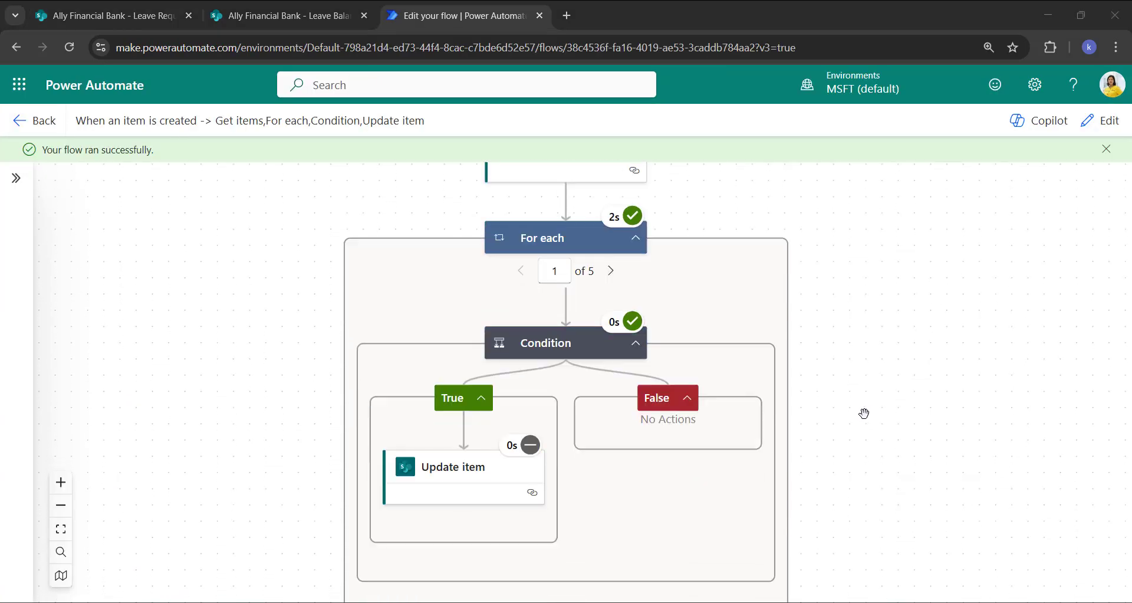
click(612, 272)
click(612, 272)
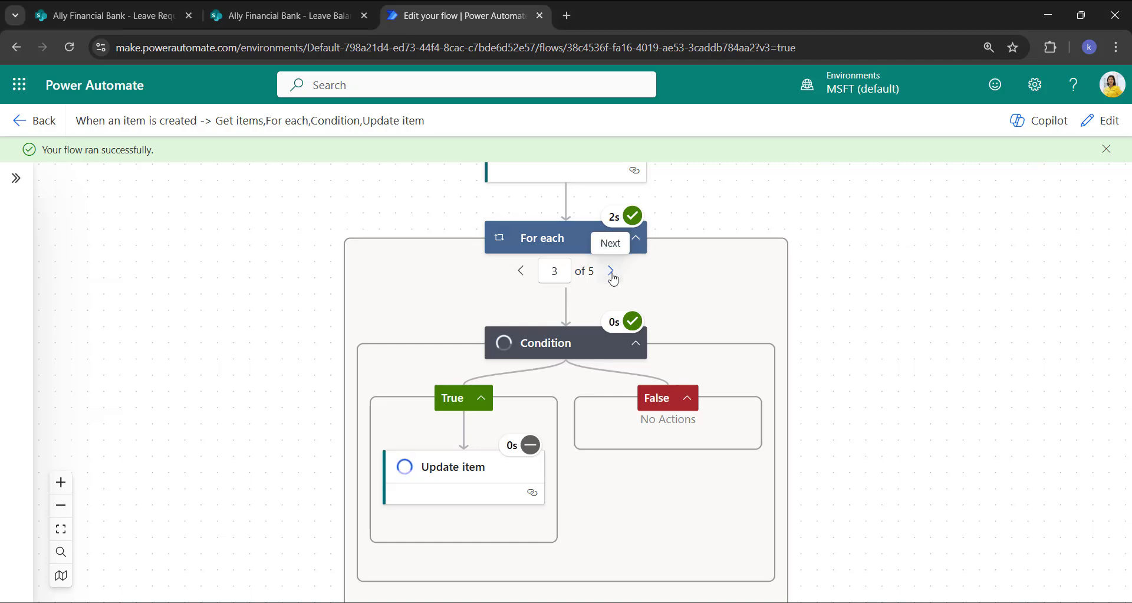
click(612, 273)
click(612, 273)
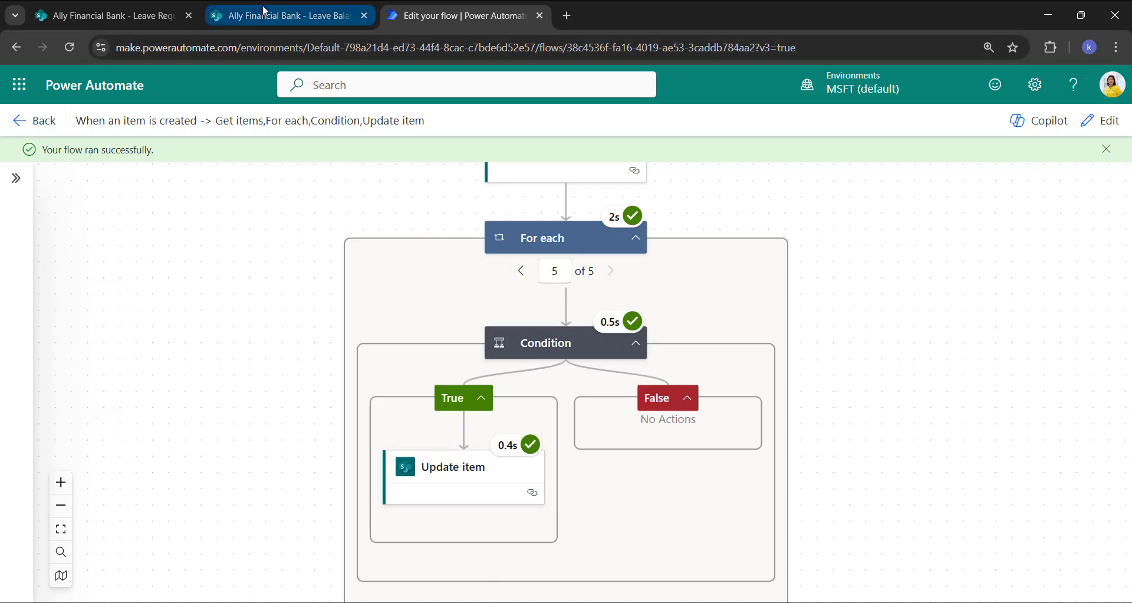
Step: Switch to the SharePoint Leave Balance list and reload it to check the requesting employee's balance
click(265, 13)
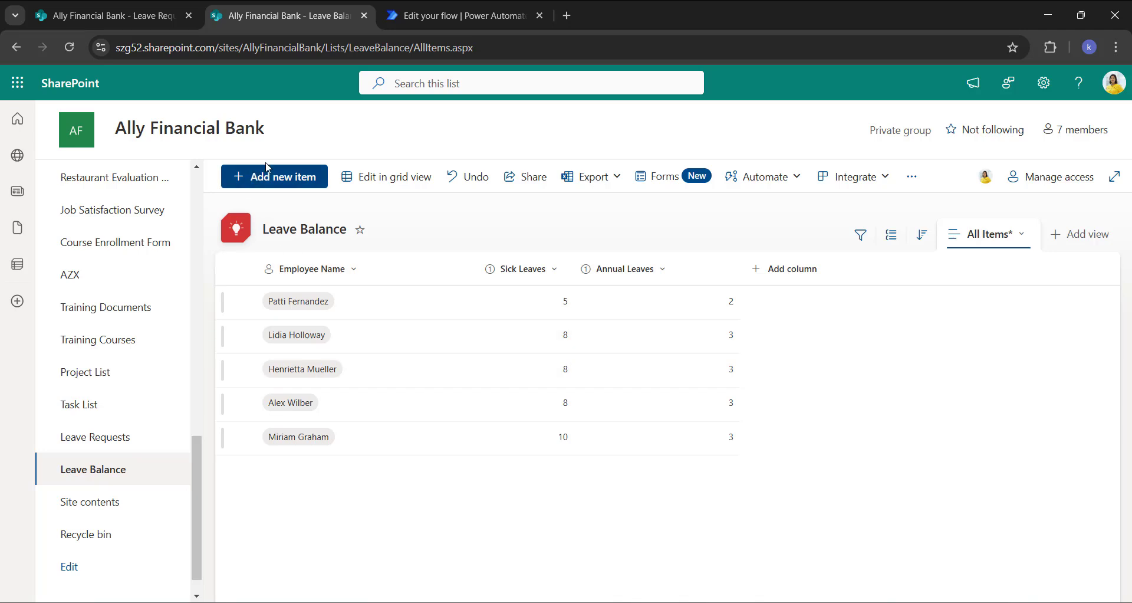
click(70, 48)
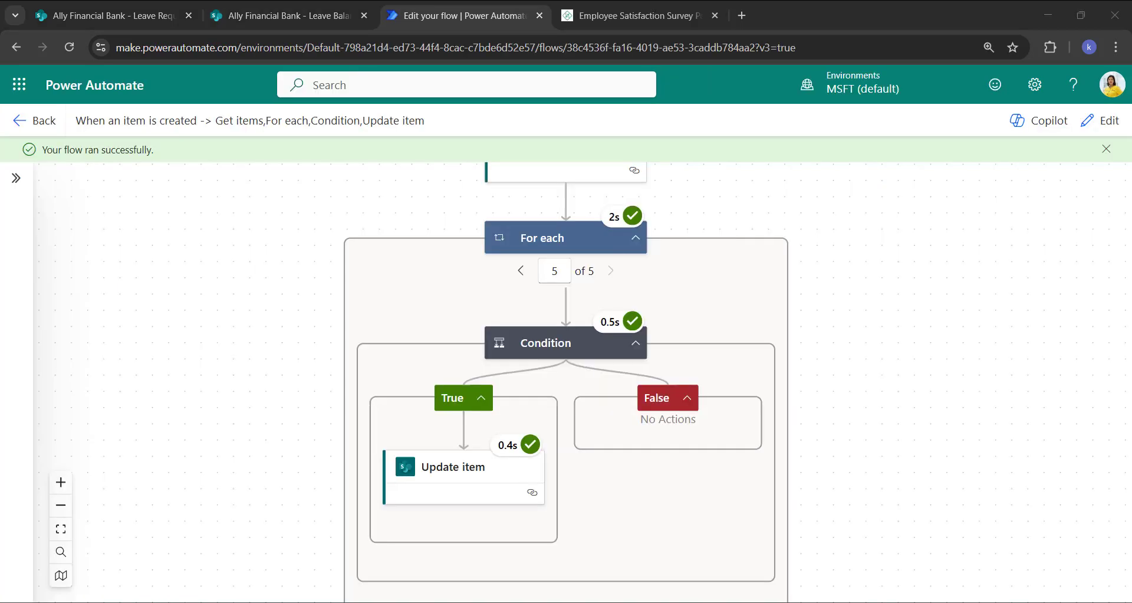
Step: Examine the SPGuides.com page on the Employee Satisfaction Survey Power Apps app, including its features, components and survey screens
click(622, 20)
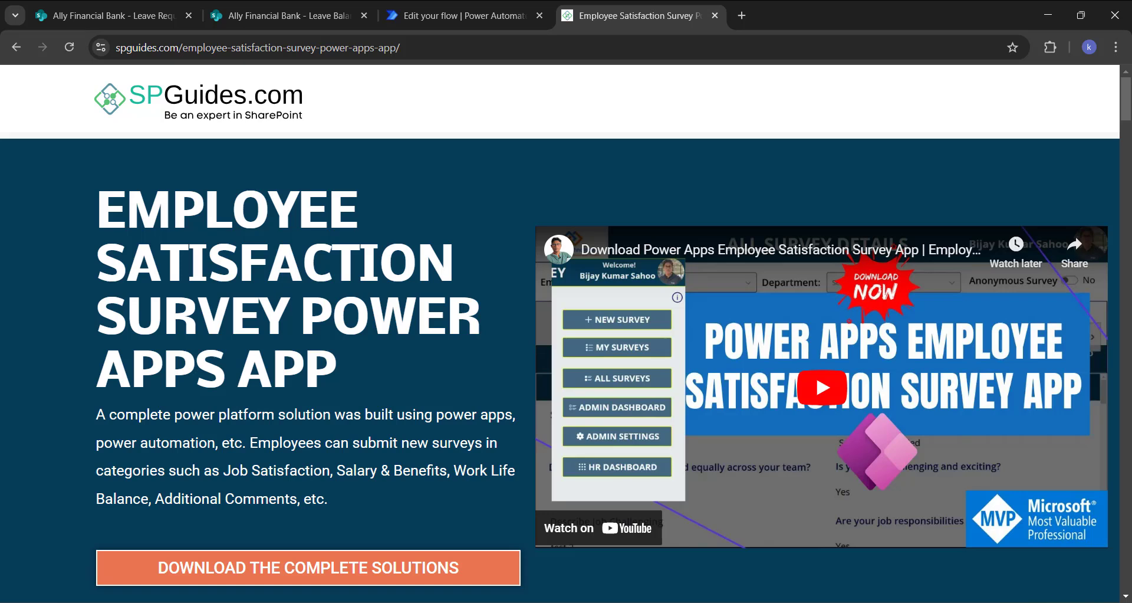
scroll(816, 373, down, 20)
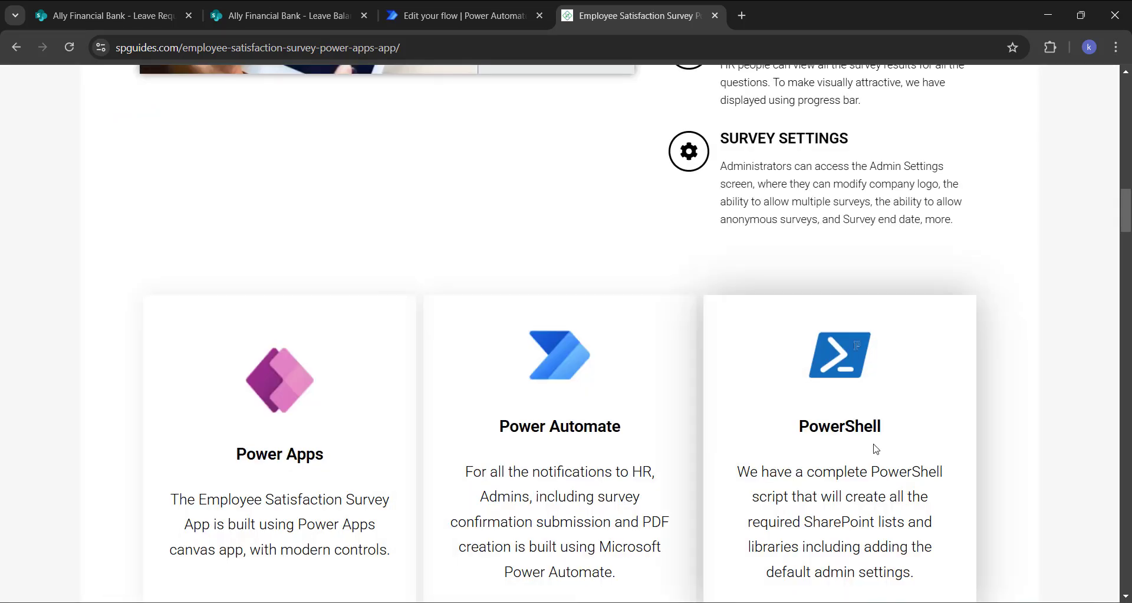
scroll(877, 464, up, 20)
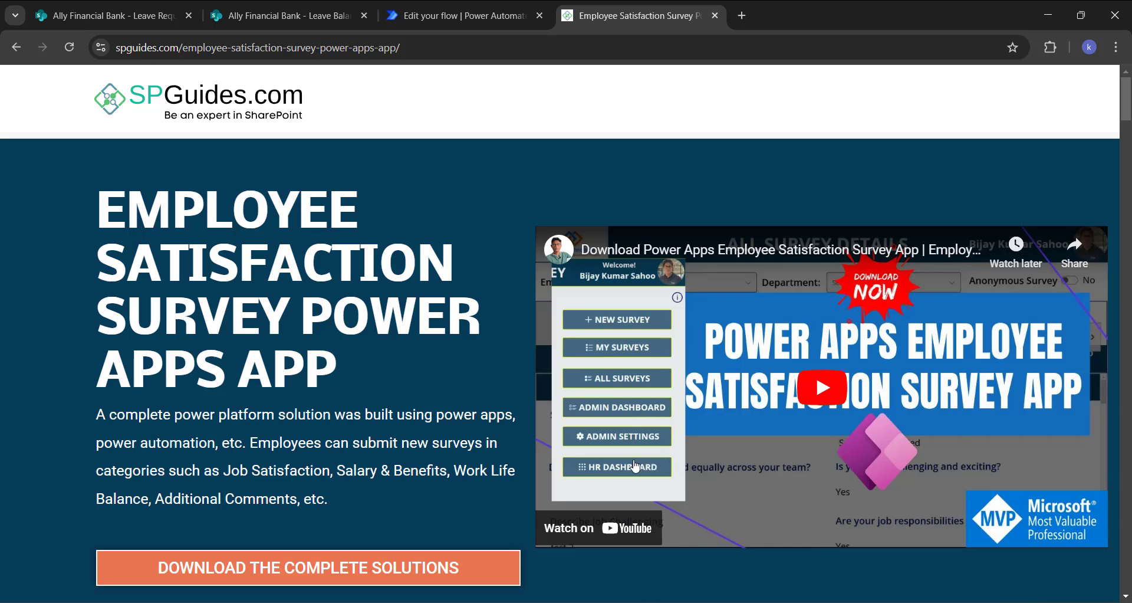
scroll(524, 390, down, 5)
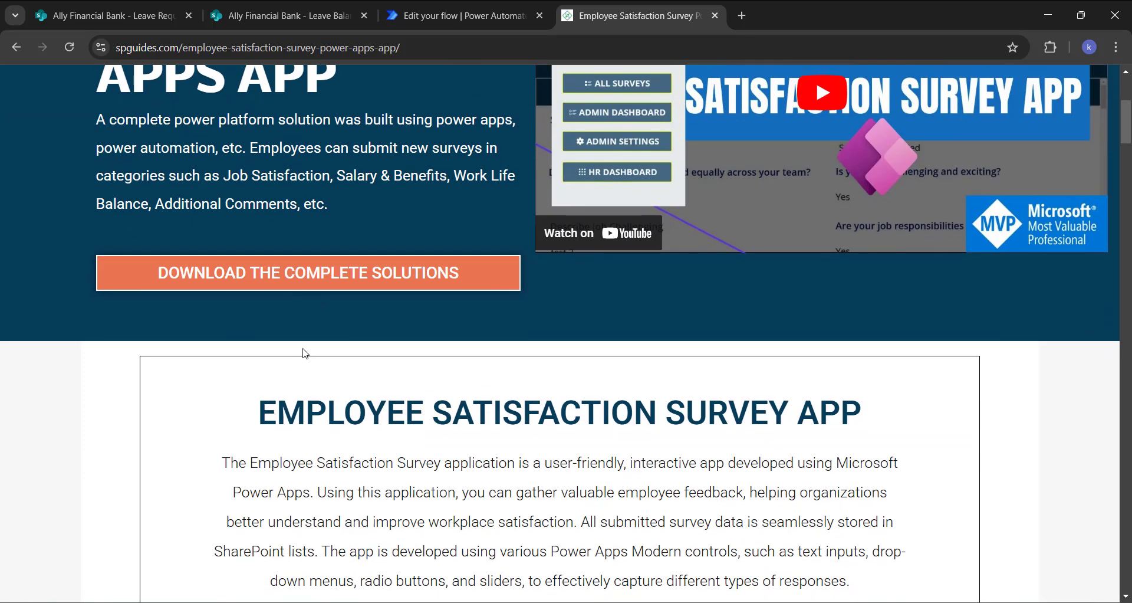
scroll(304, 352, up, 5)
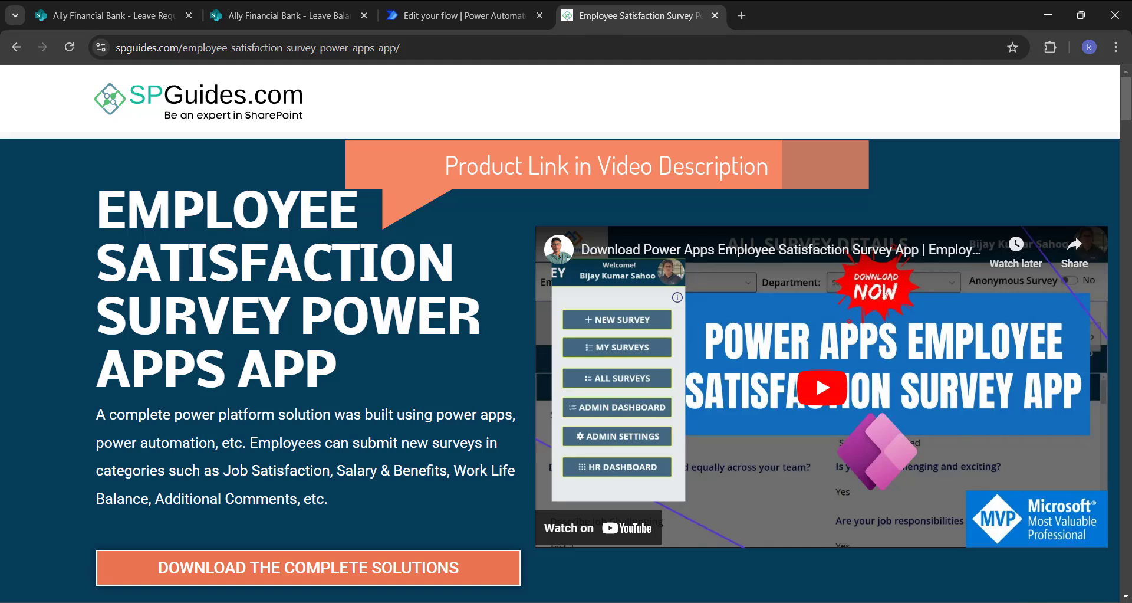
scroll(606, 416, down, 10)
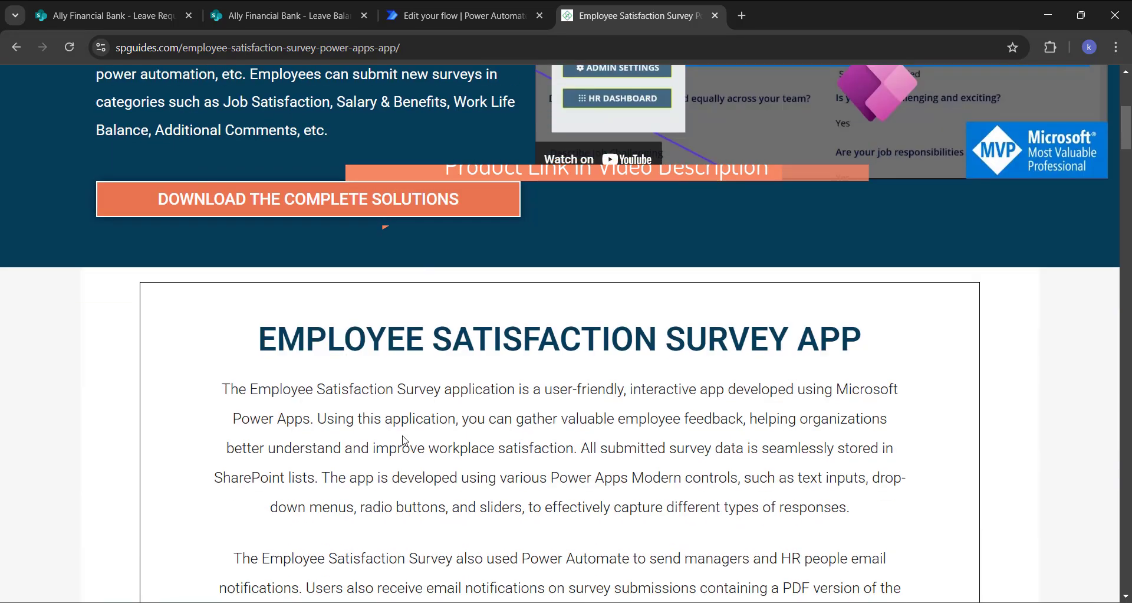
scroll(606, 415, down, 5)
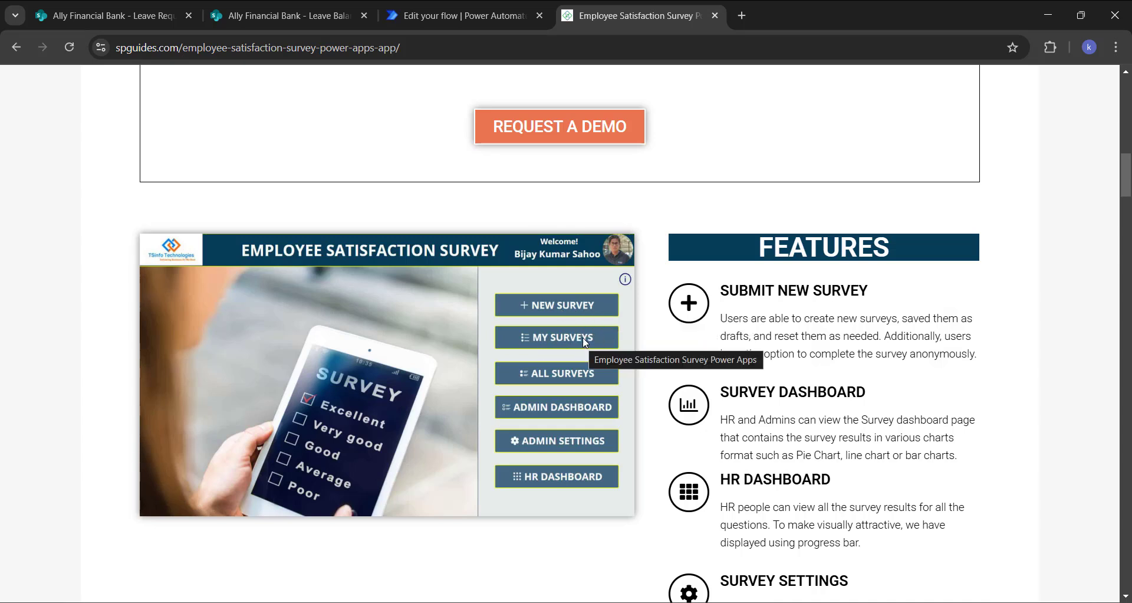
scroll(582, 345, down, 13)
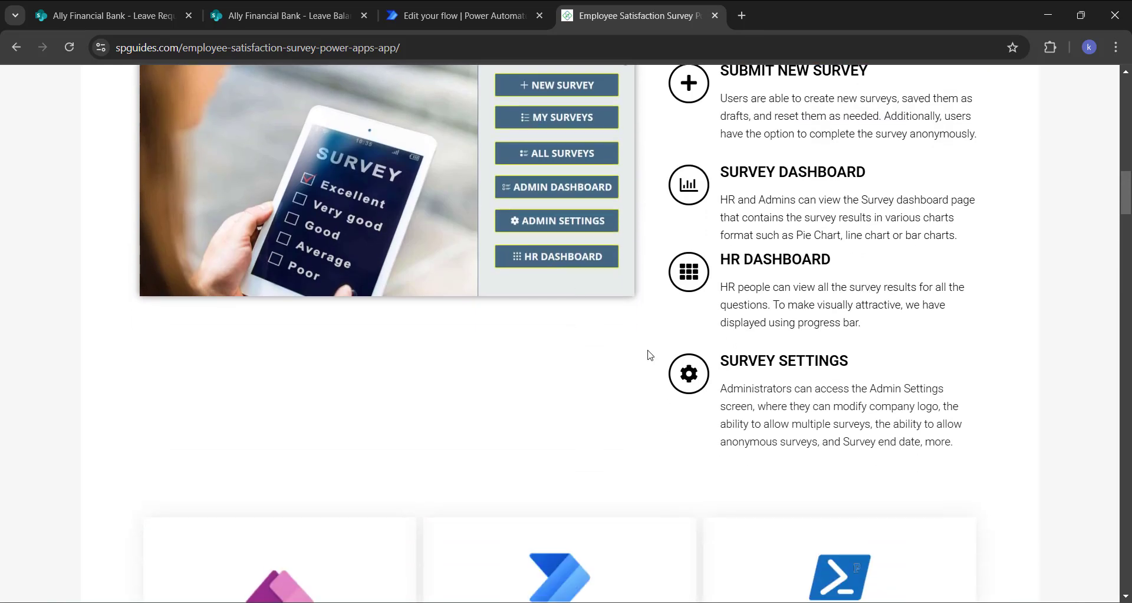
scroll(390, 441, down, 6)
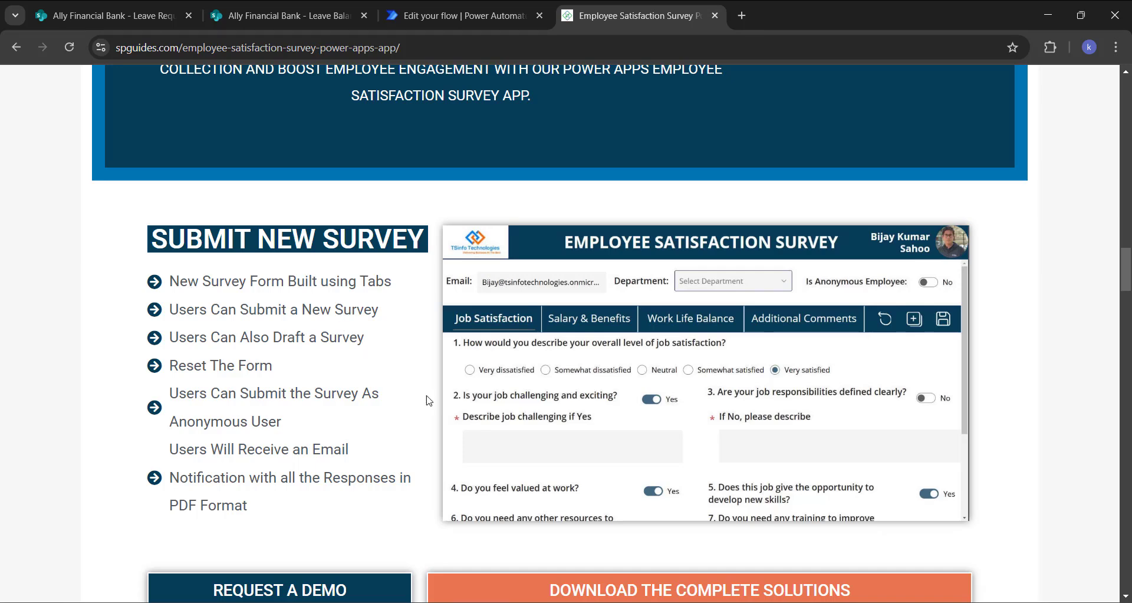
scroll(437, 407, down, 4)
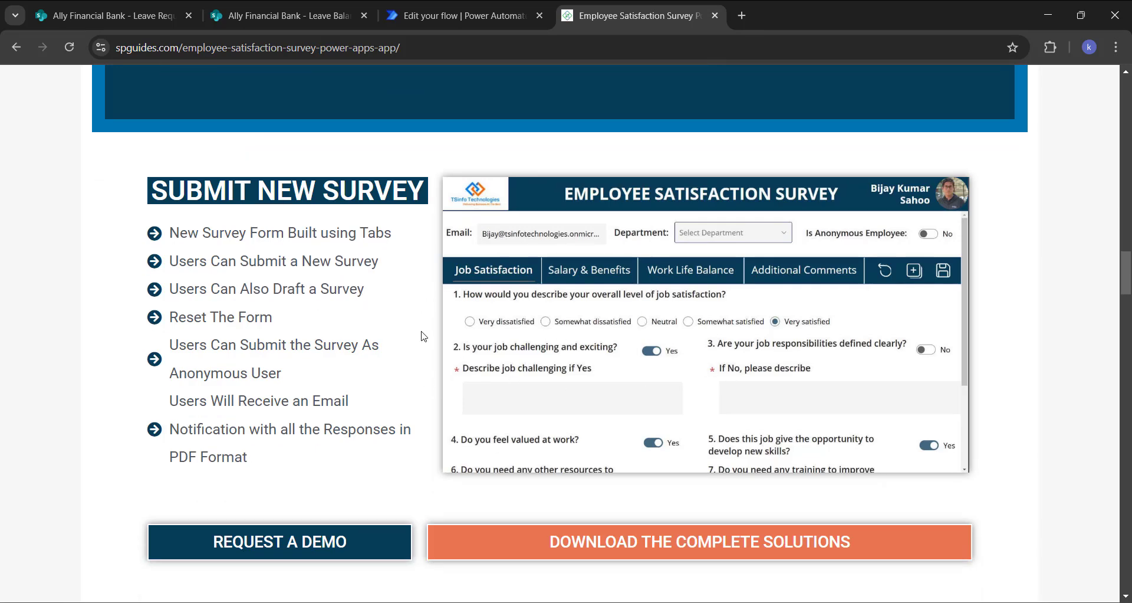
scroll(452, 414, up, 4)
scroll(452, 414, up, 4)
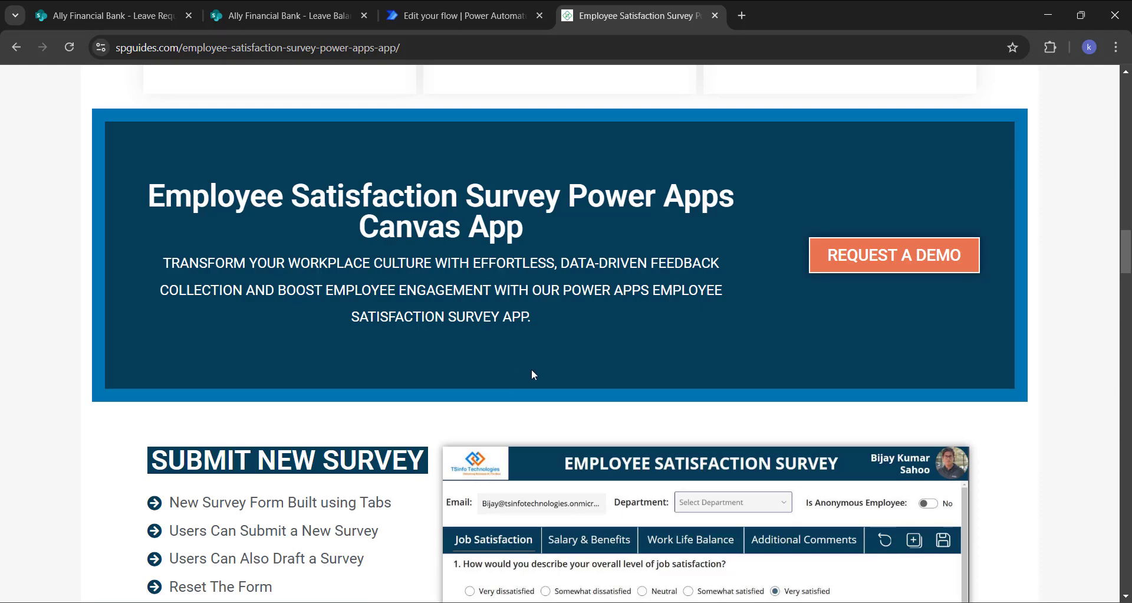
scroll(533, 374, down, 14)
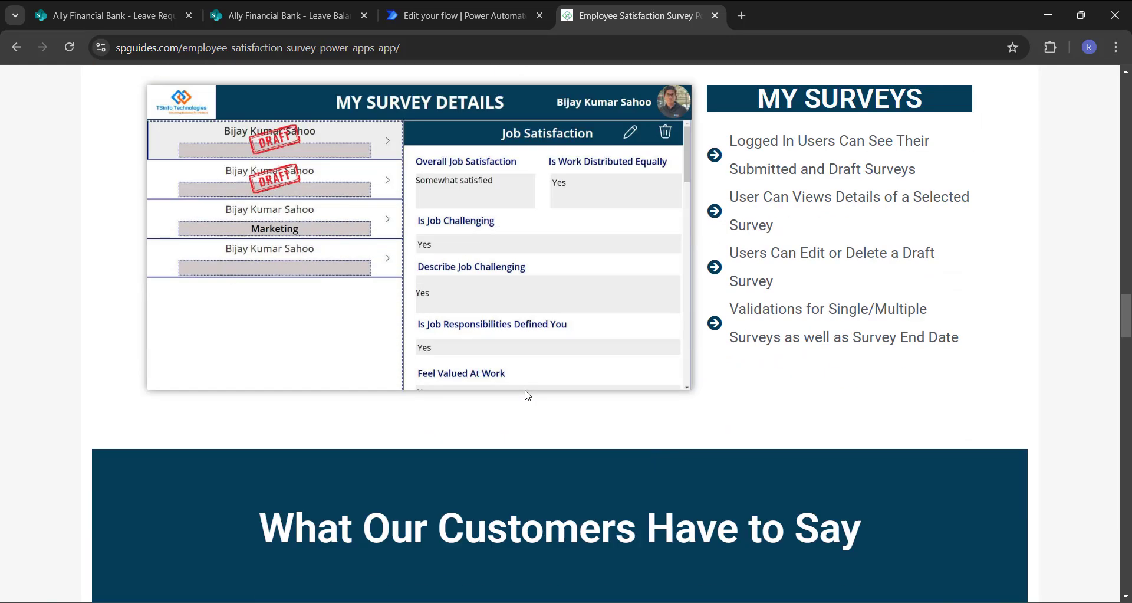
Step: Examine the survey details, employee survey dashboard and HR survey dashboard sections of the SPGuides.com page
scroll(527, 393, down, 13)
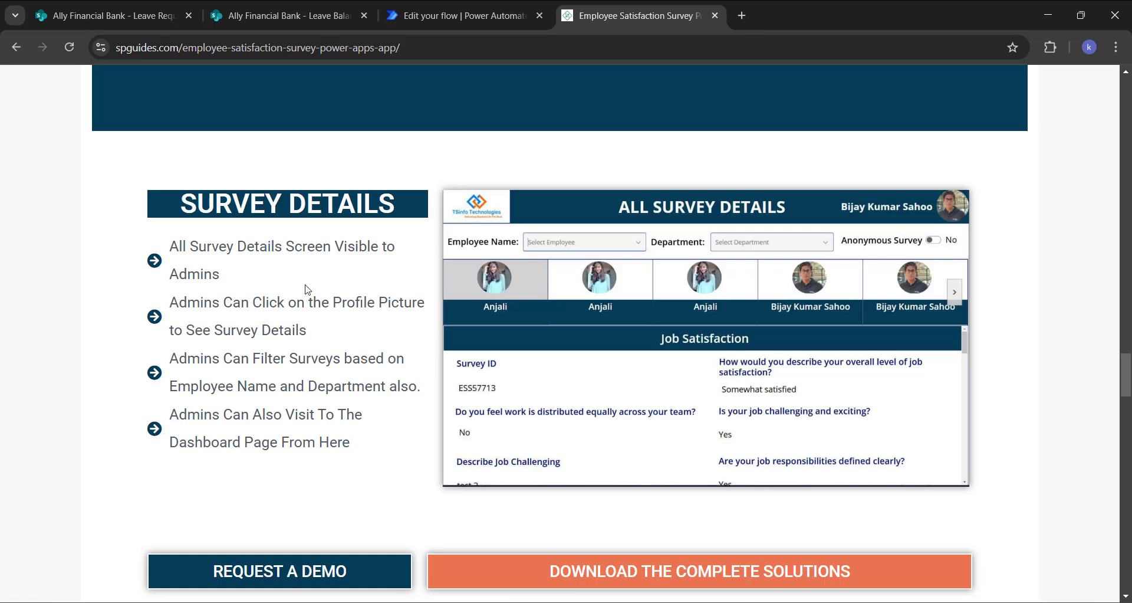
scroll(347, 401, down, 5)
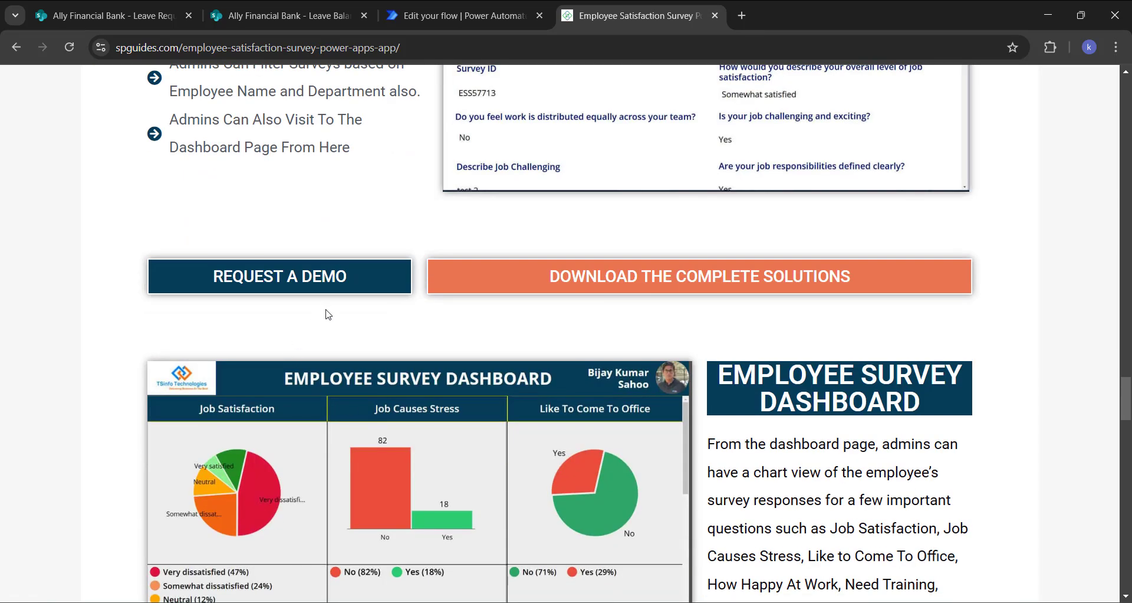
scroll(578, 357, down, 9)
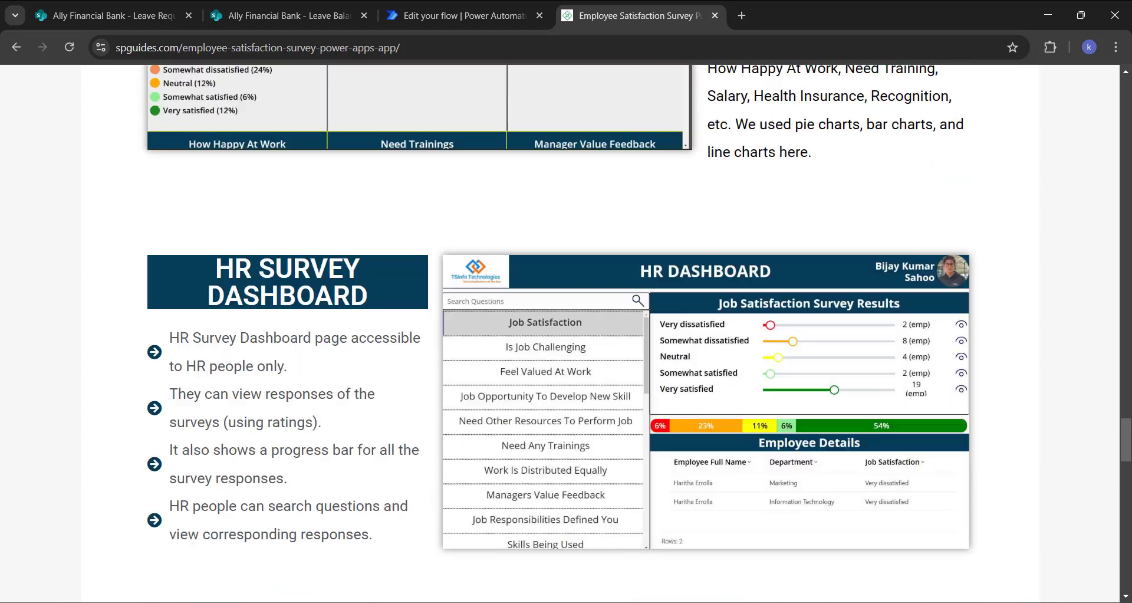
scroll(617, 515, up, 20)
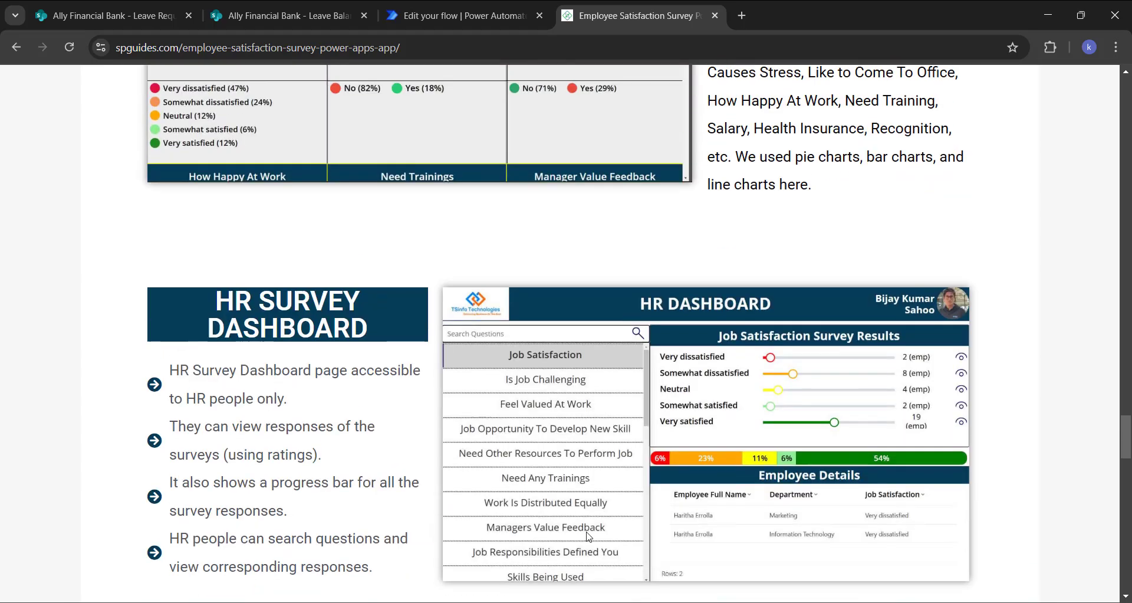
scroll(630, 517, up, 20)
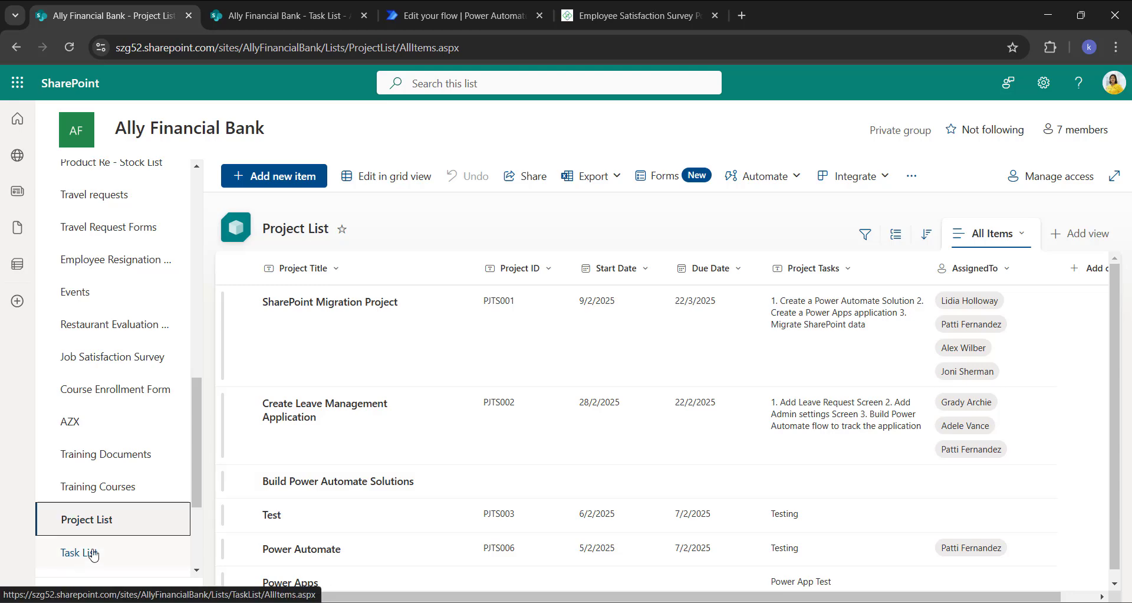
Step: Switch to the SharePoint Project List and Task List and compare their columns and project entries
click(271, 16)
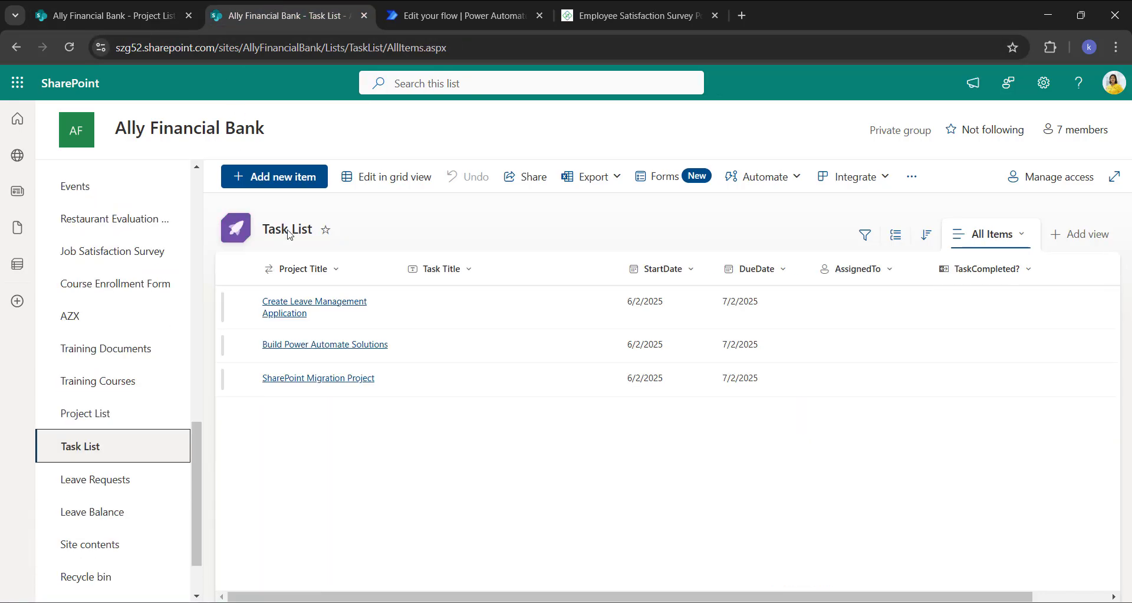
click(121, 15)
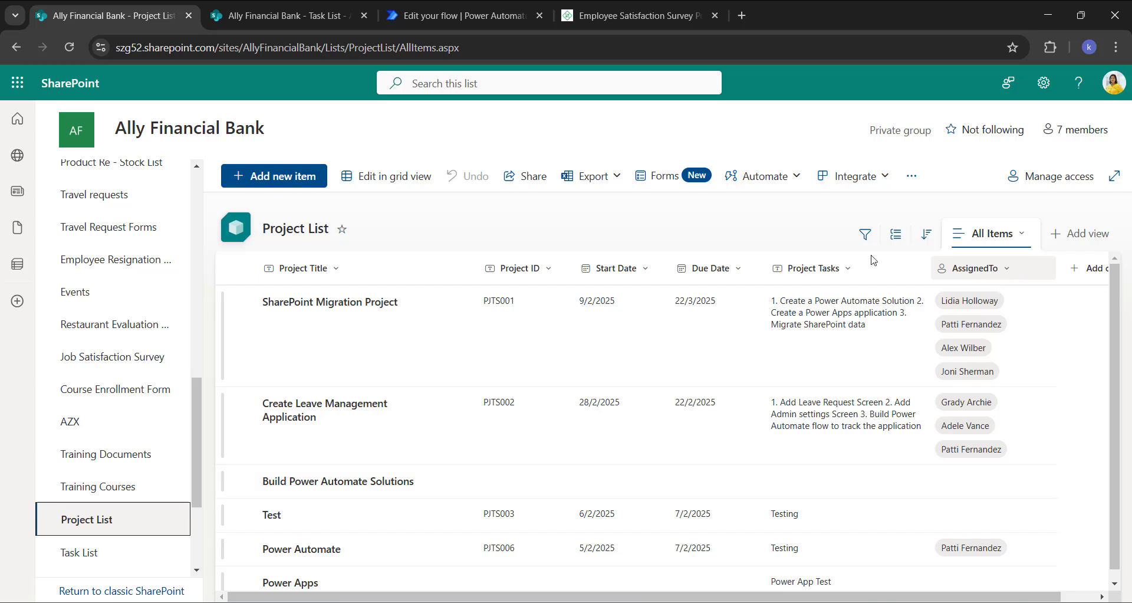
click(267, 12)
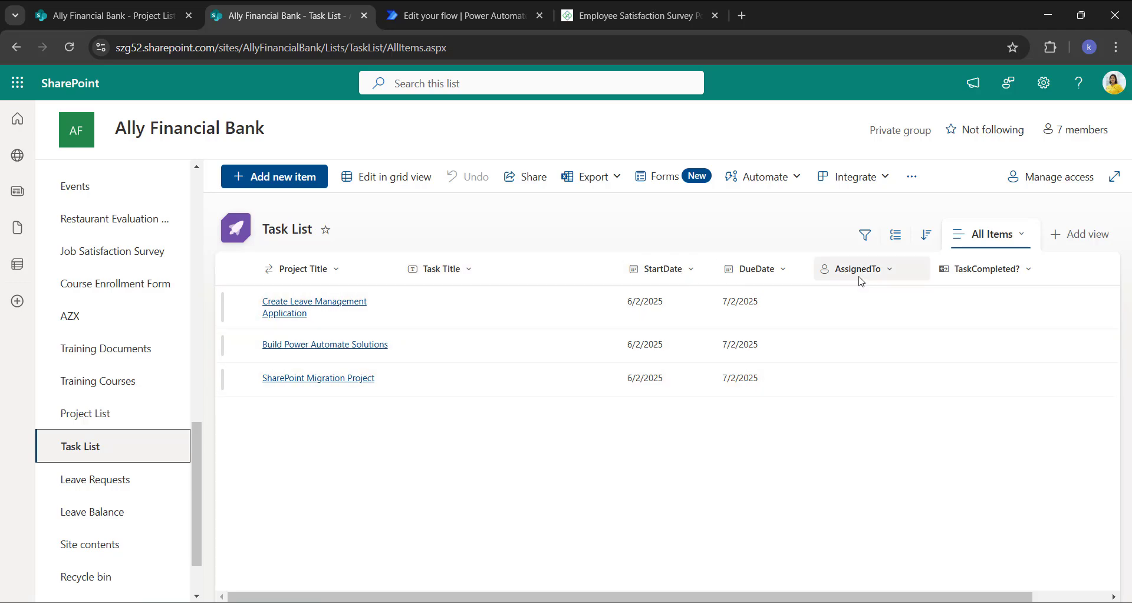
click(116, 15)
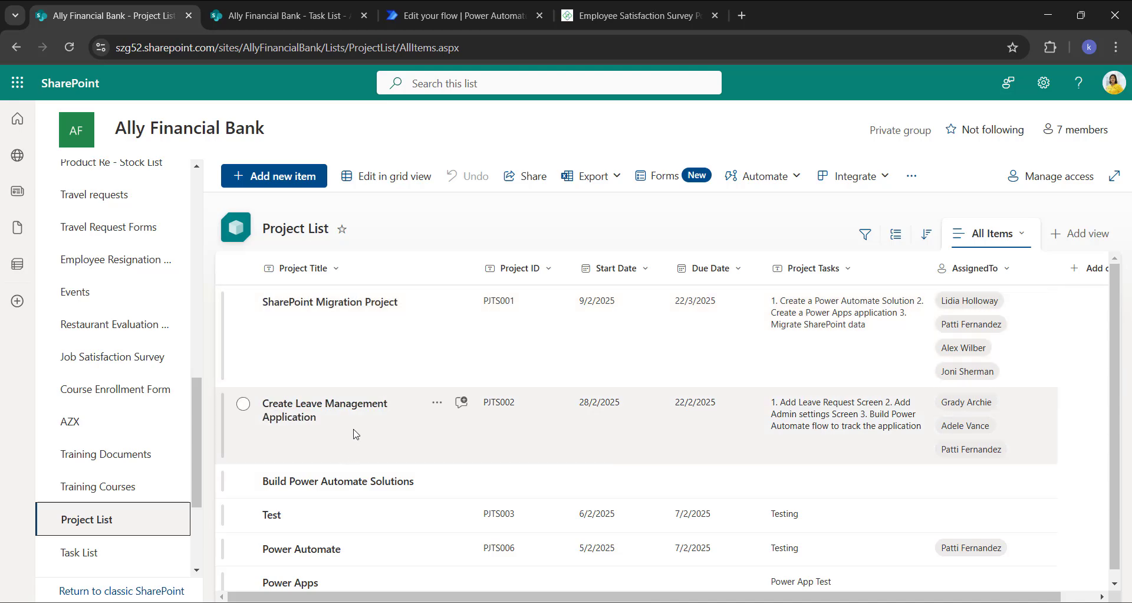
click(263, 7)
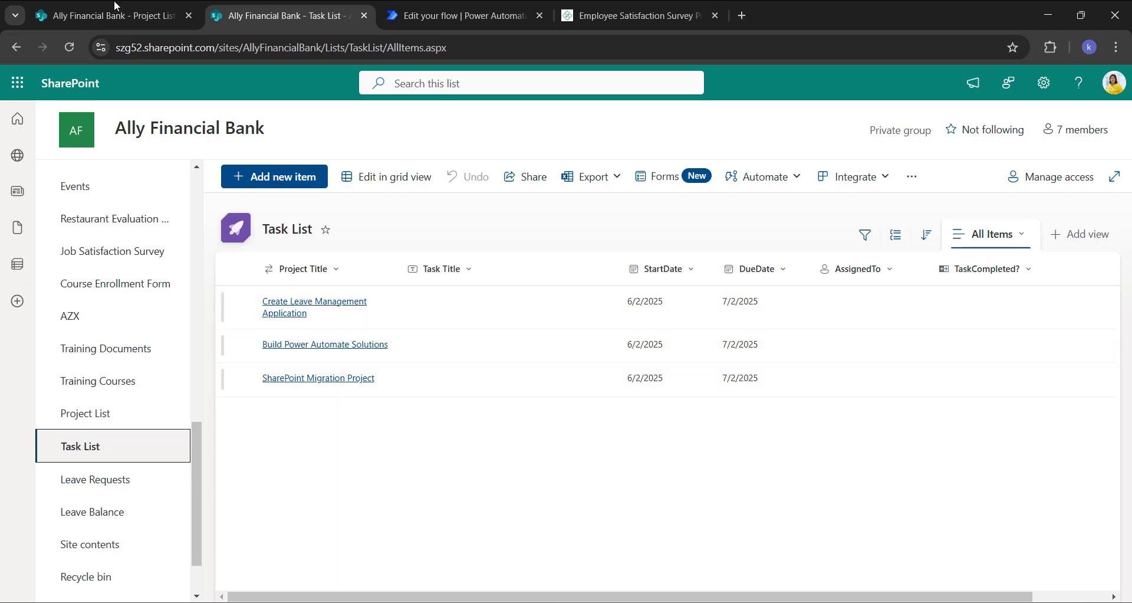
click(115, 7)
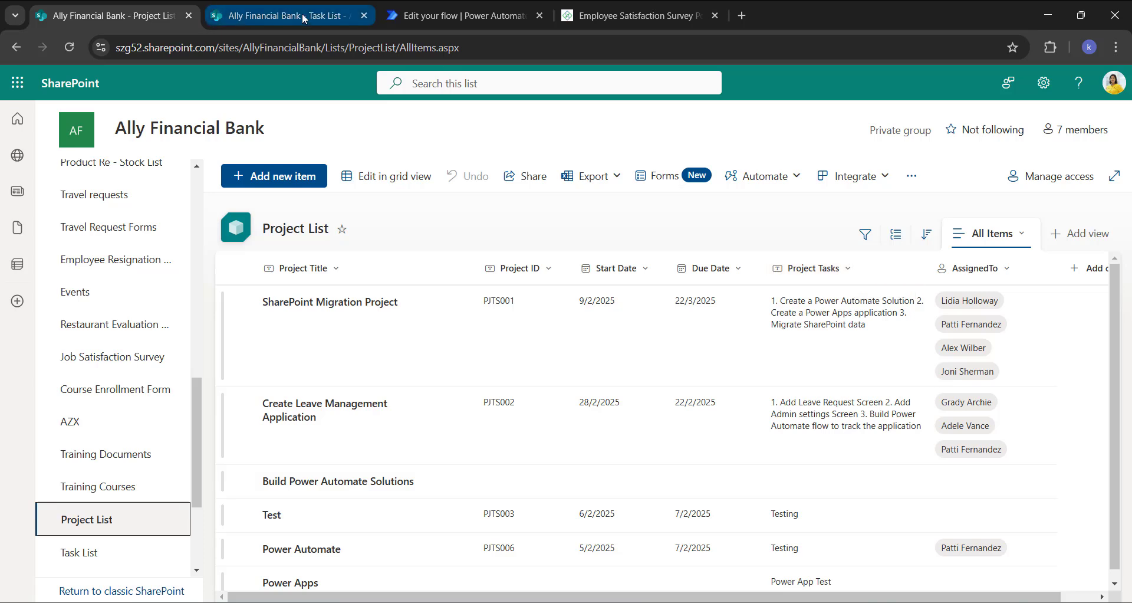
click(283, 15)
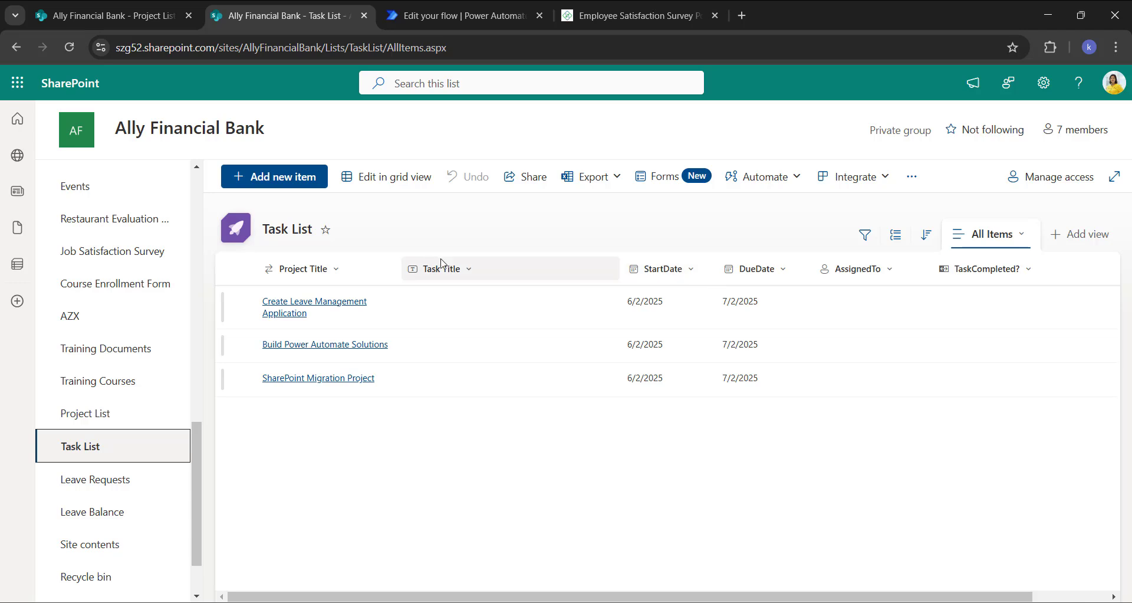
click(158, 14)
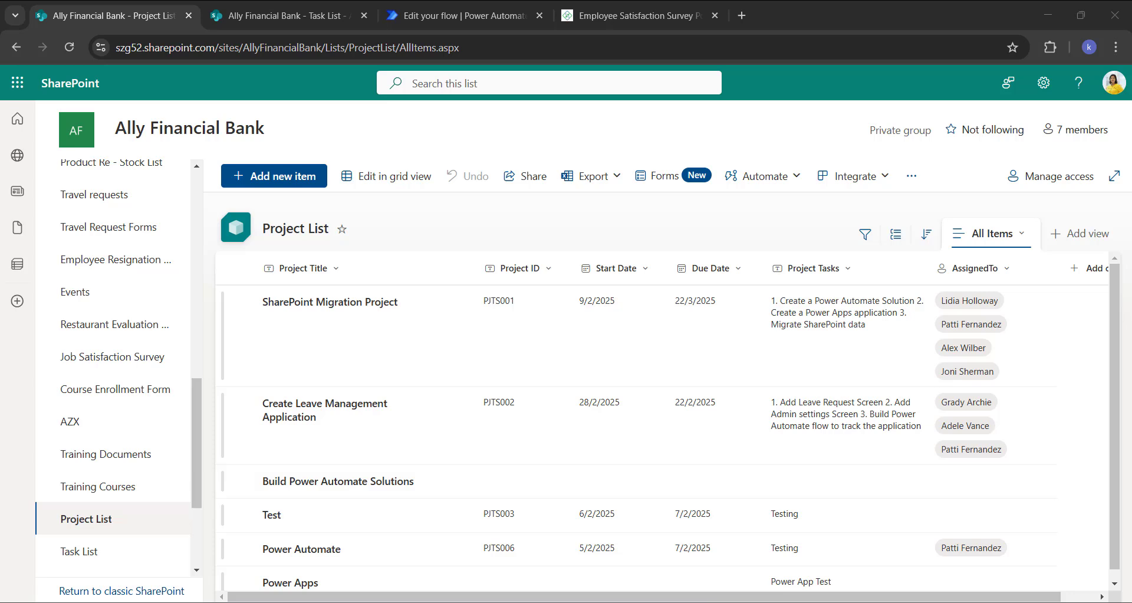
key(ctrl+Tab)
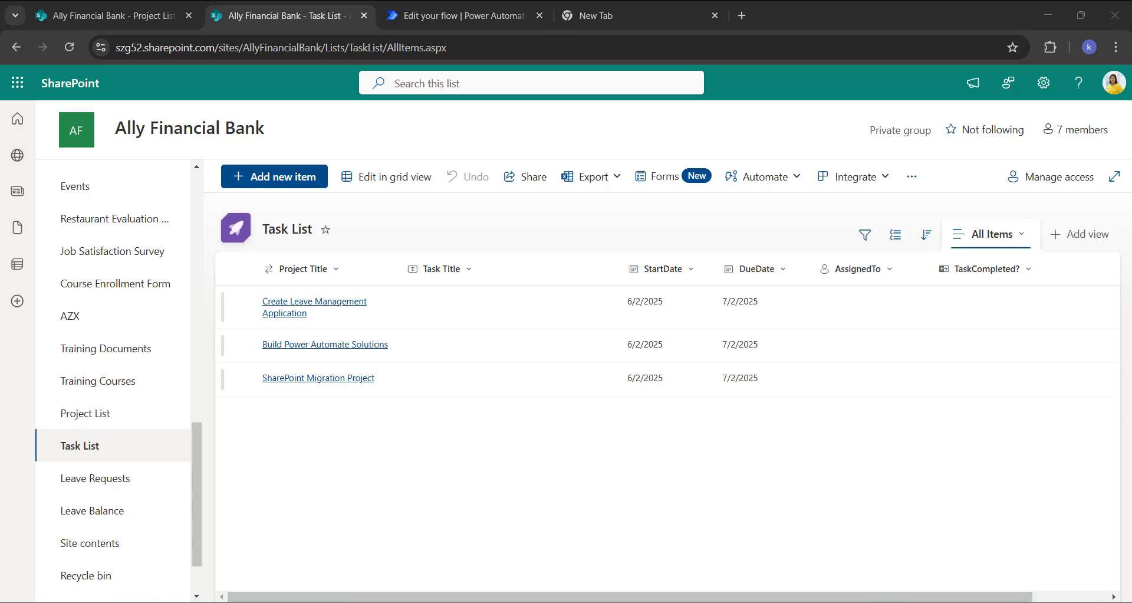
Step: Switch to the Power Automate flow "Find specific SP list item based on other list" and review its trigger and both Get items actions
click(460, 11)
scroll(755, 466, up, 2)
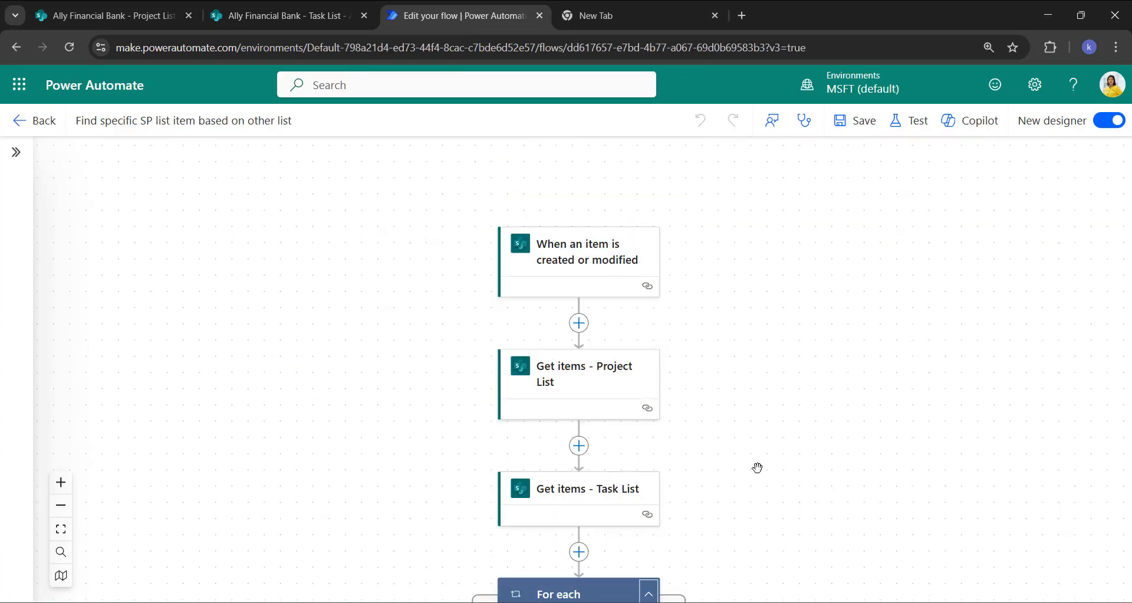
scroll(743, 440, down, 1)
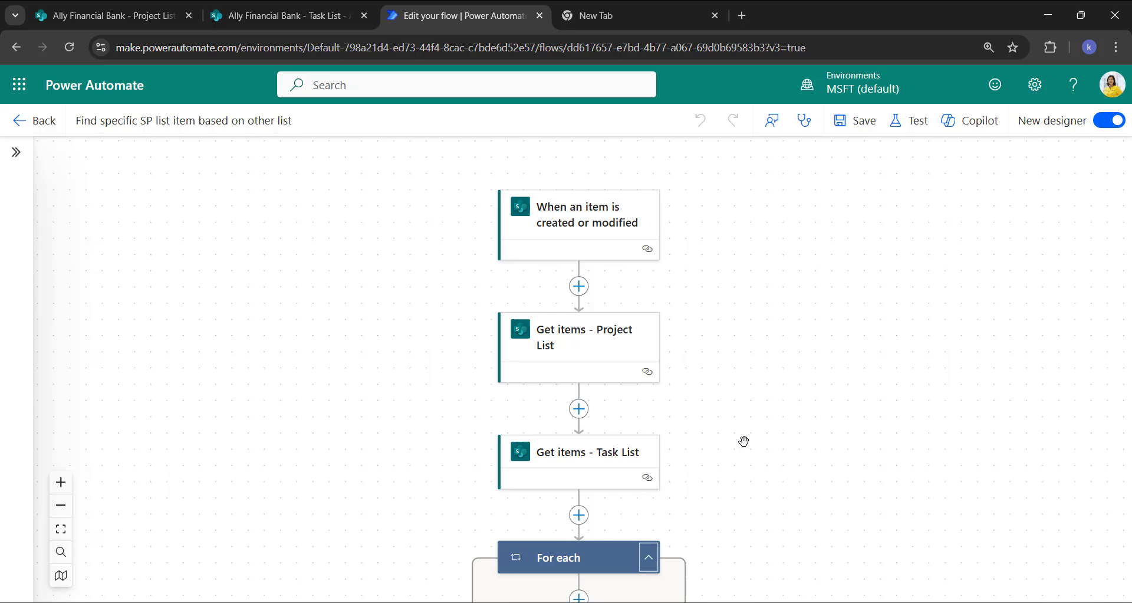
click(619, 229)
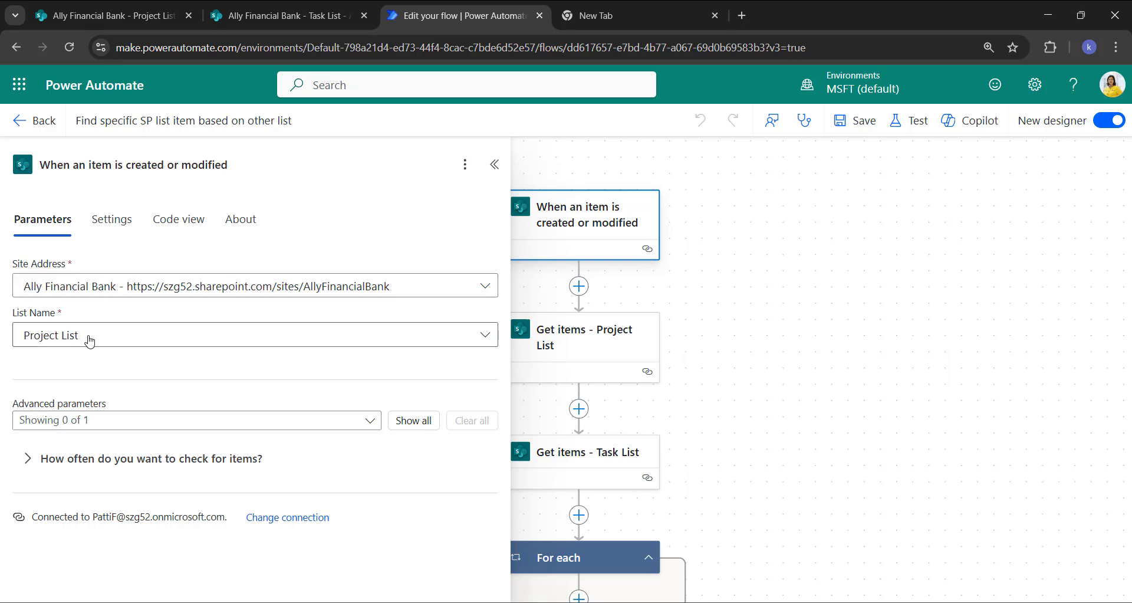
scroll(847, 395, left, 3)
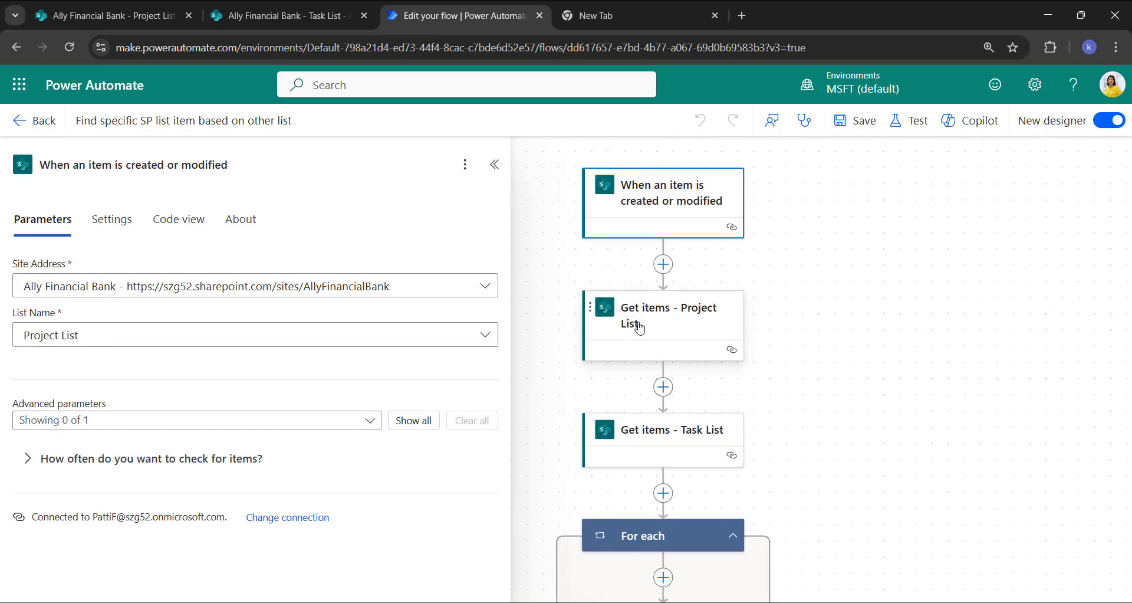
click(704, 327)
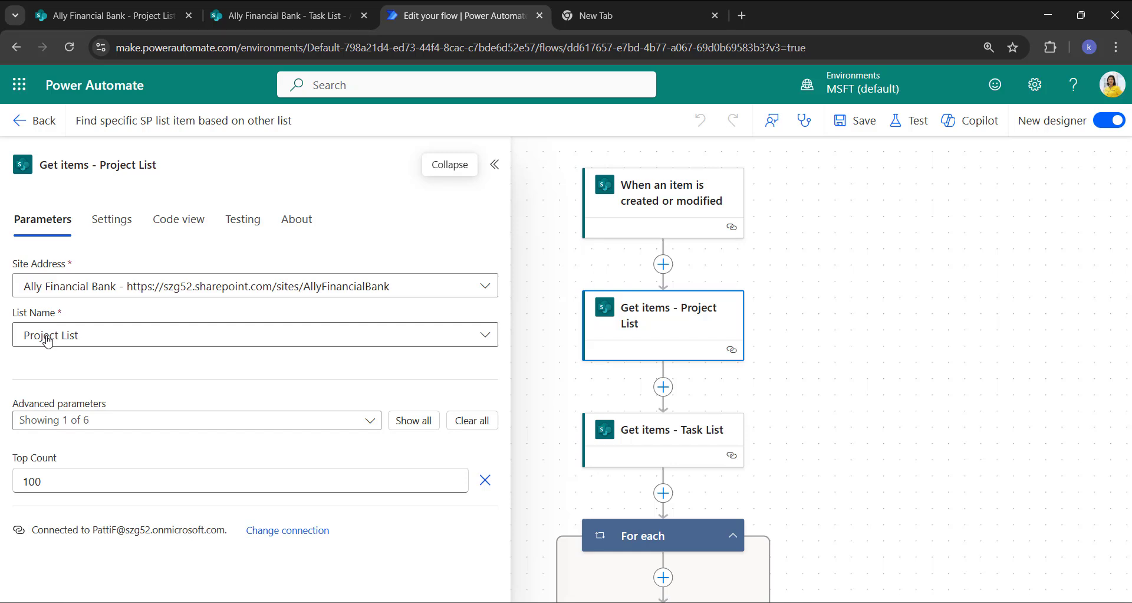
click(660, 450)
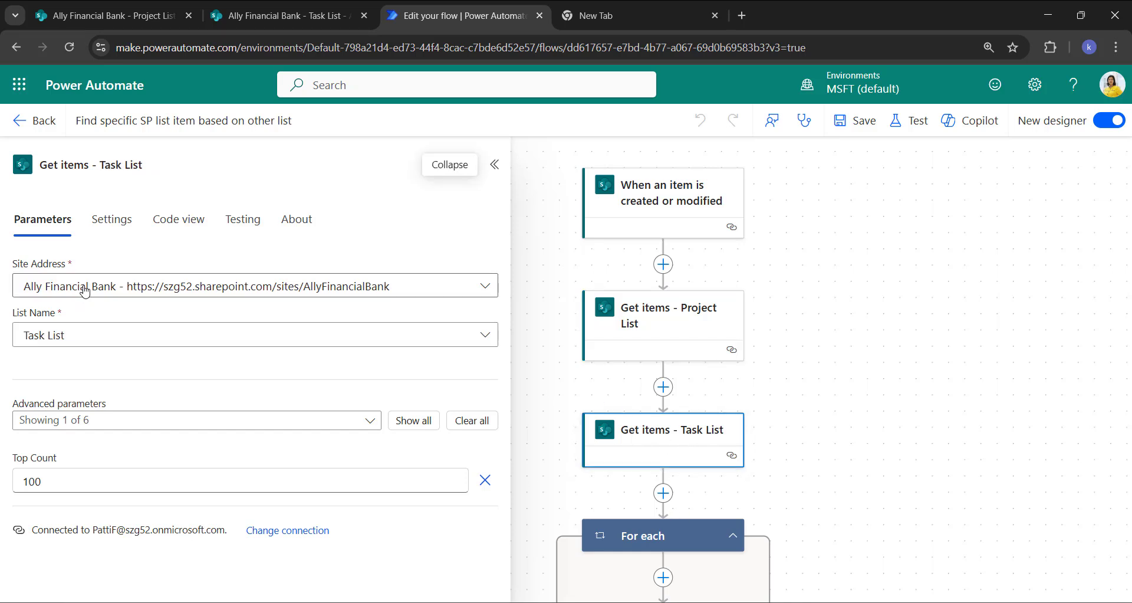
Step: Expand the nested For each 1 loop and its Condition, and open the Condition's expression for review
scroll(748, 443, down, 2)
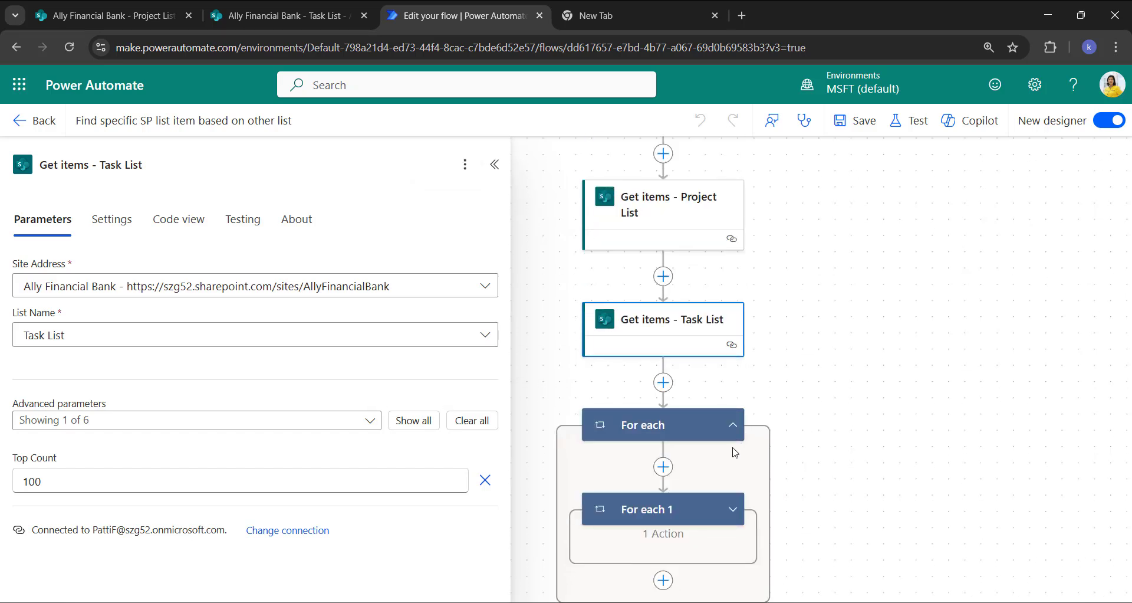
click(736, 508)
scroll(781, 450, down, 2)
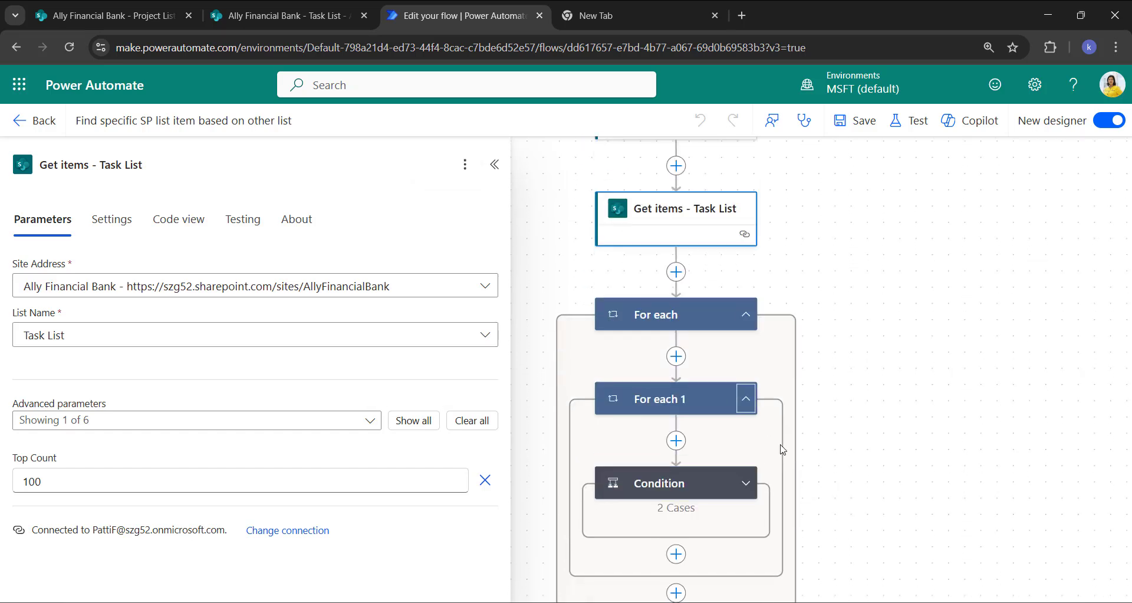
click(744, 313)
click(746, 314)
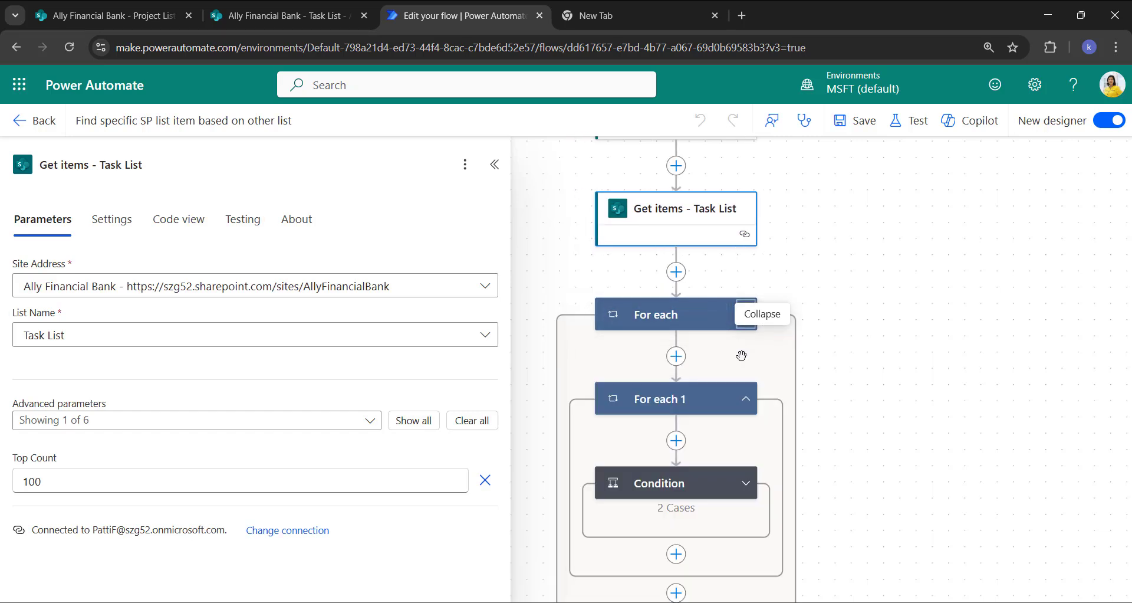
click(746, 489)
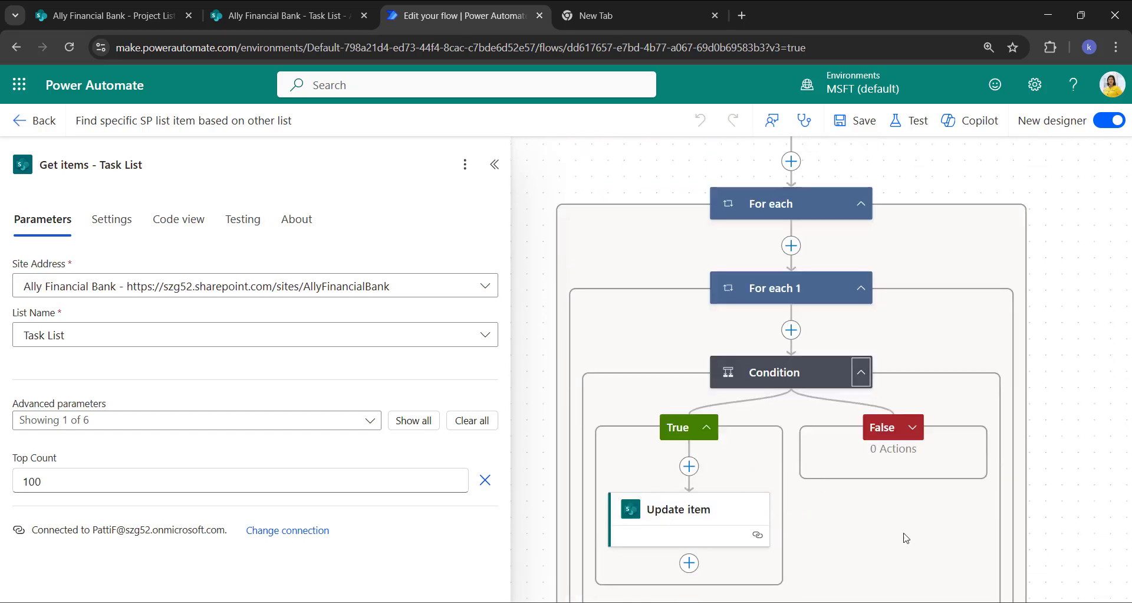
click(713, 334)
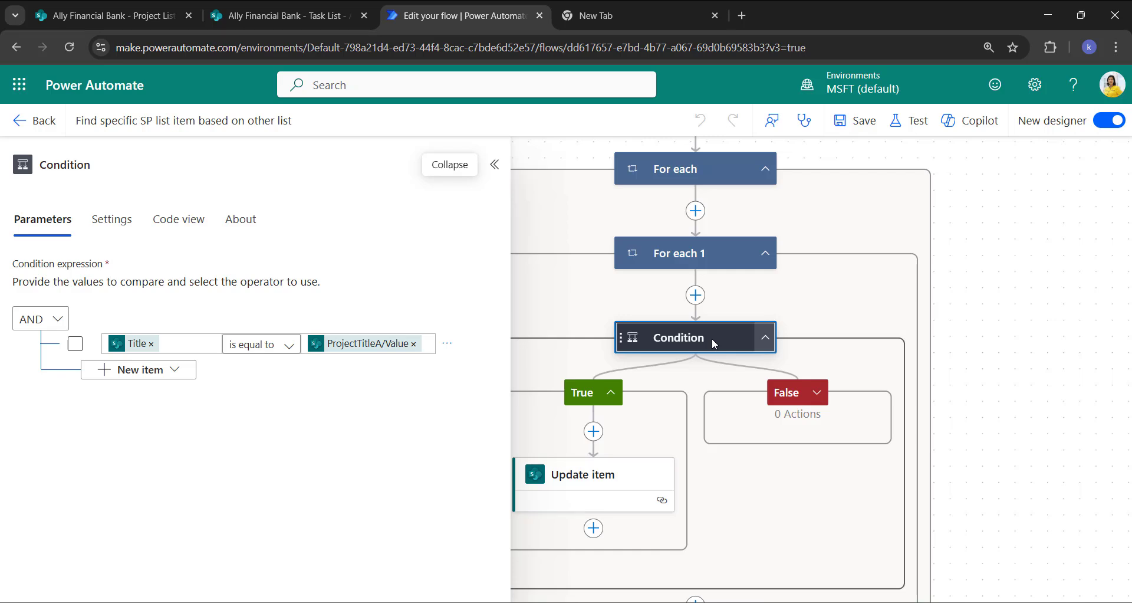
Step: Check the Project Title columns in the SharePoint Project List and Task List against the two values compared in the flow's Condition
click(109, 13)
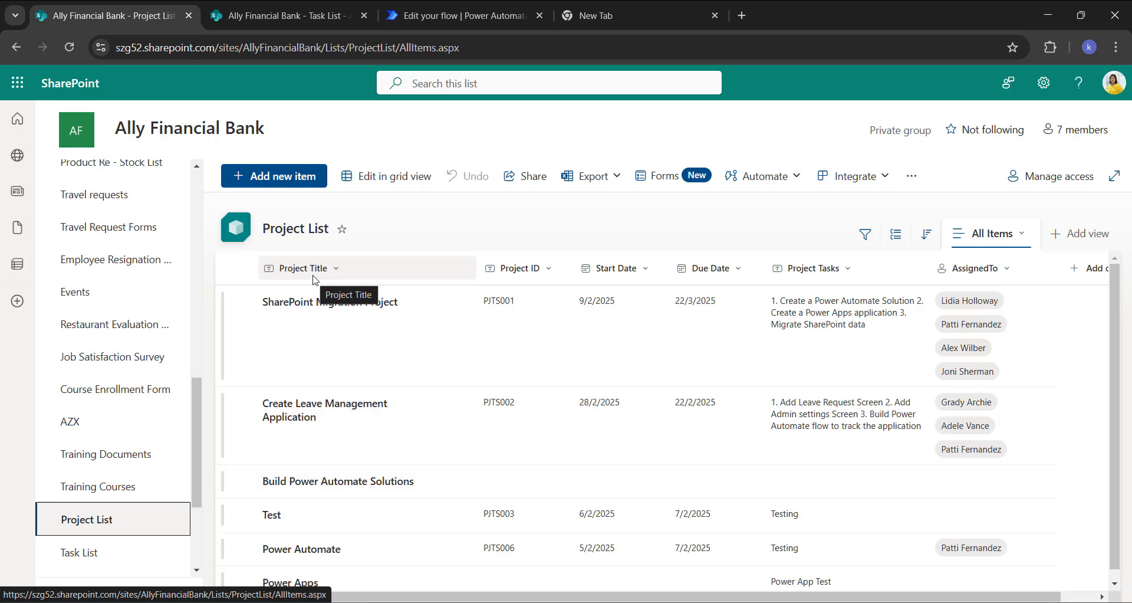
click(257, 13)
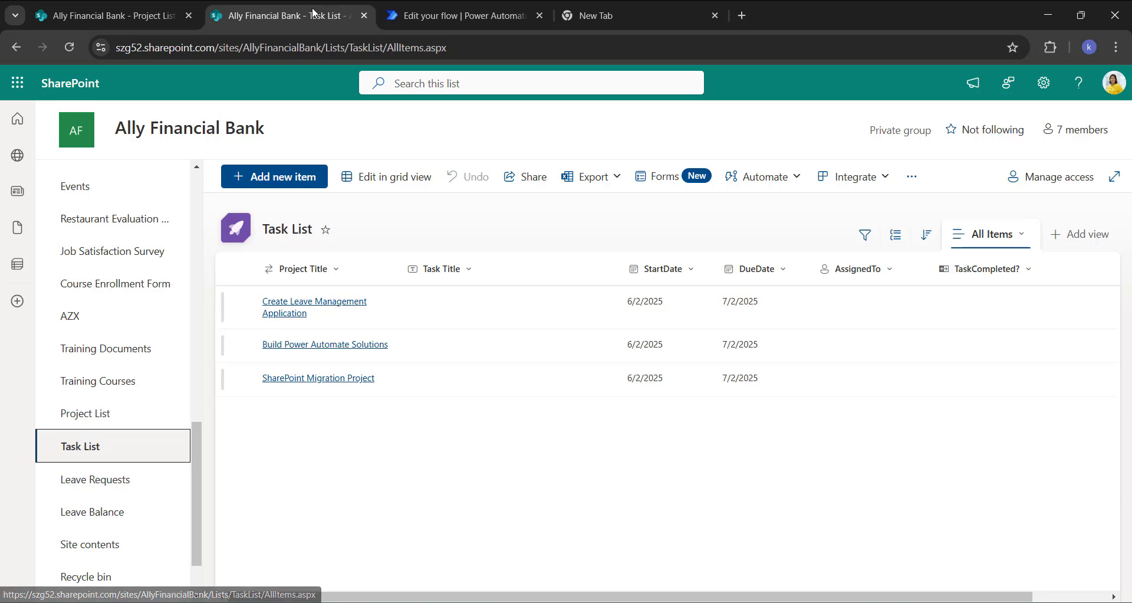
click(396, 16)
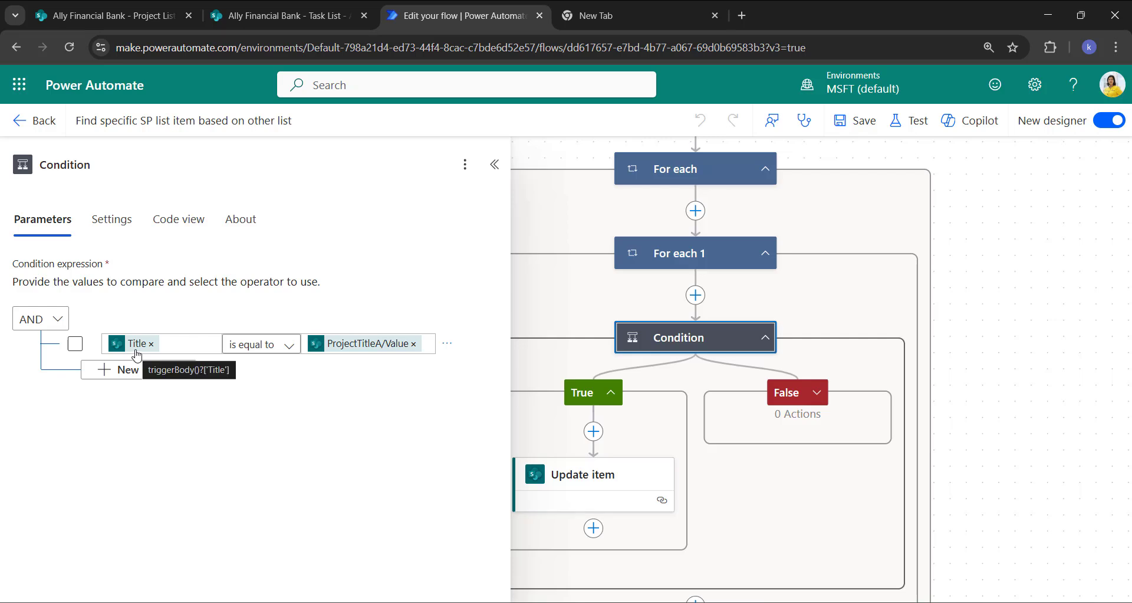
click(132, 18)
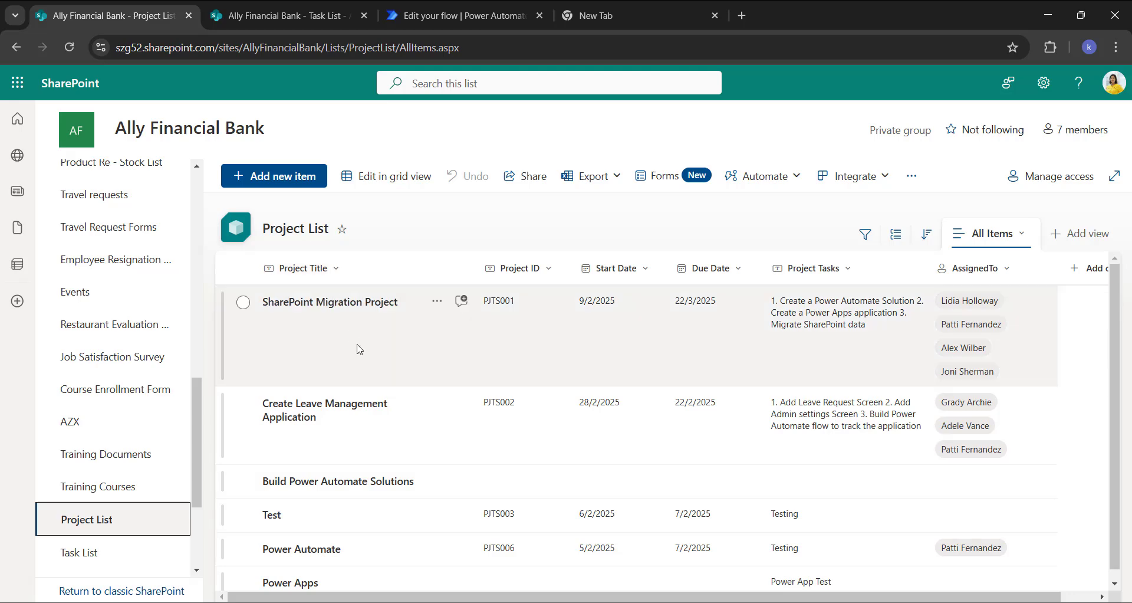
Step: Return to the Power Automate flow and review the Update item action's Id, Title, StartDate and DueDate mappings for the Task List
click(457, 16)
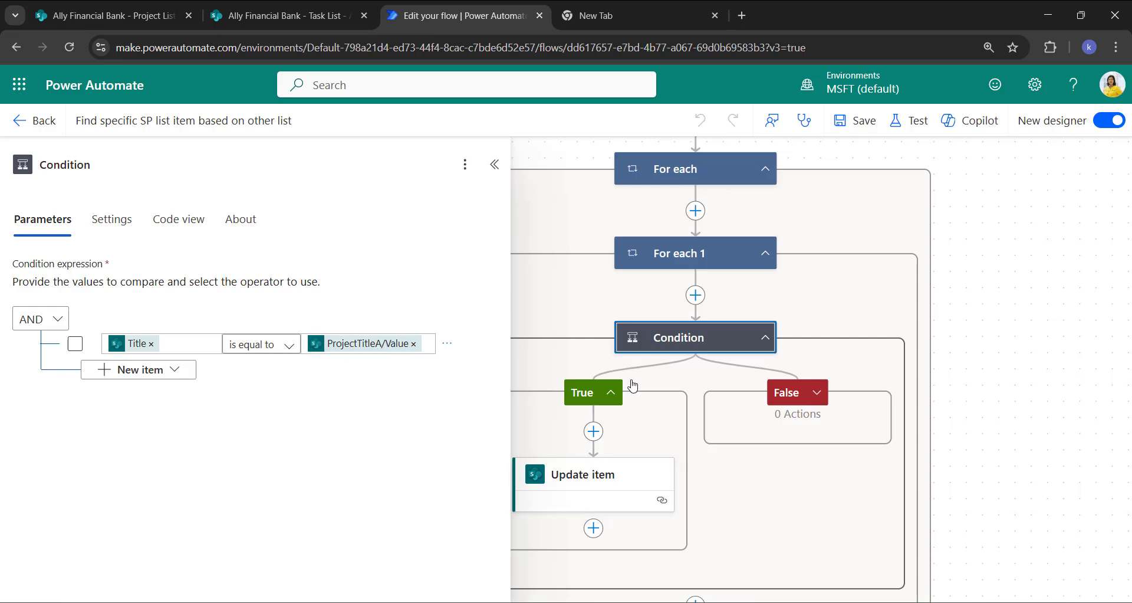
click(601, 491)
scroll(83, 342, down, 2)
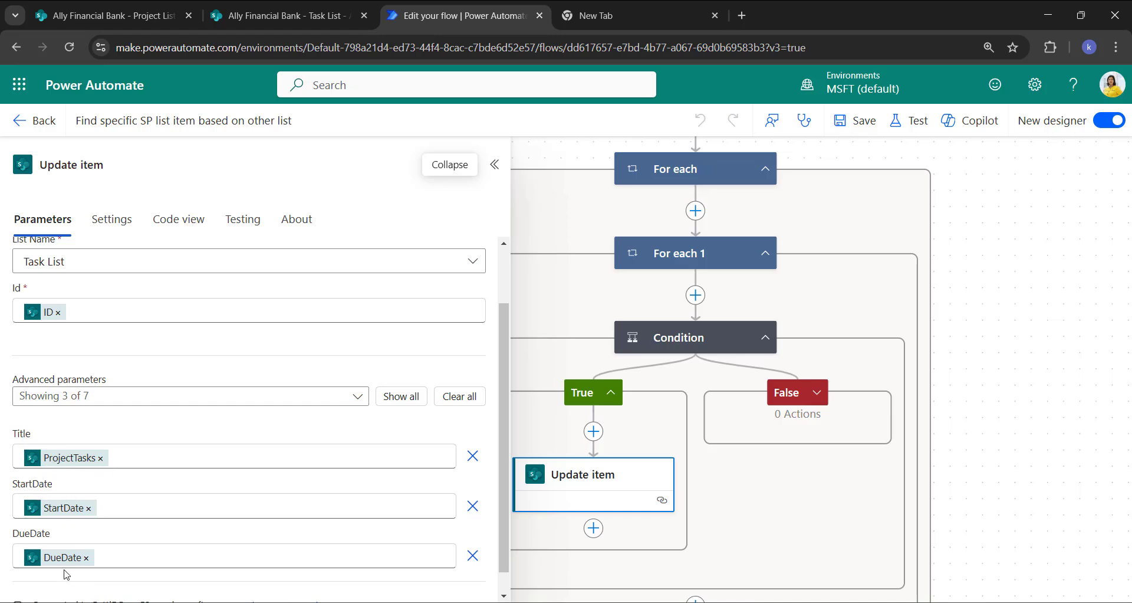
Step: Save the flow and start a manual test run
click(855, 121)
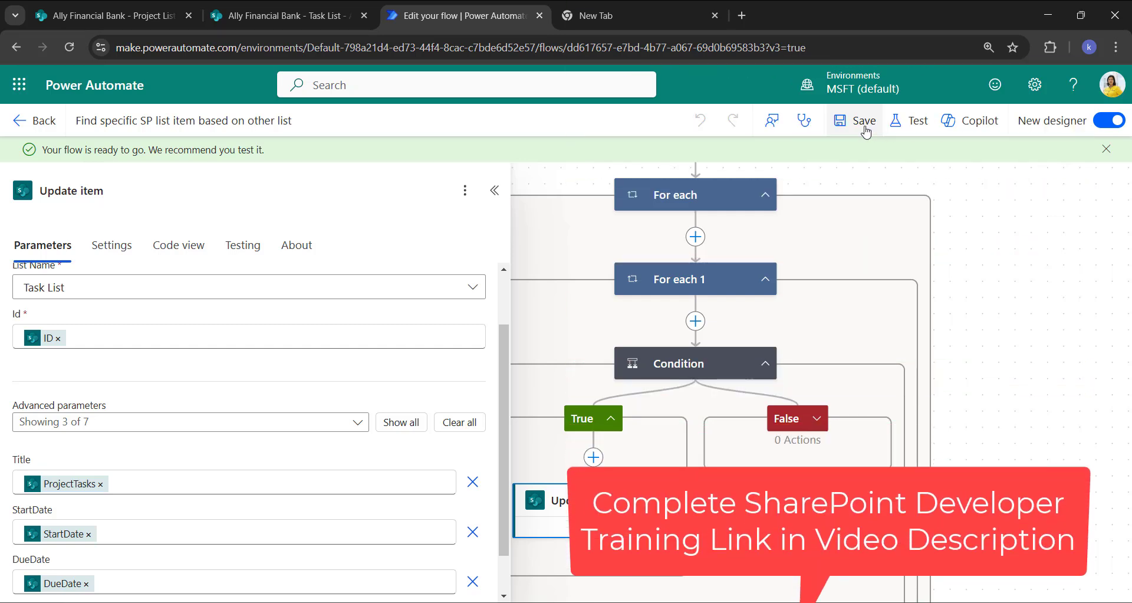
click(898, 125)
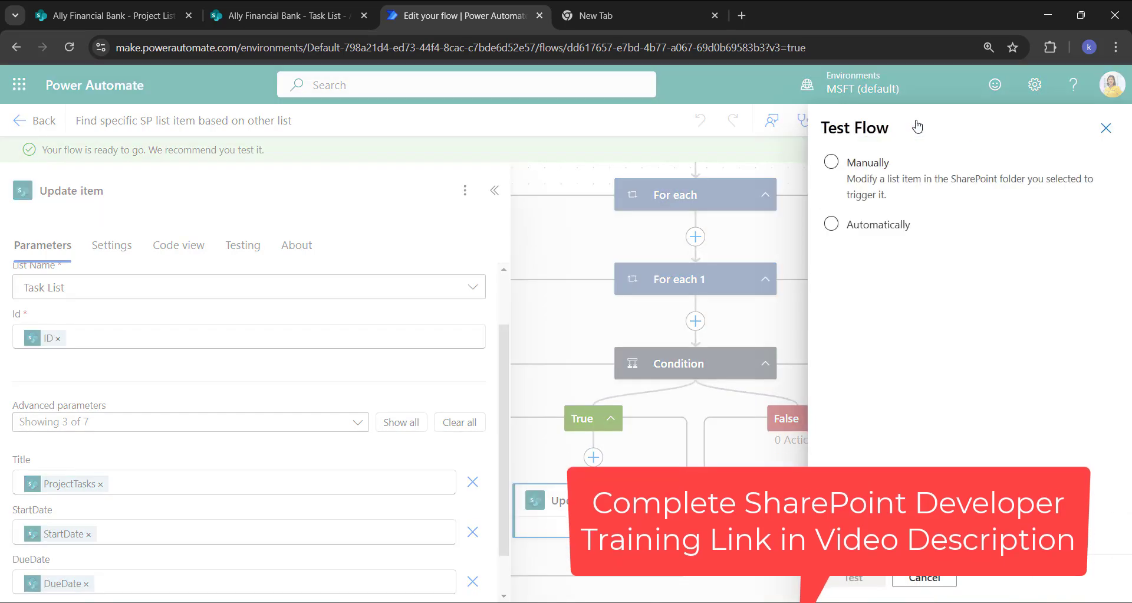
click(831, 161)
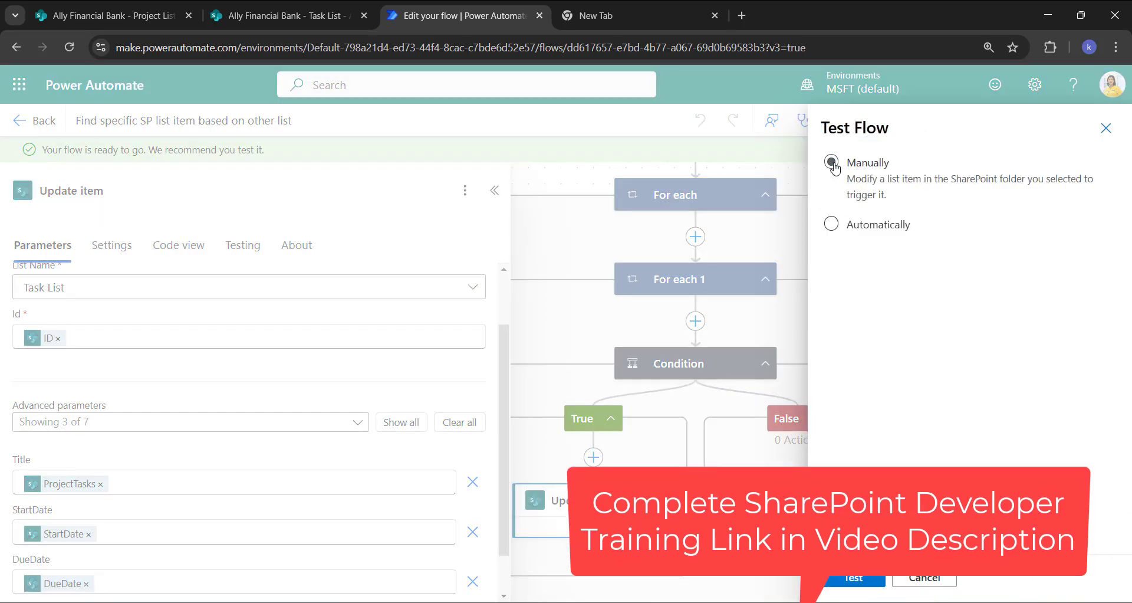
click(851, 578)
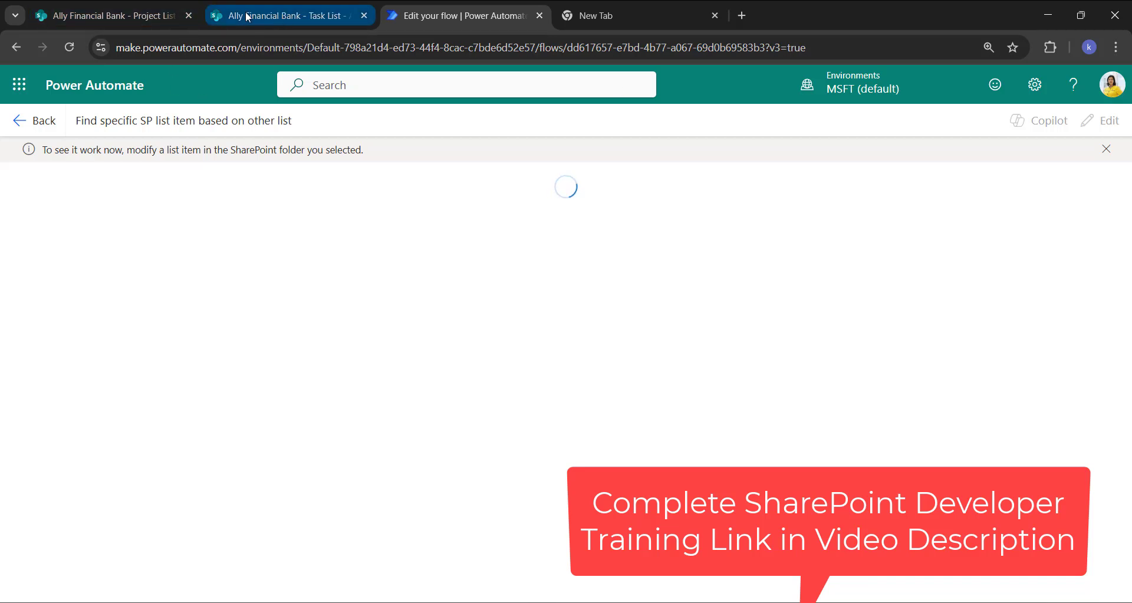
Step: Switch to the SharePoint Project List, edit it in grid view and set Create Leave Management Application's Start Date to 2/3/2025
click(142, 17)
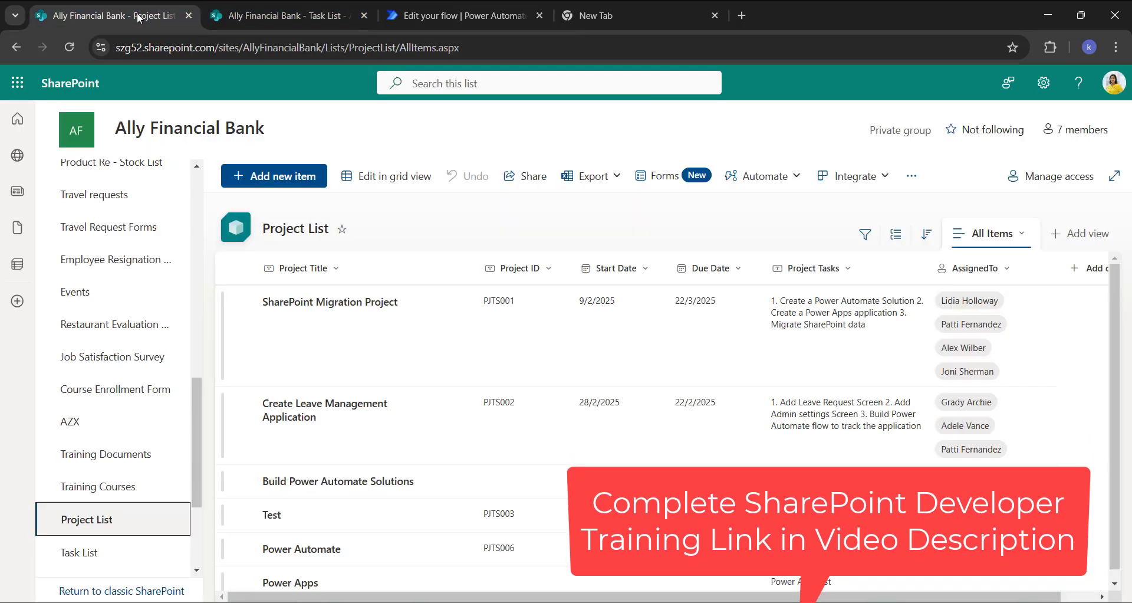
click(382, 176)
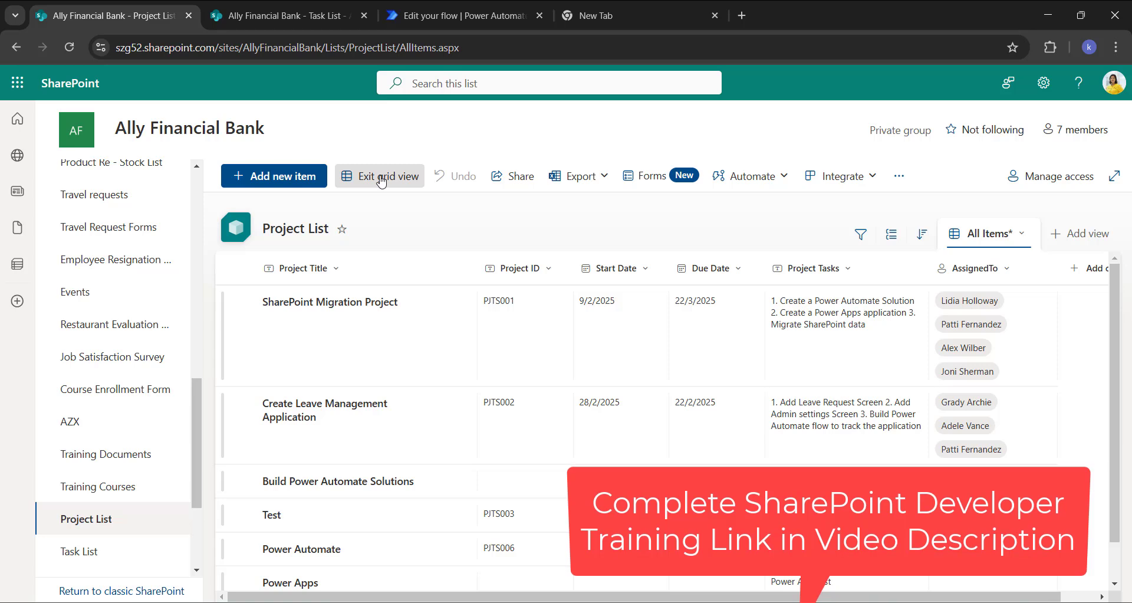
click(838, 425)
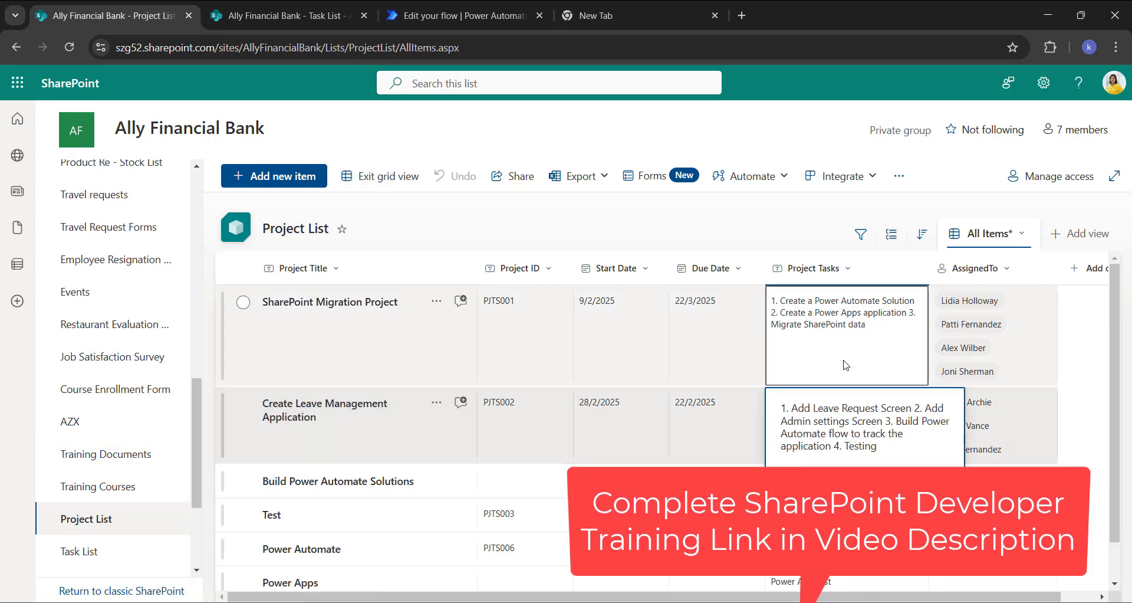
click(336, 420)
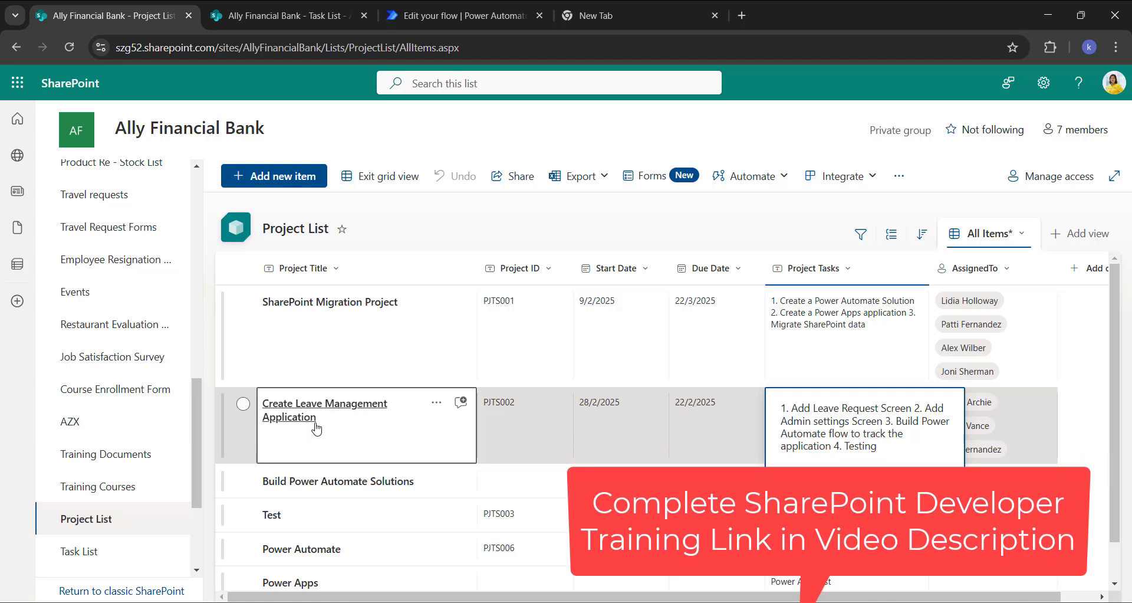
click(631, 414)
key(Delete)
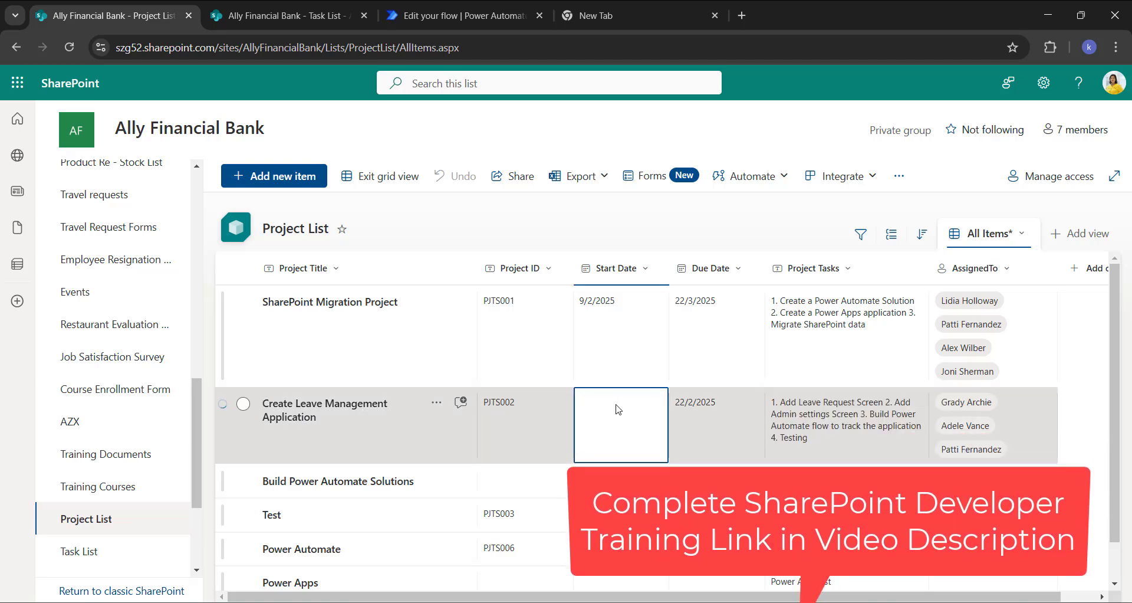
click(617, 422)
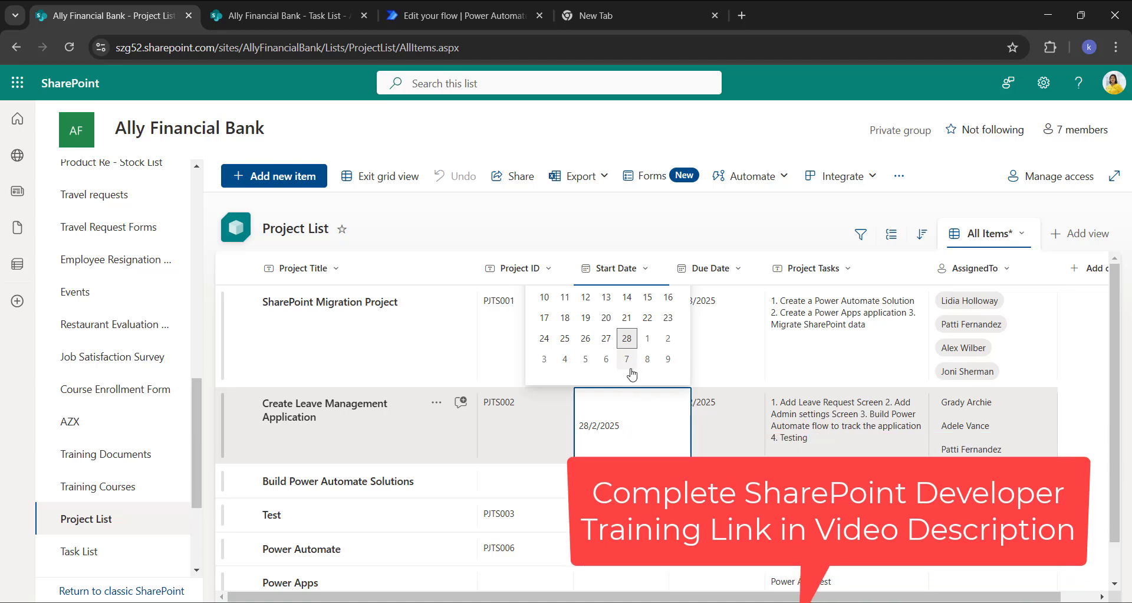
click(669, 340)
Step: Set the Due Date of Create Leave Management Application to 5/3/2025 and exit grid view
click(709, 415)
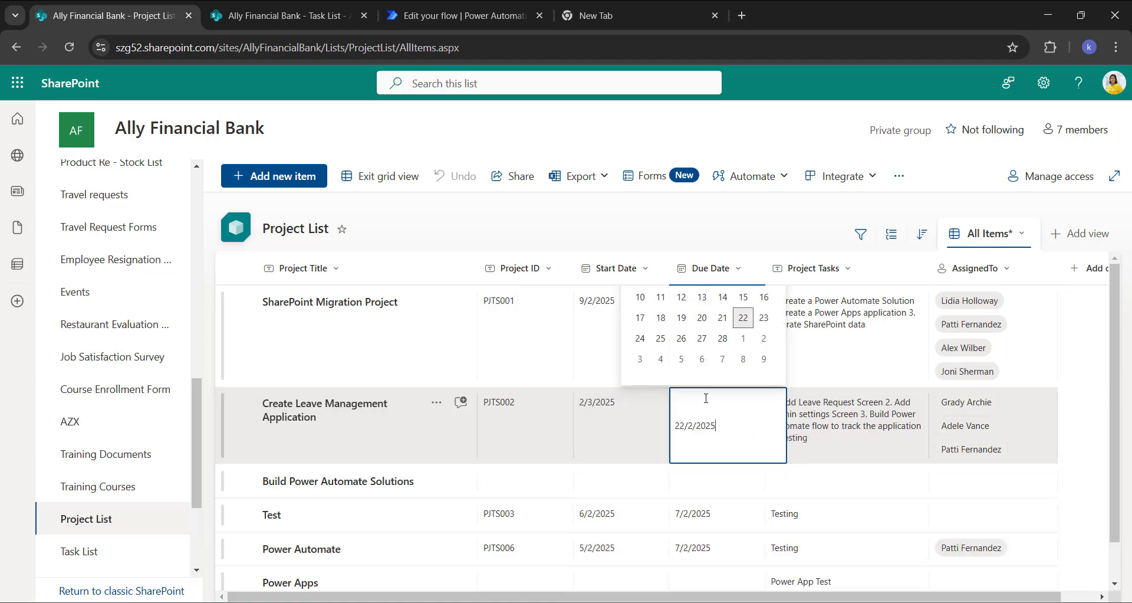
click(680, 359)
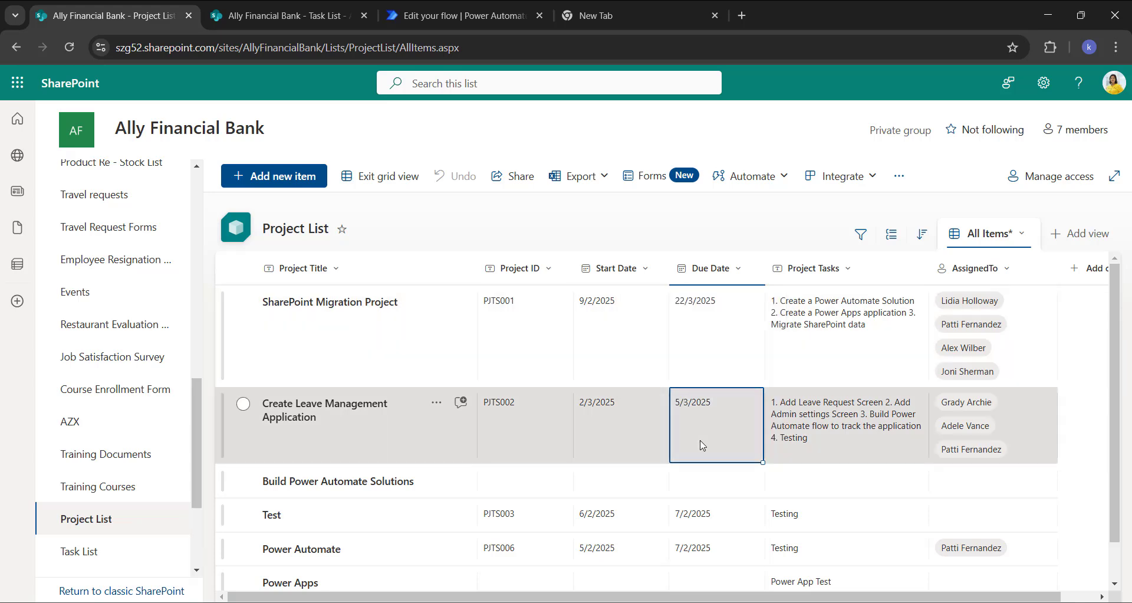
click(509, 427)
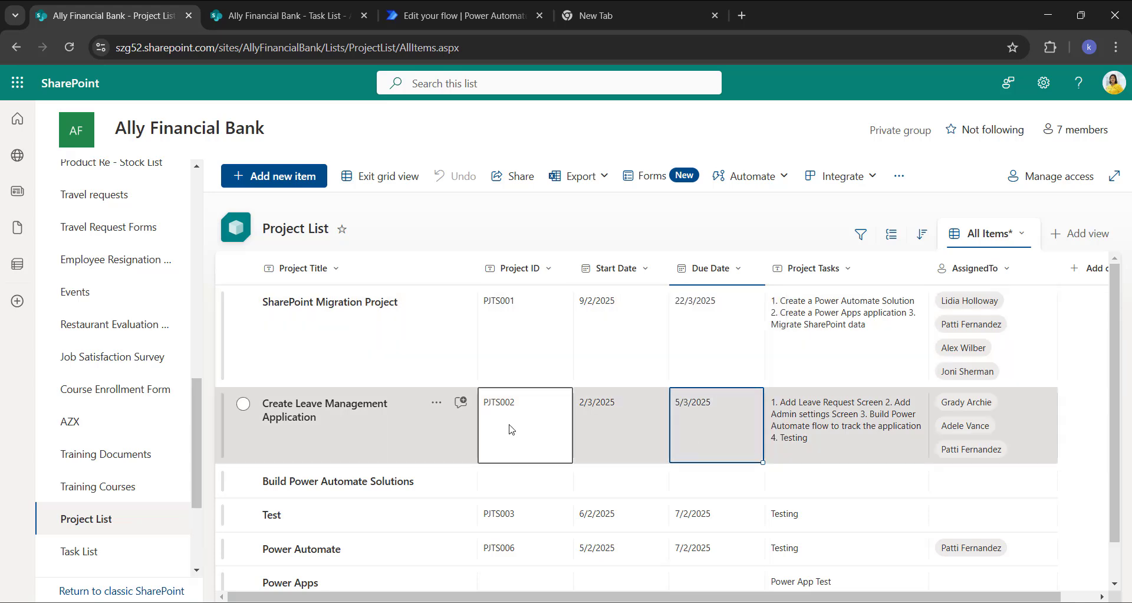
click(859, 431)
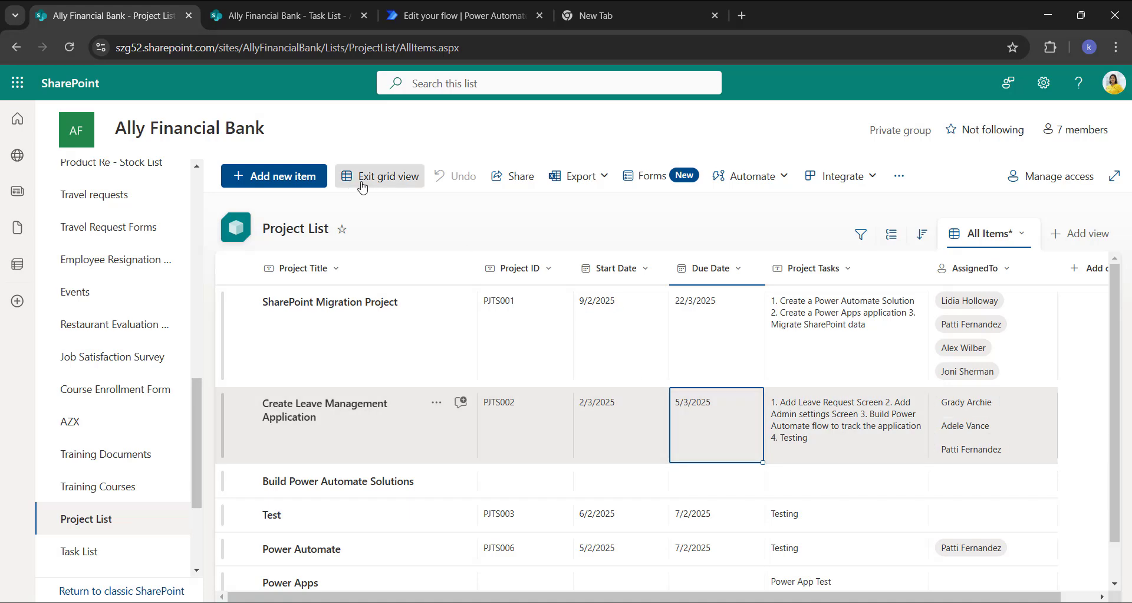
click(392, 184)
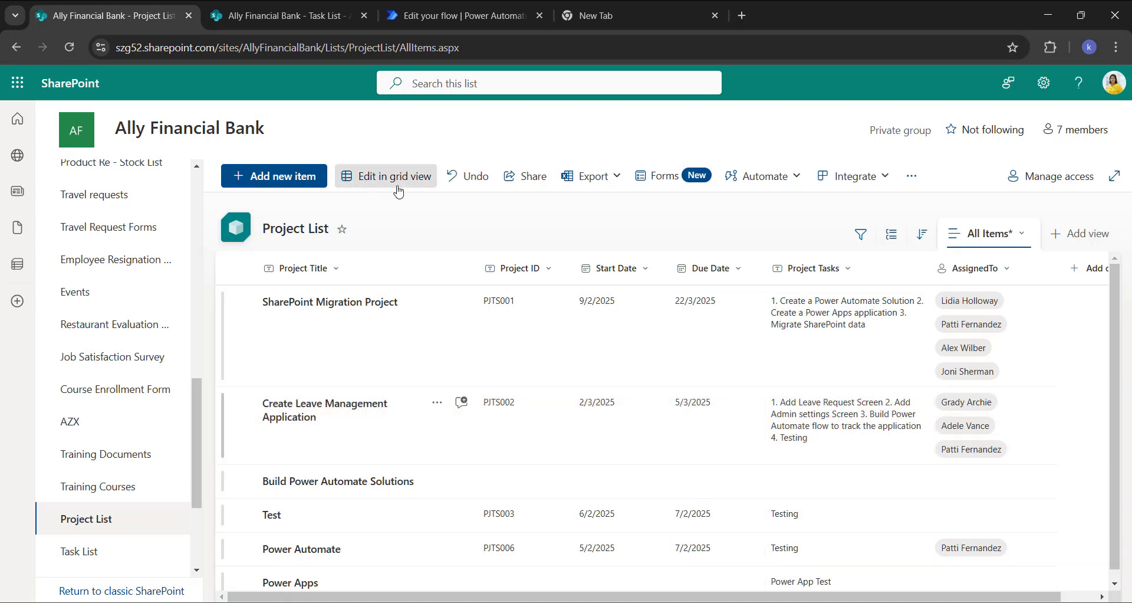
Step: Return to the Power Automate test run and examine the Condition and Update item outcomes across the For each 1 iterations
click(448, 16)
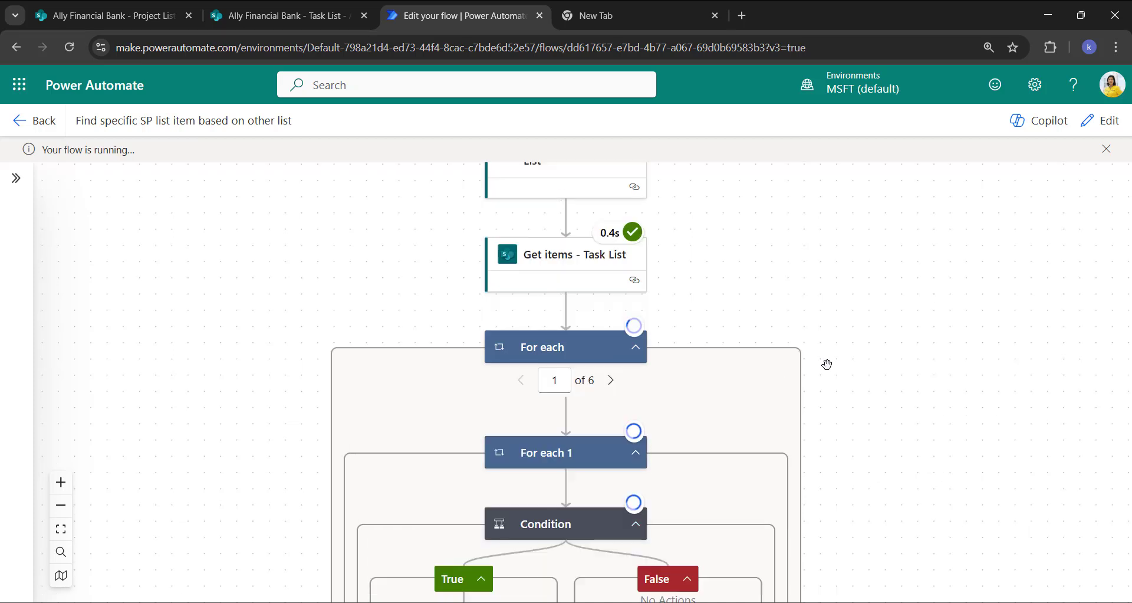
scroll(755, 330, down, 3)
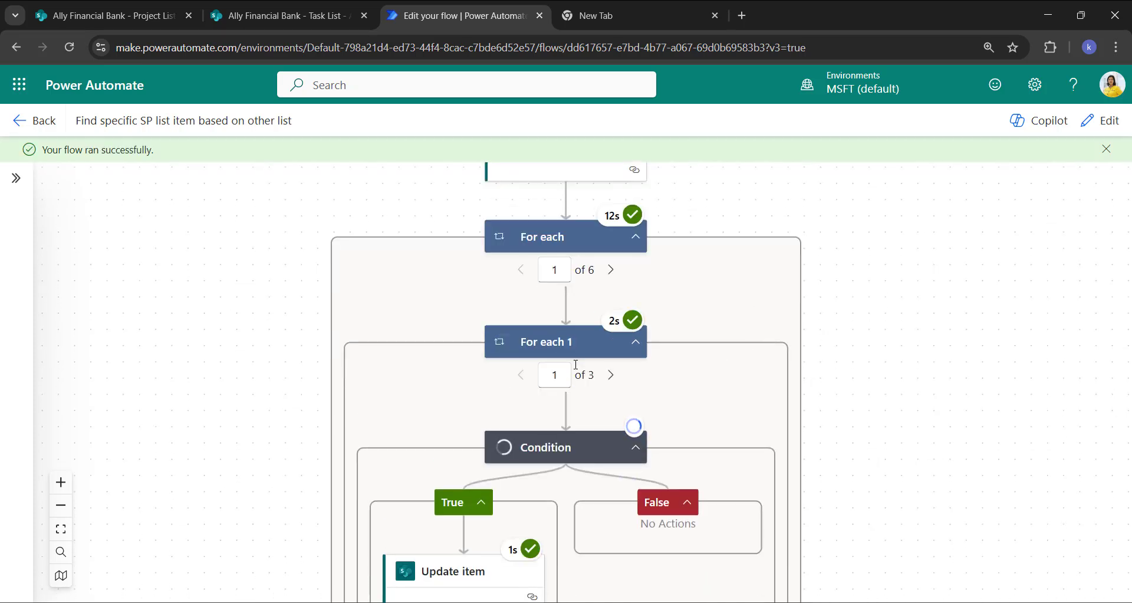
scroll(615, 436, down, 2)
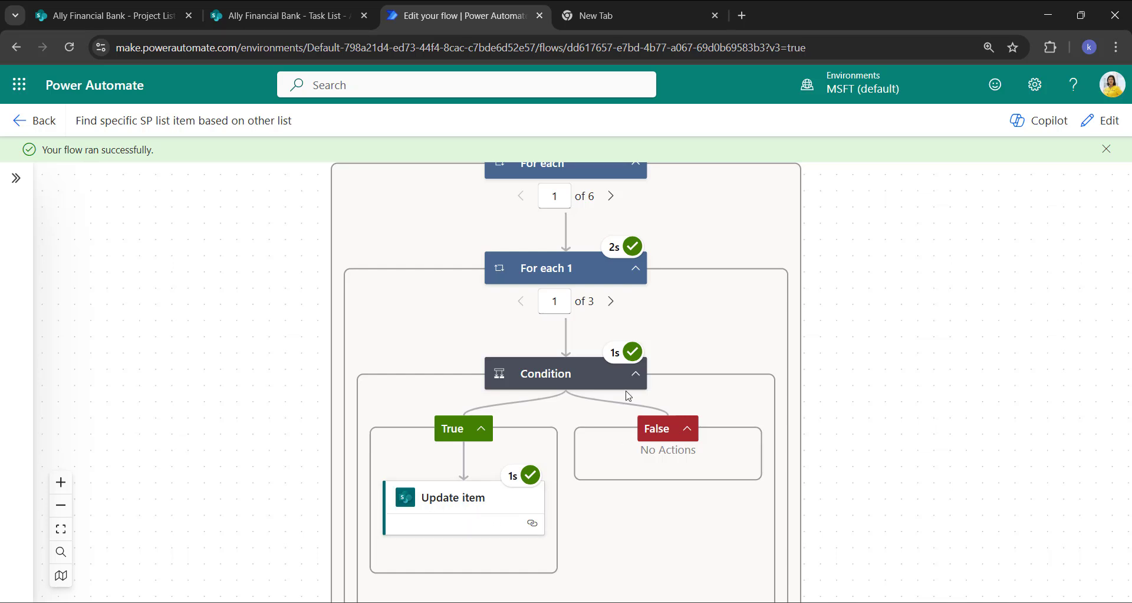
click(610, 303)
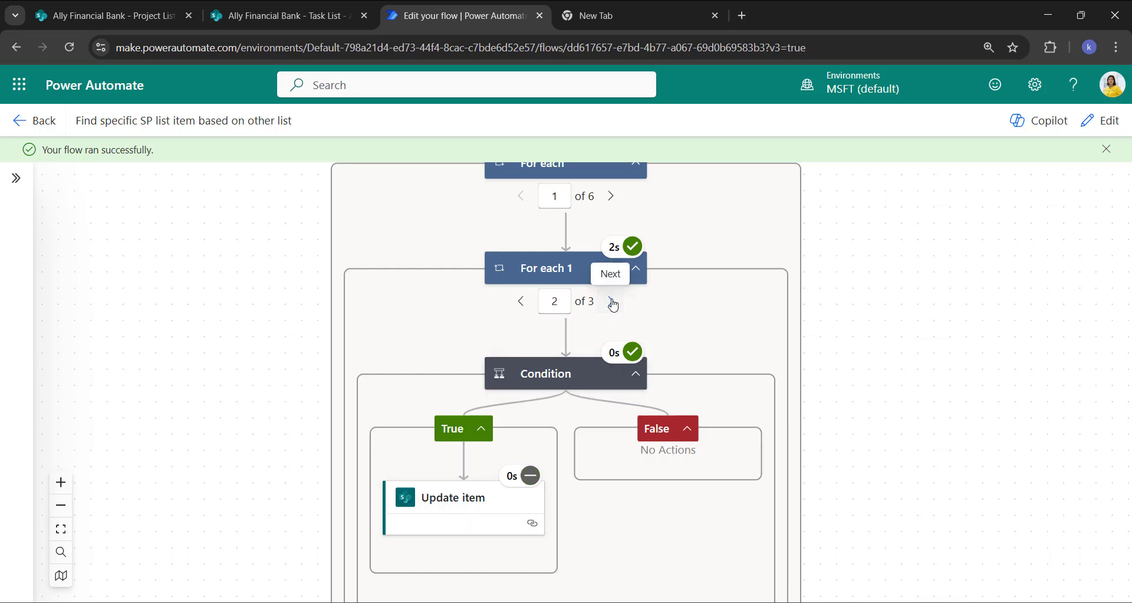
click(612, 304)
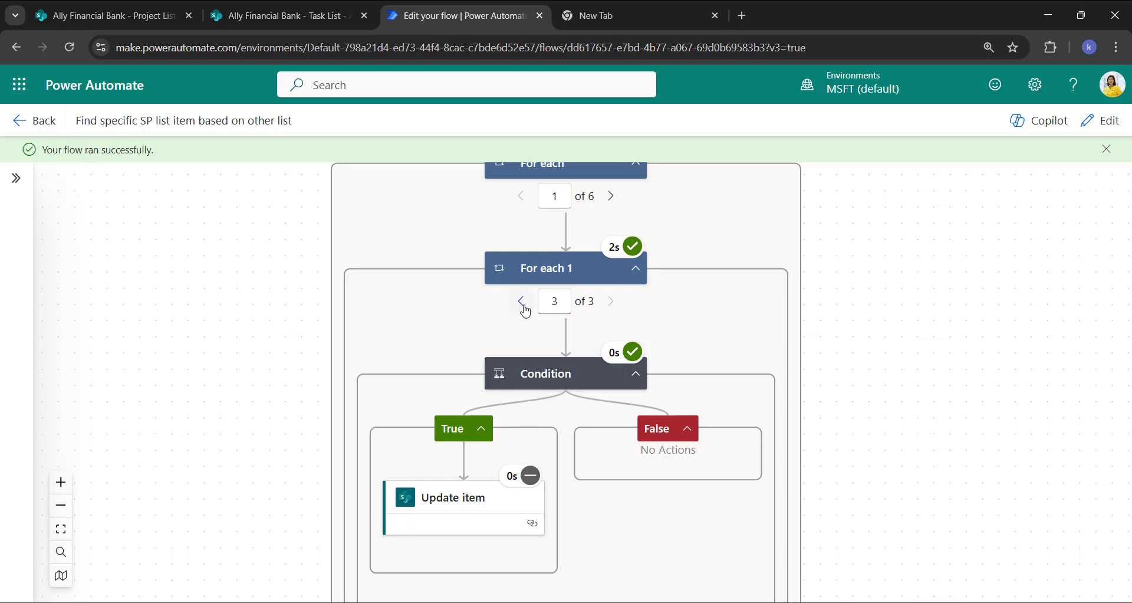
click(522, 302)
click(523, 305)
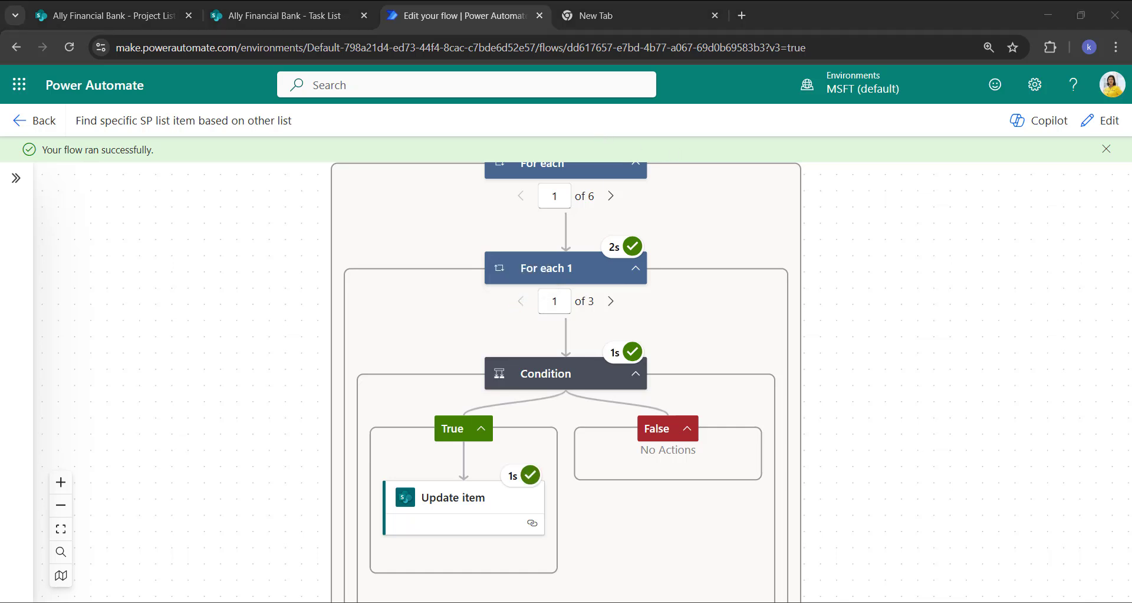
Step: View the Sales Department Team TaskList in SharePoint, and open the Get items action of the Power Automate overdue-items flow for review
click(293, 15)
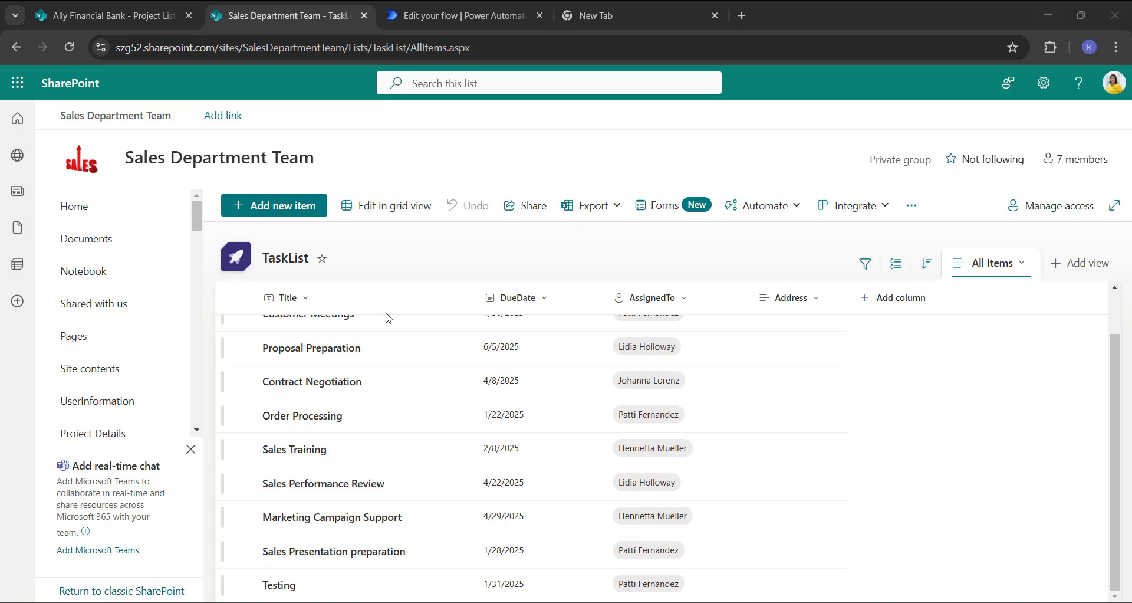
scroll(280, 308, up, 1)
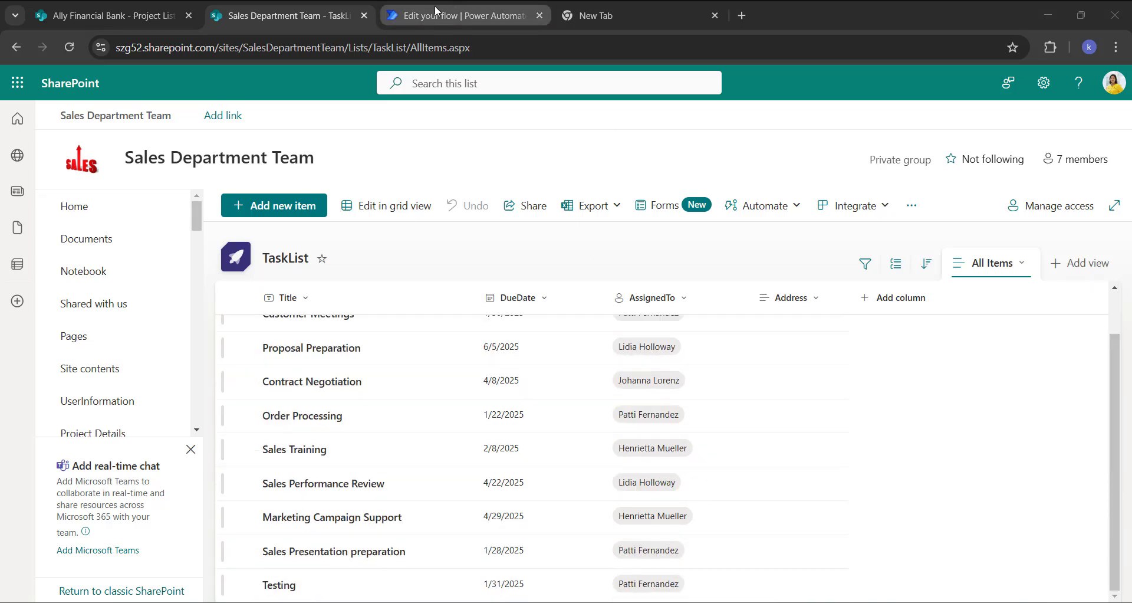
click(449, 16)
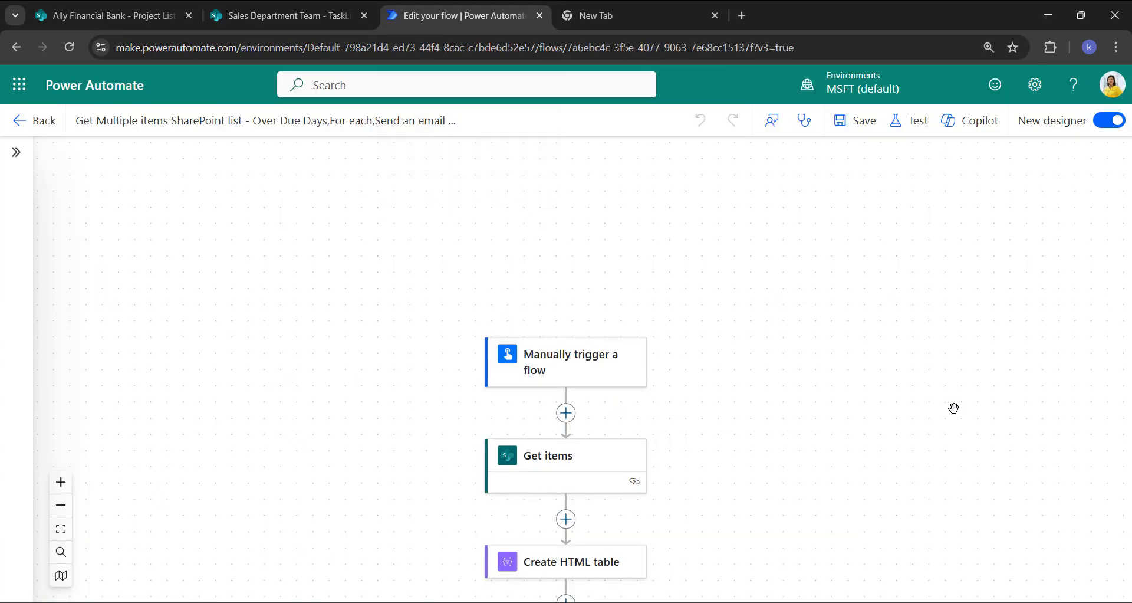
scroll(832, 362, down, 3)
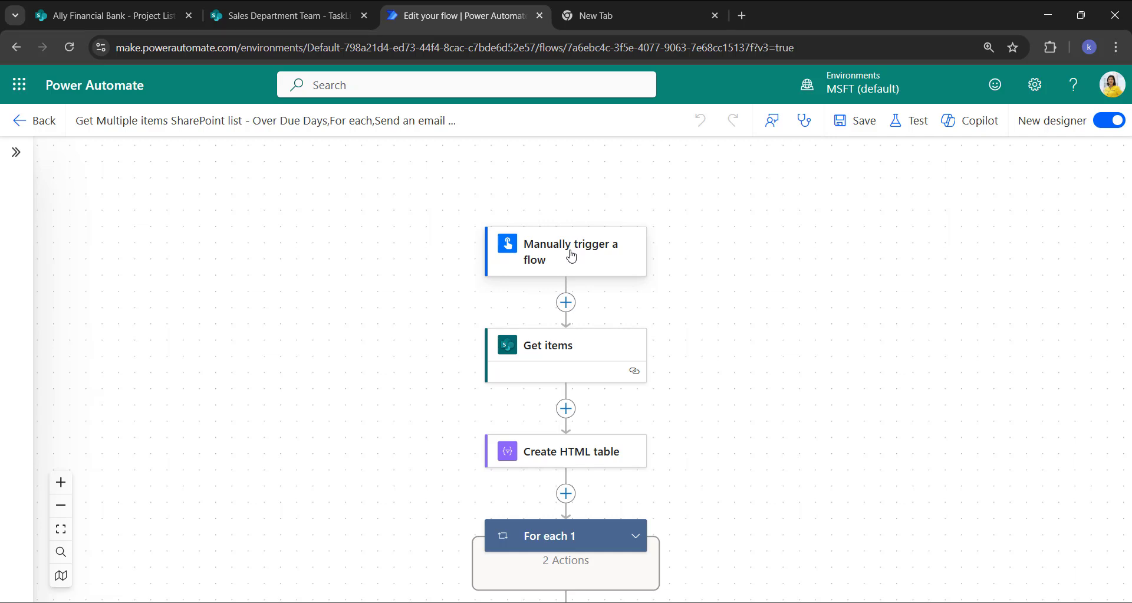
scroll(571, 256, down, 1)
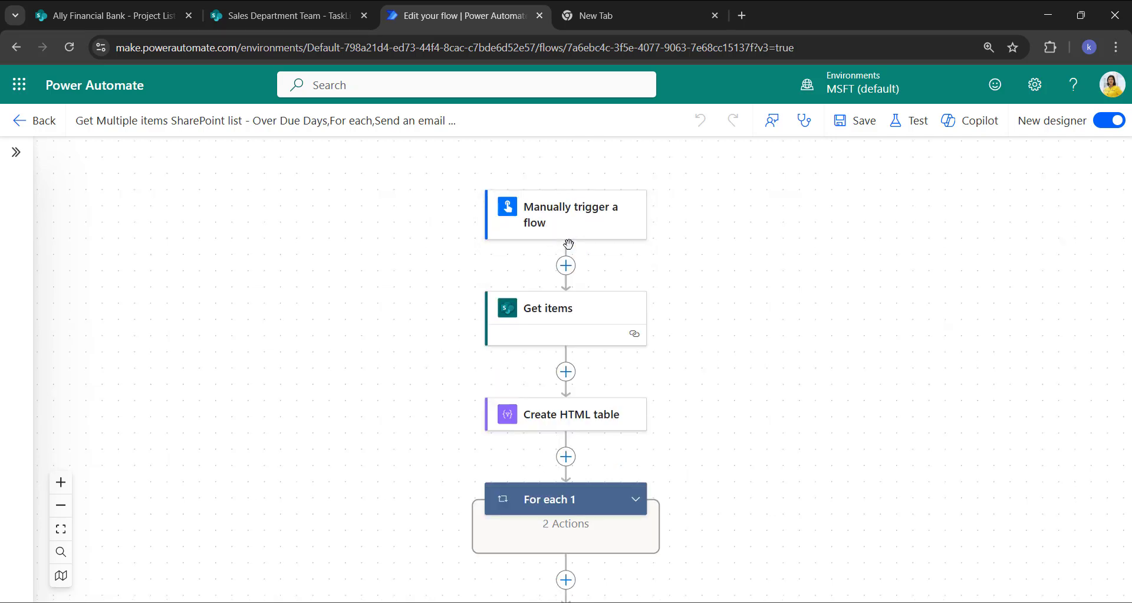
click(553, 330)
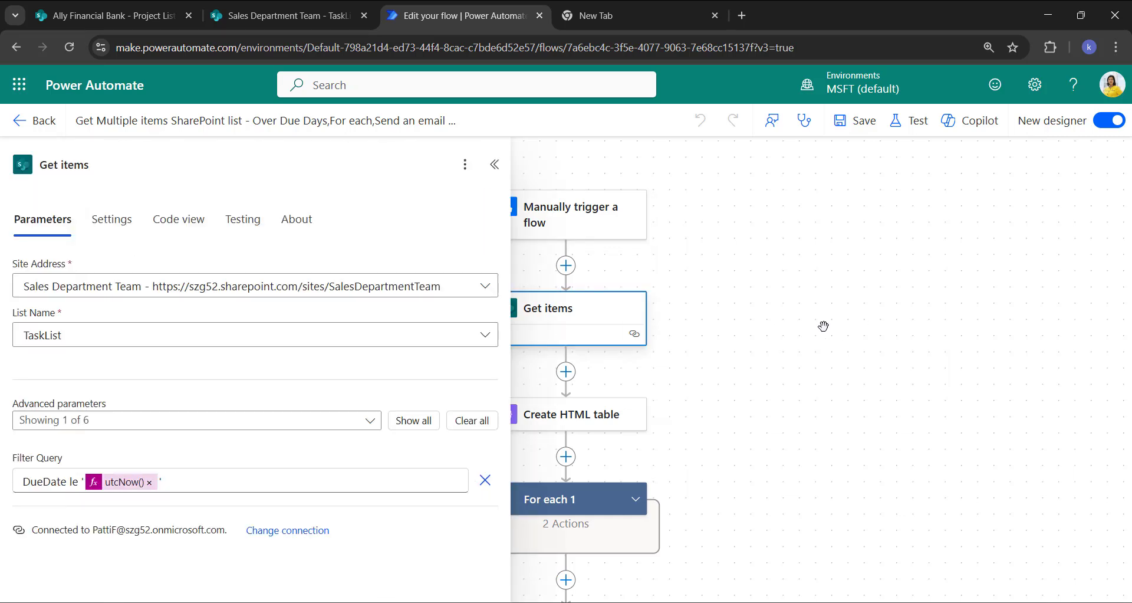
drag(824, 326, 903, 297)
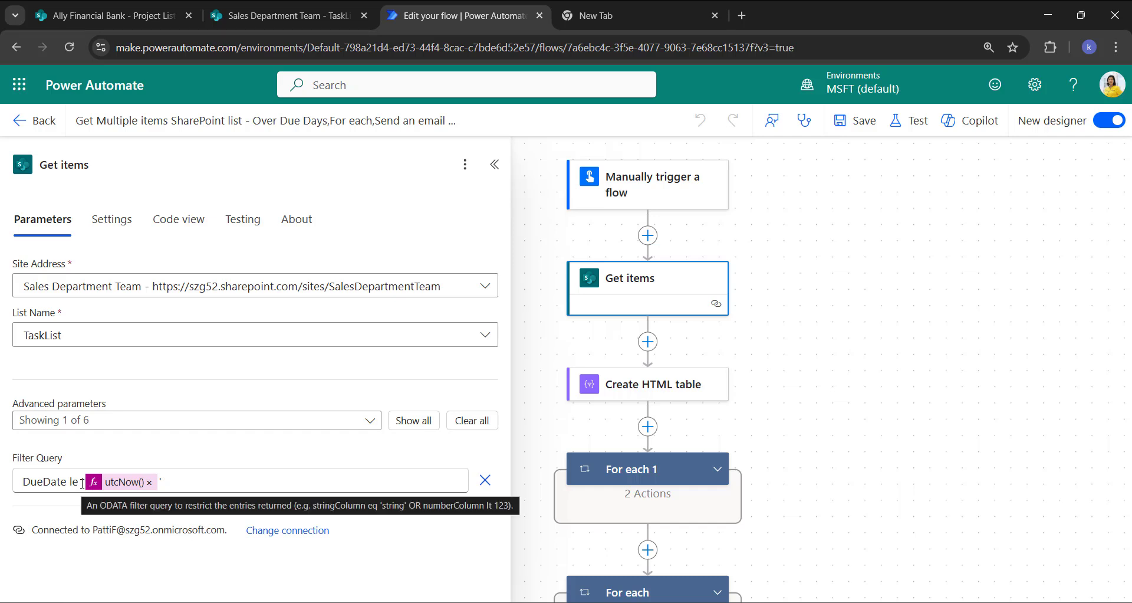
Step: Clear the Filter Query of the Get items action
click(170, 480)
key(ctrl+a)
key(BackSpace)
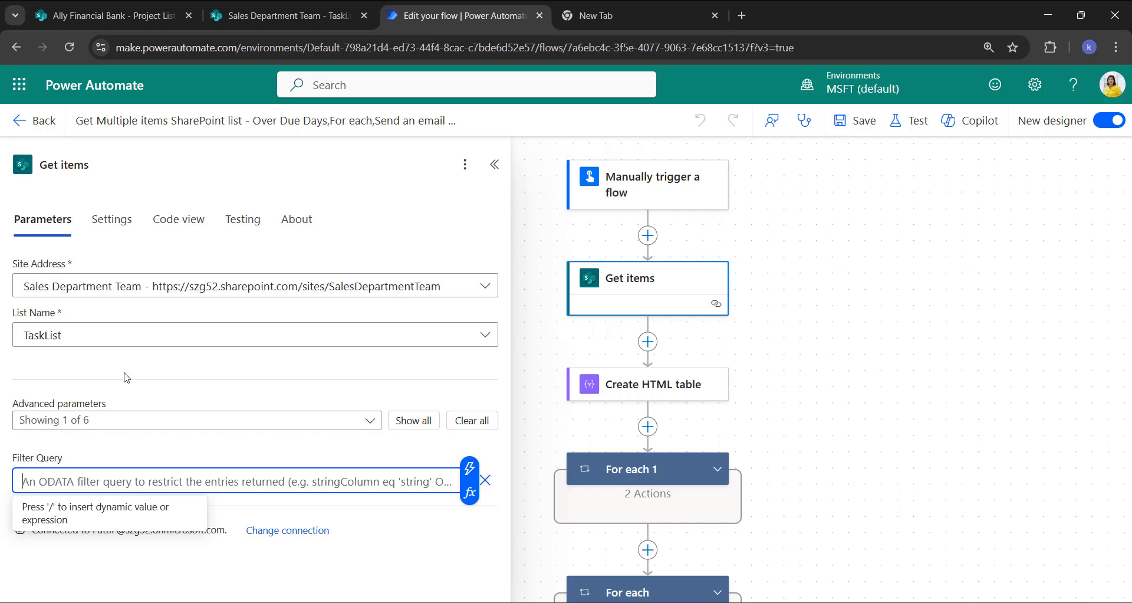
Step: Sort the SharePoint TaskList by DueDate from older to newer and copy the DueDate field name from the page address
click(282, 16)
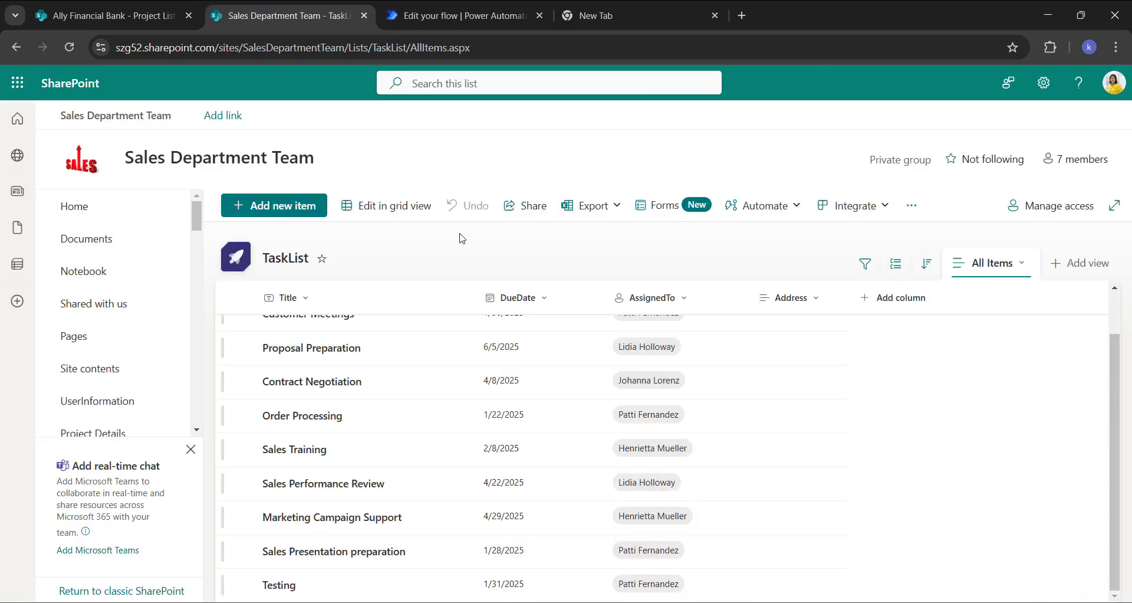
click(538, 300)
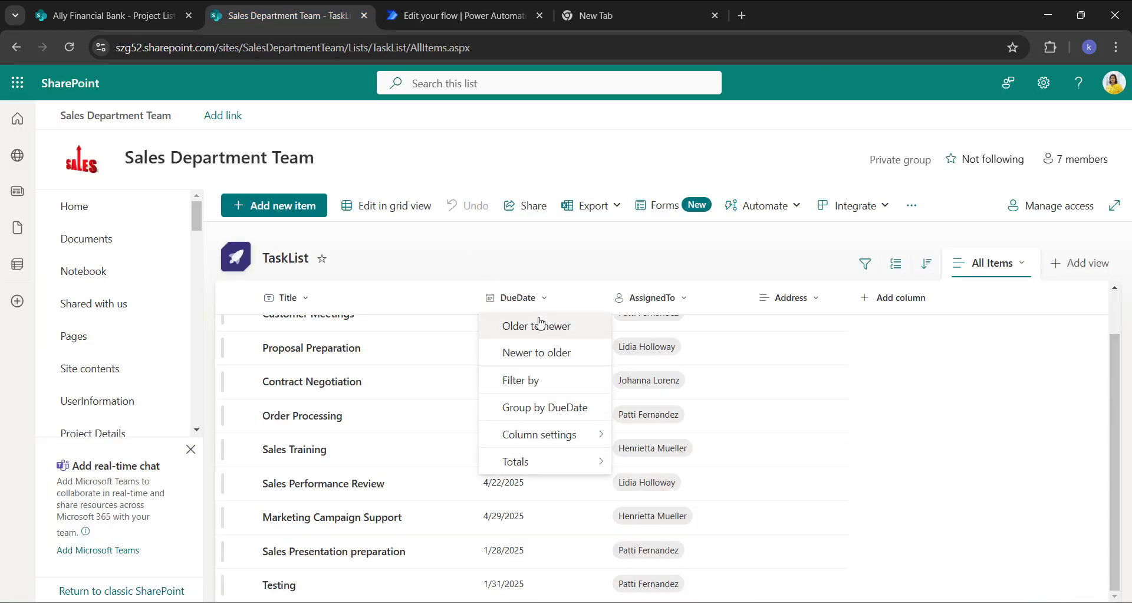
click(539, 326)
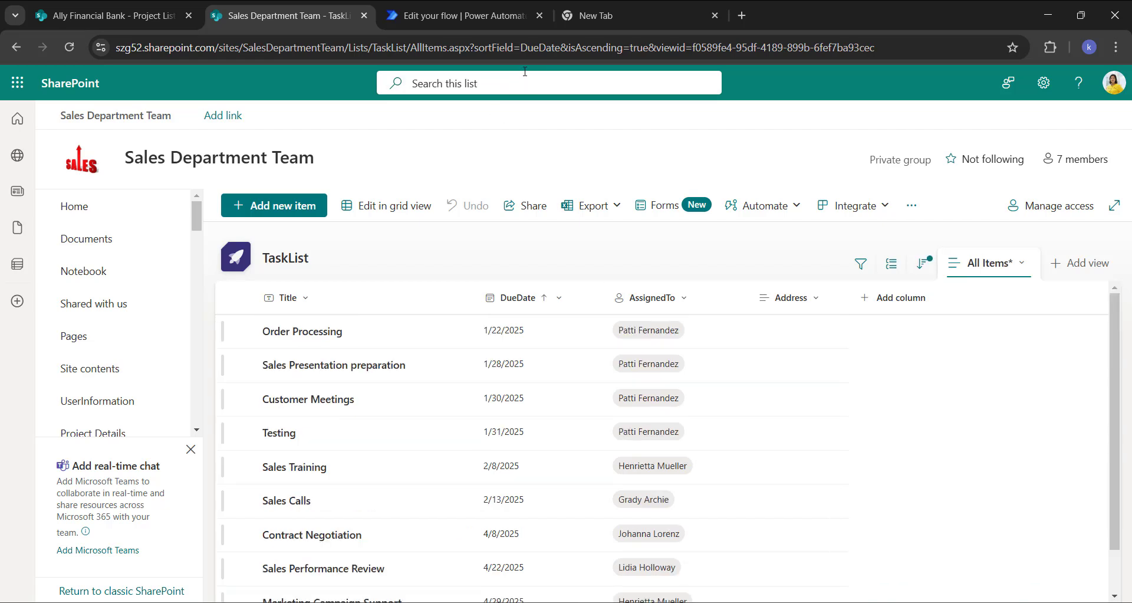
drag(521, 47, 562, 45)
key(ctrl+c)
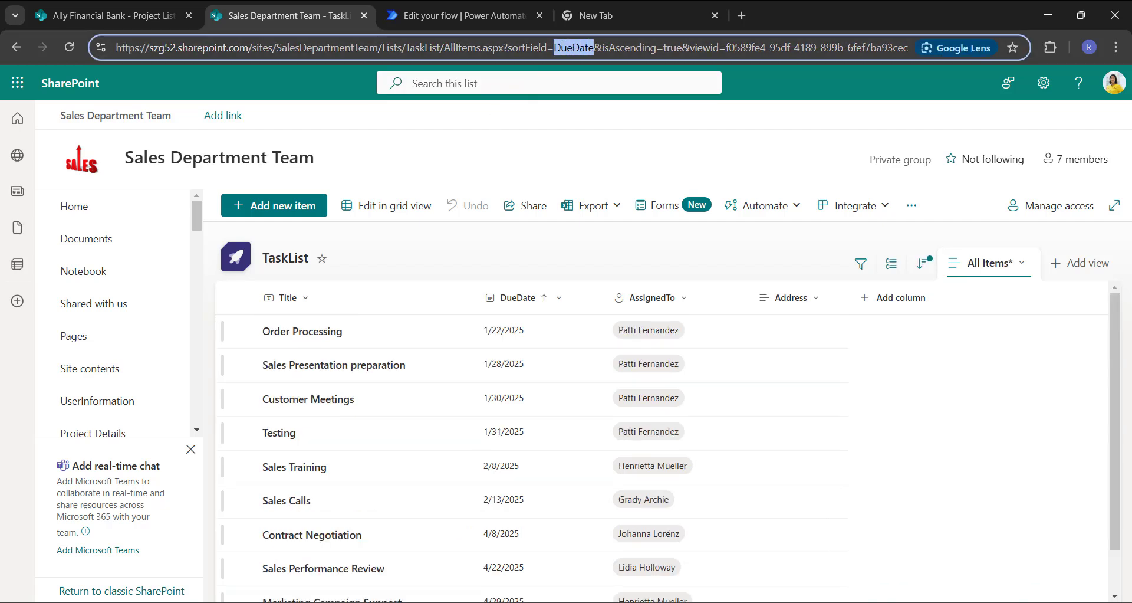
Step: Back in Power Automate, set the Get items Filter Query to DueDate le 'utcNow()', inserting utcNow() as an expression
click(478, 17)
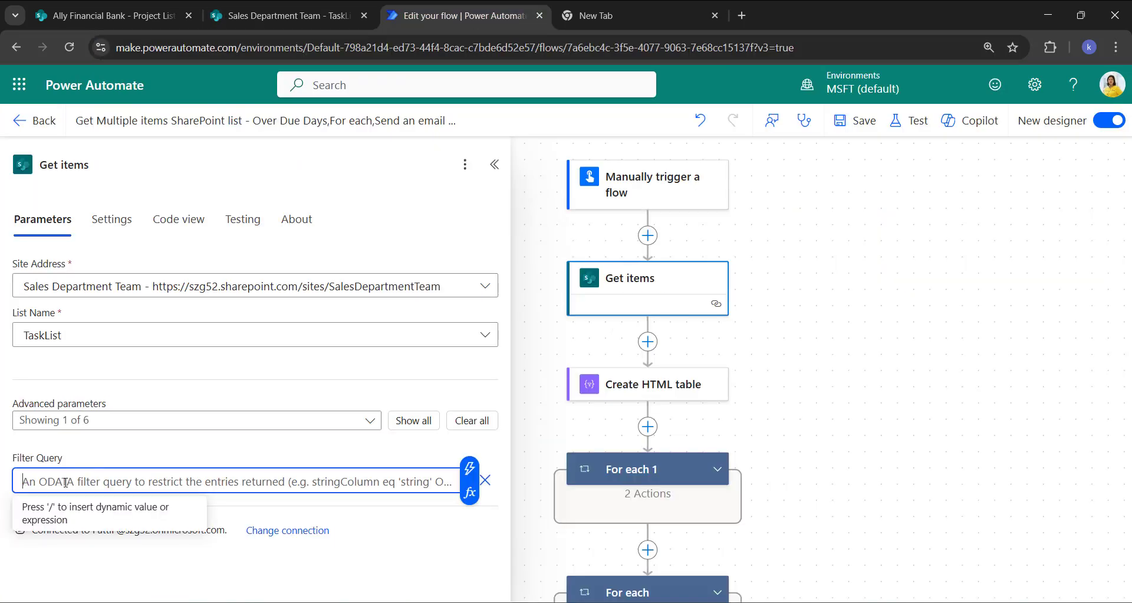
key(ctrl+v)
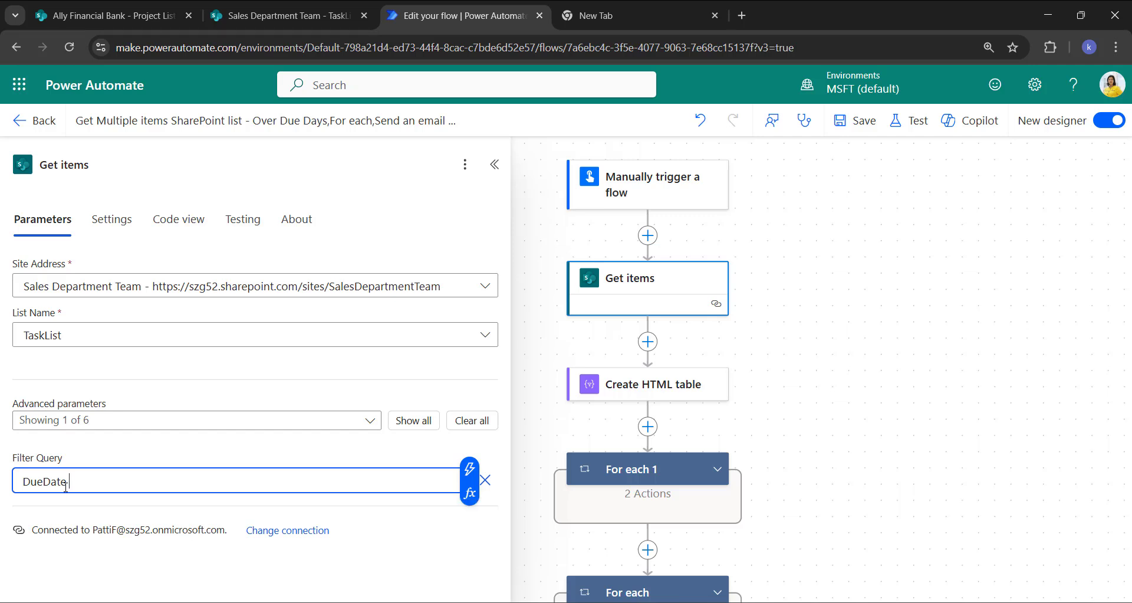
text(le ')
click(469, 493)
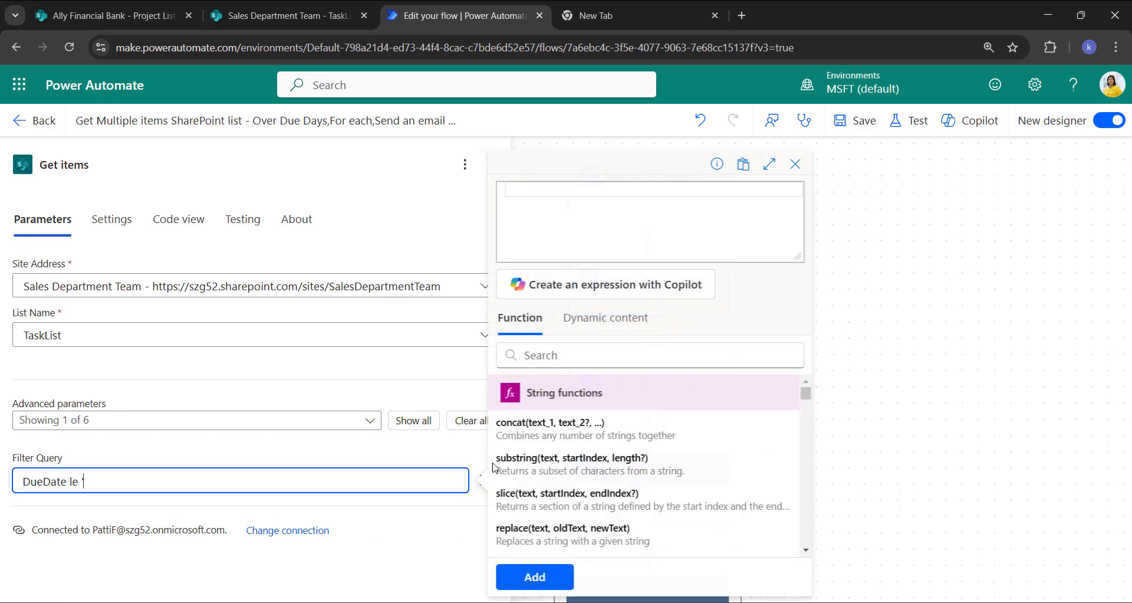
text(ut)
click(544, 204)
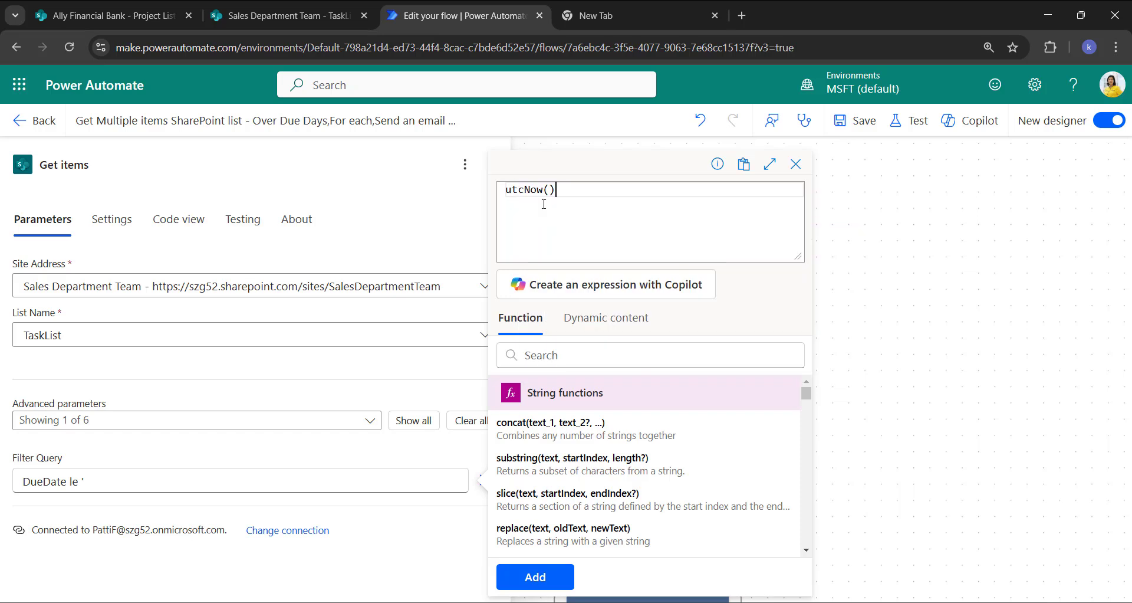
click(540, 578)
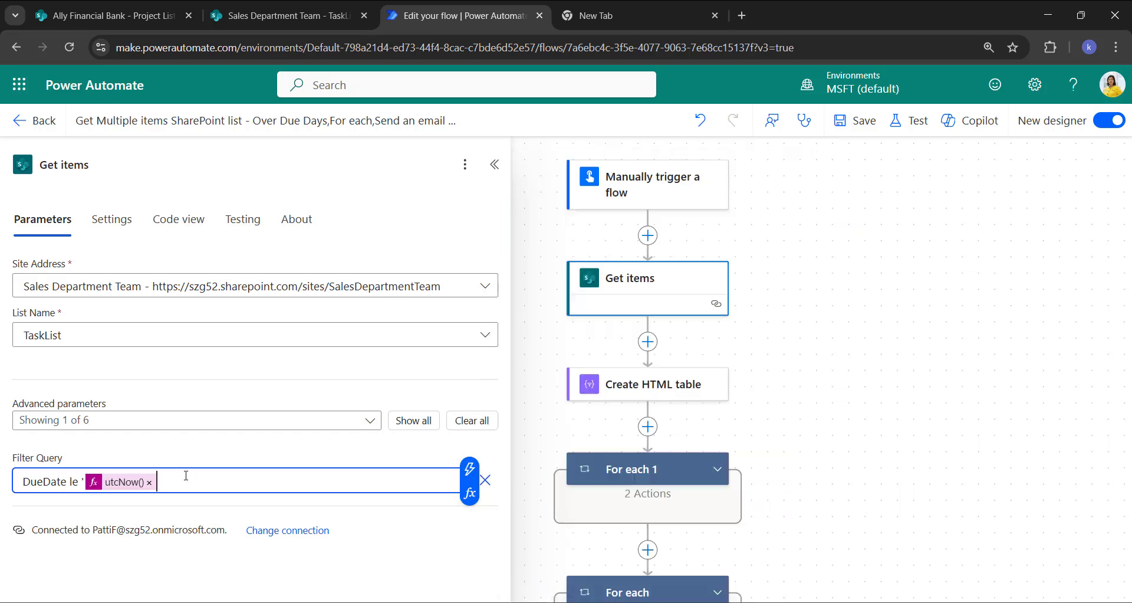
text(')
Step: Review the Create HTML table action's source and custom columns, and the div expression in the Compose - Over Due Days action
click(633, 394)
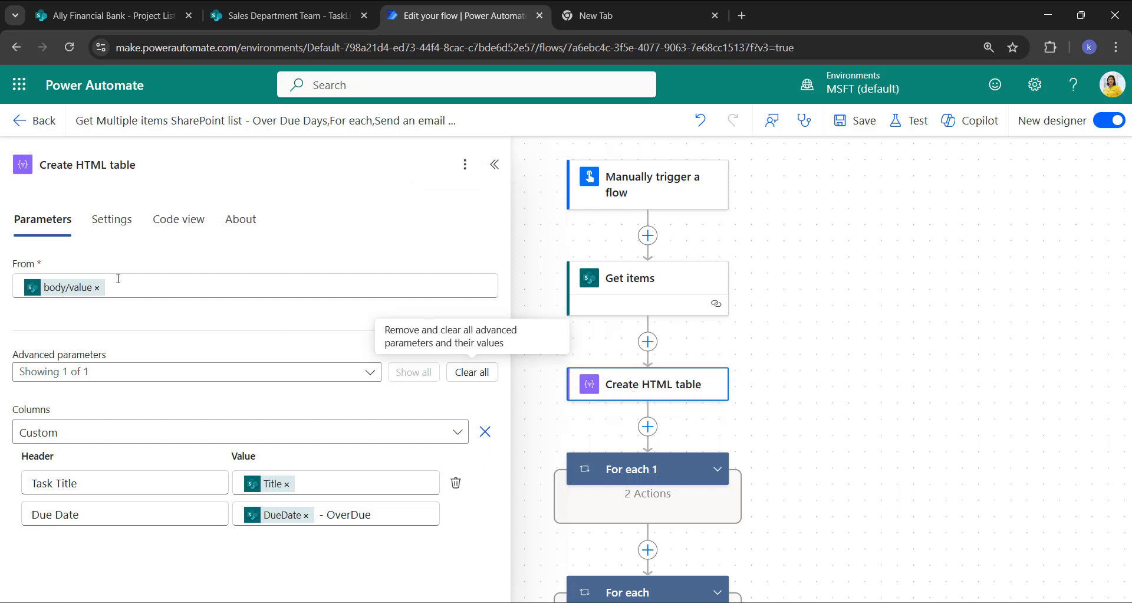
click(145, 289)
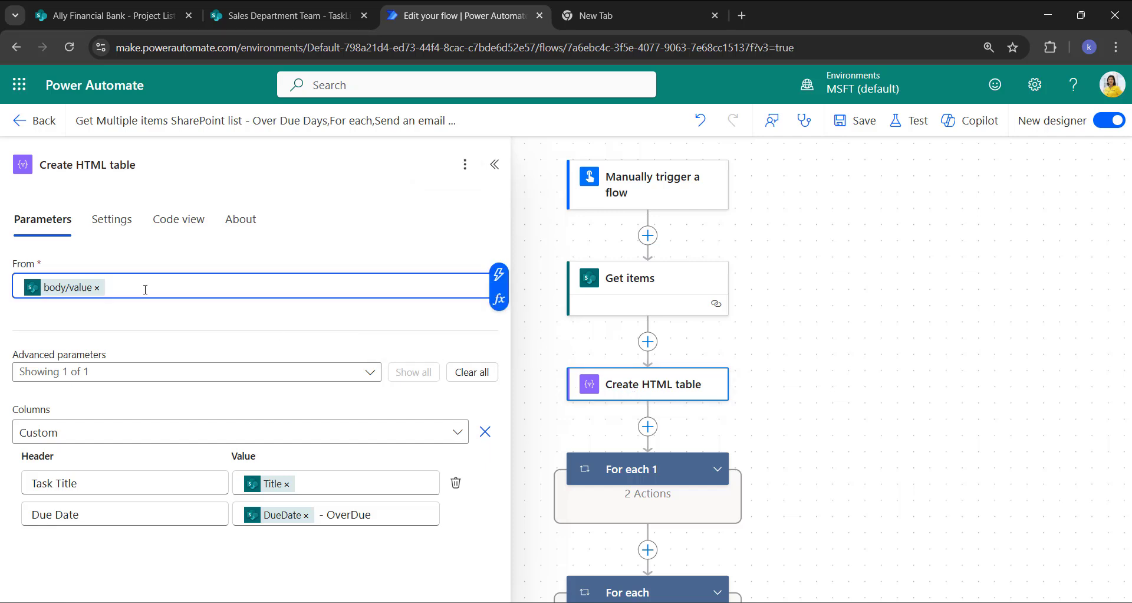
click(506, 275)
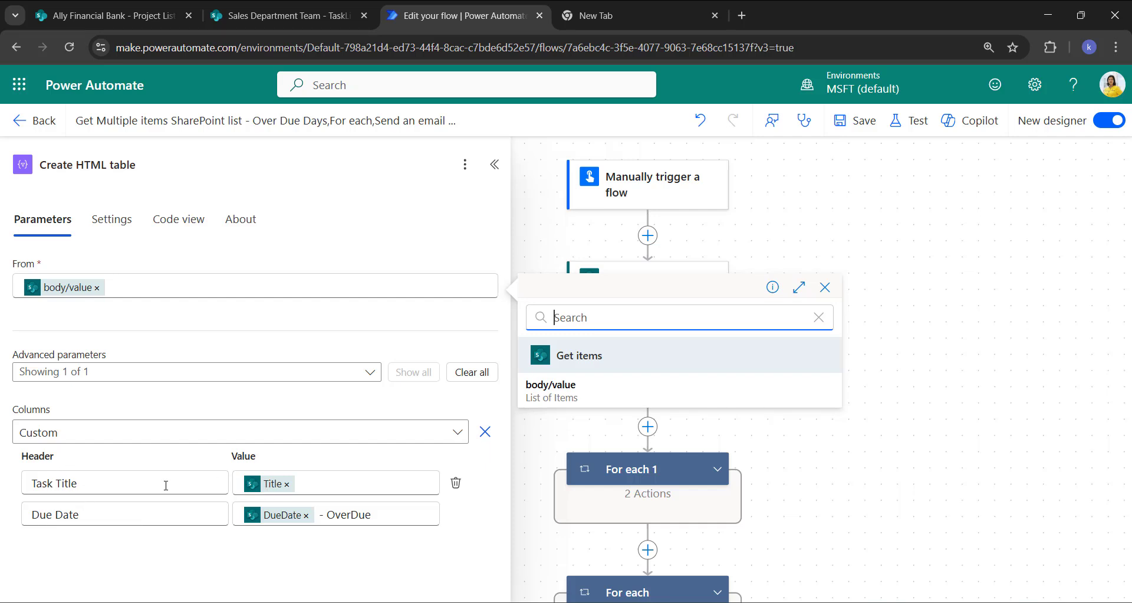
click(113, 491)
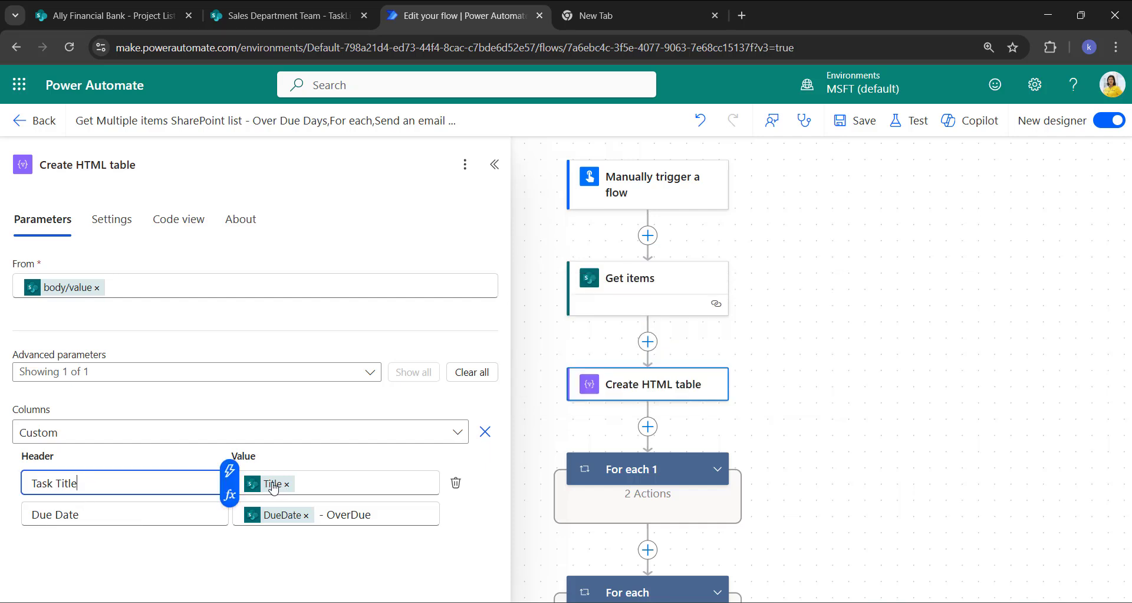
click(117, 506)
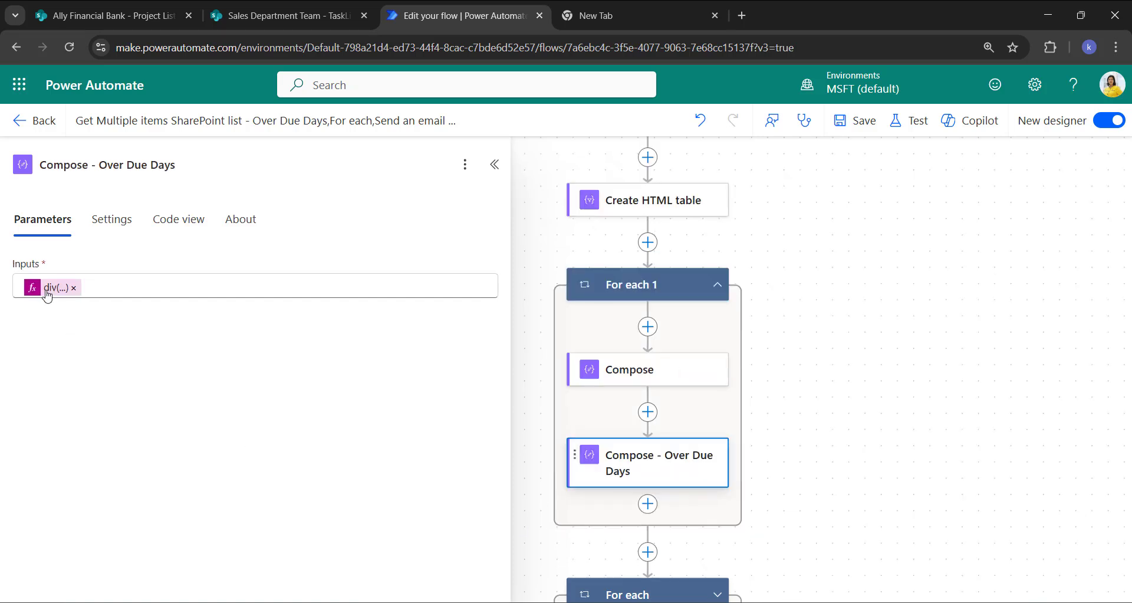
click(44, 295)
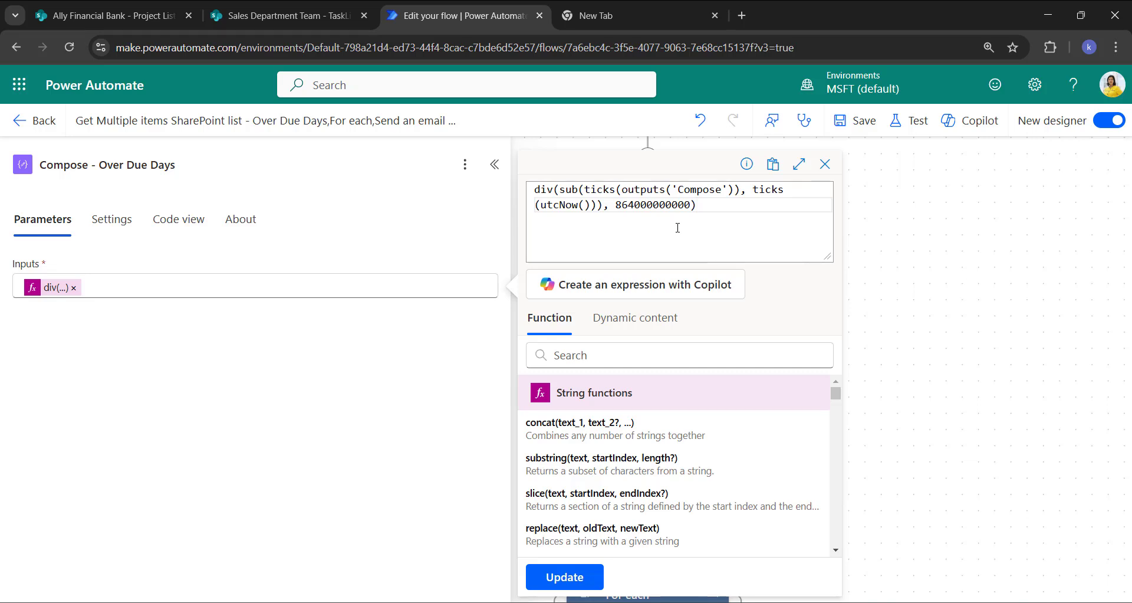
click(557, 576)
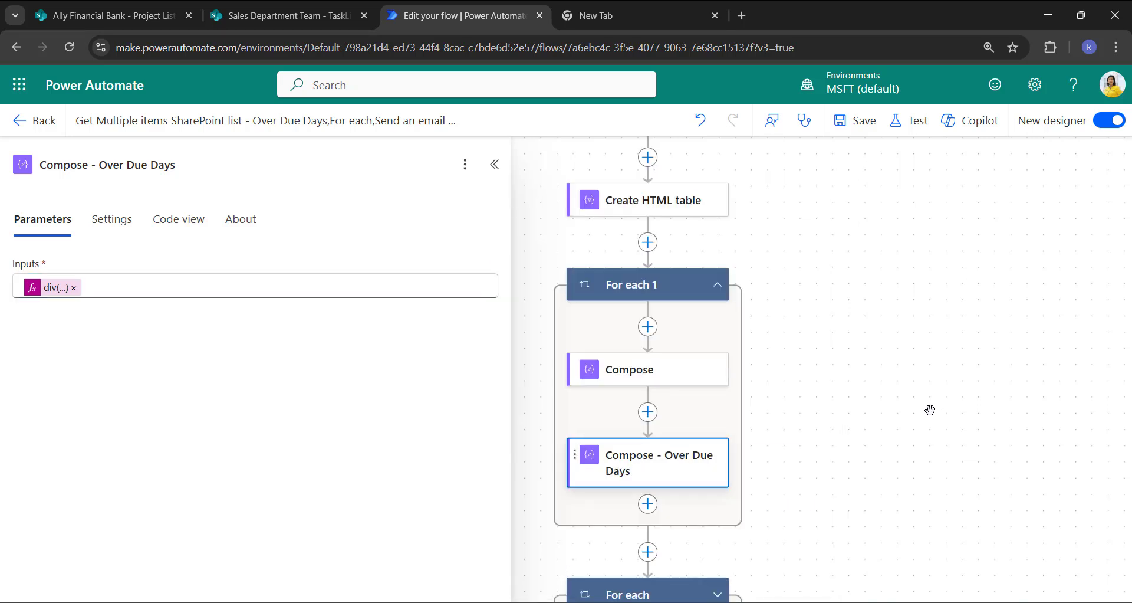
Step: In the Send an email (V2) action inside For each, delete the stray text "on any obstacles that you're" after the Output token in the body
scroll(738, 470, down, 3)
click(718, 451)
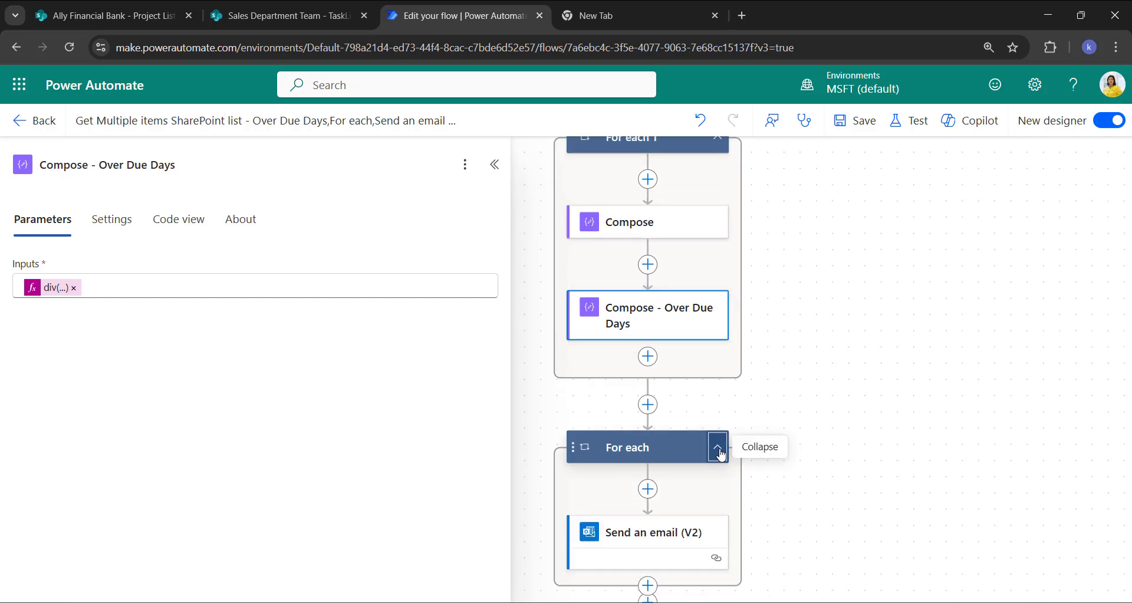
click(652, 534)
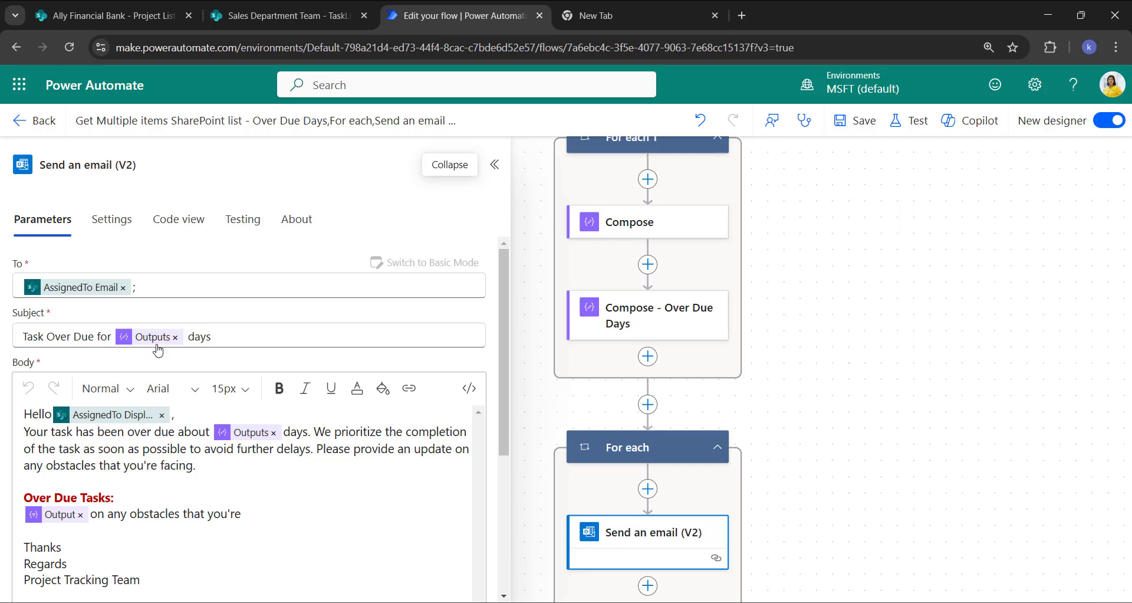
mouse_move(158, 350)
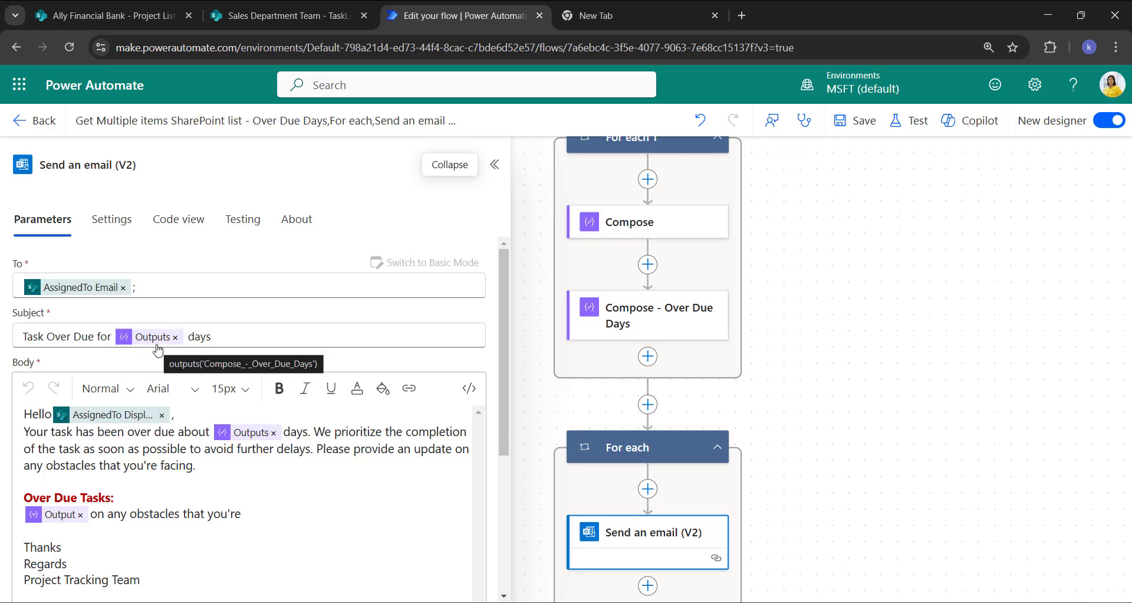
scroll(68, 447, down, 1)
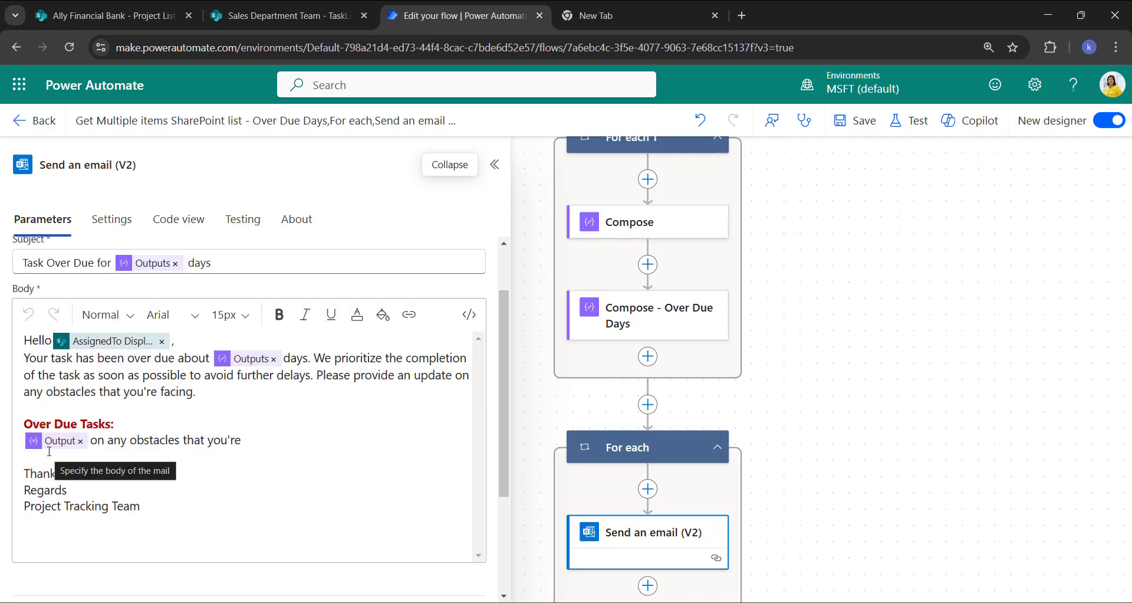
click(89, 440)
key(shift+End)
key(Delete)
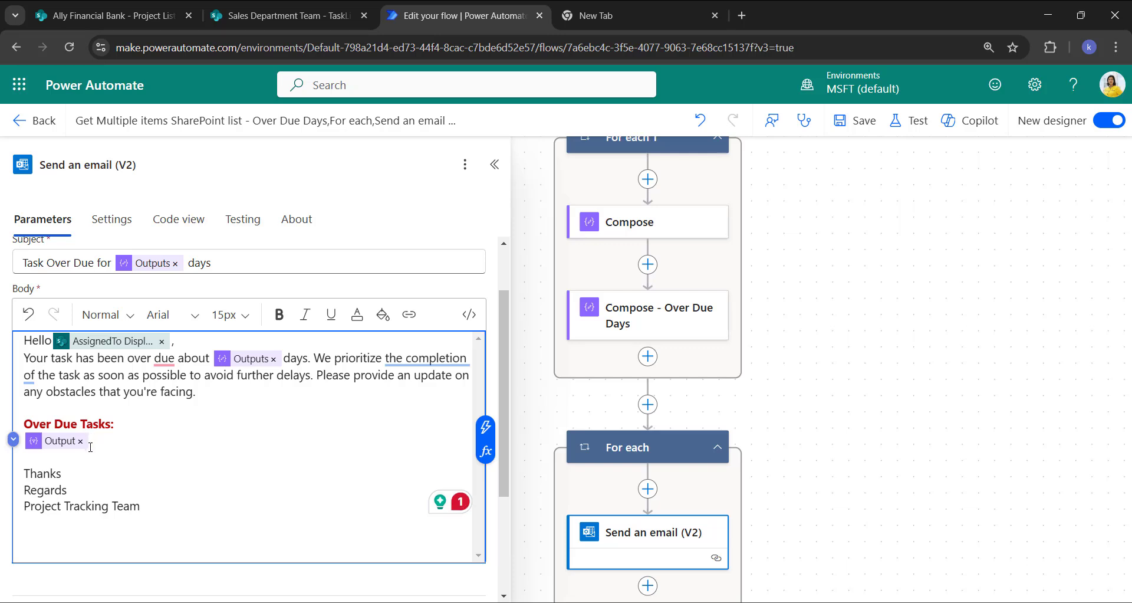
Step: Save the flow and run a manual test of it
scroll(649, 259, up, 3)
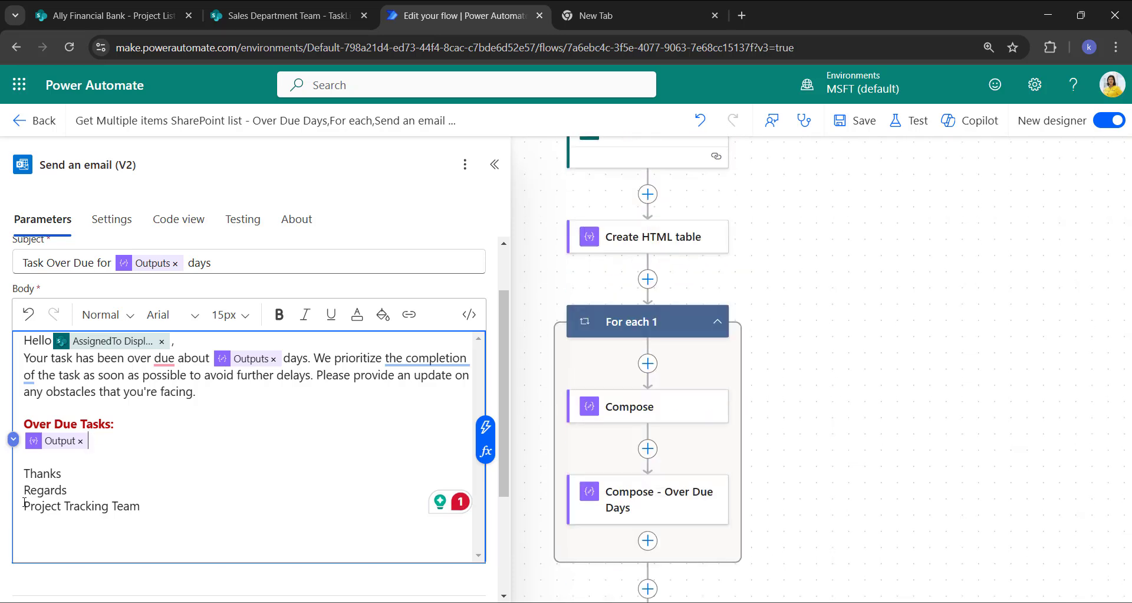
scroll(177, 448, down, 3)
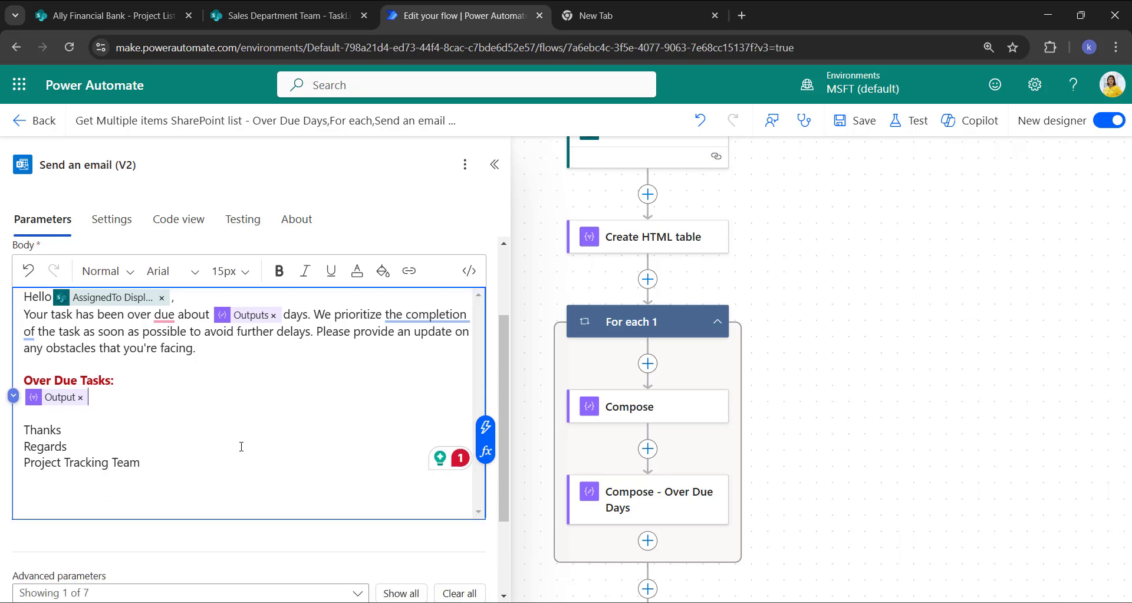
scroll(708, 431, down, 10)
click(864, 121)
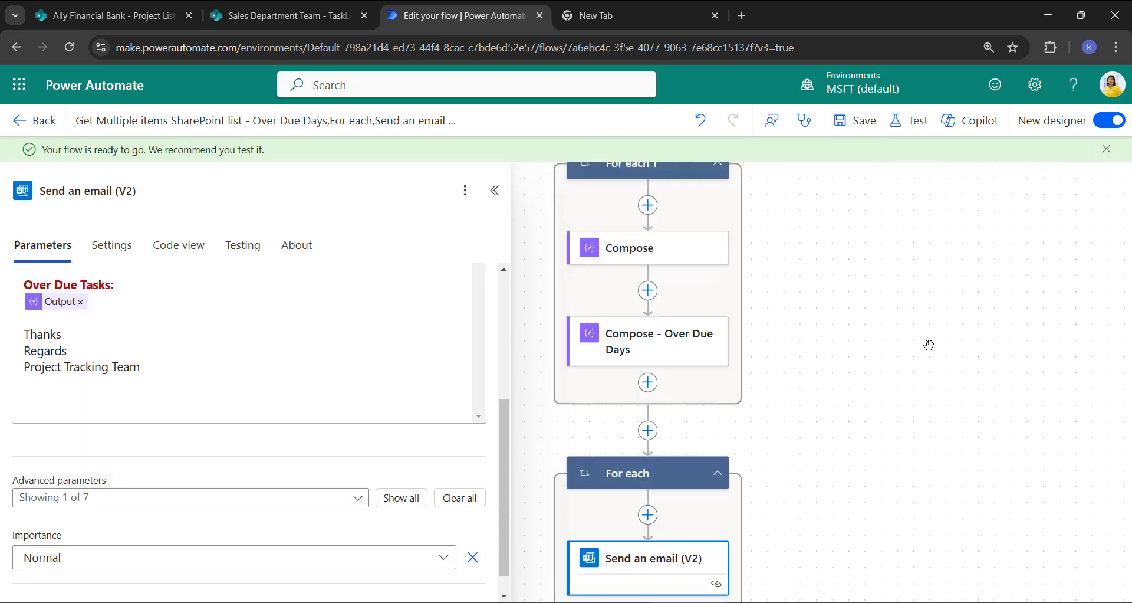
click(913, 125)
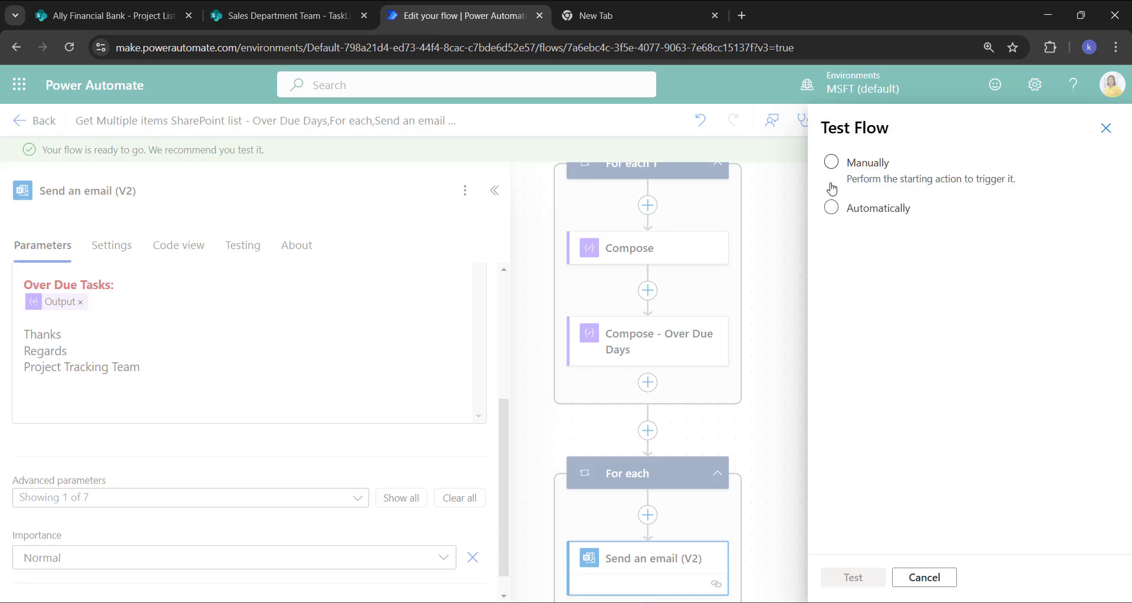
click(833, 165)
click(852, 579)
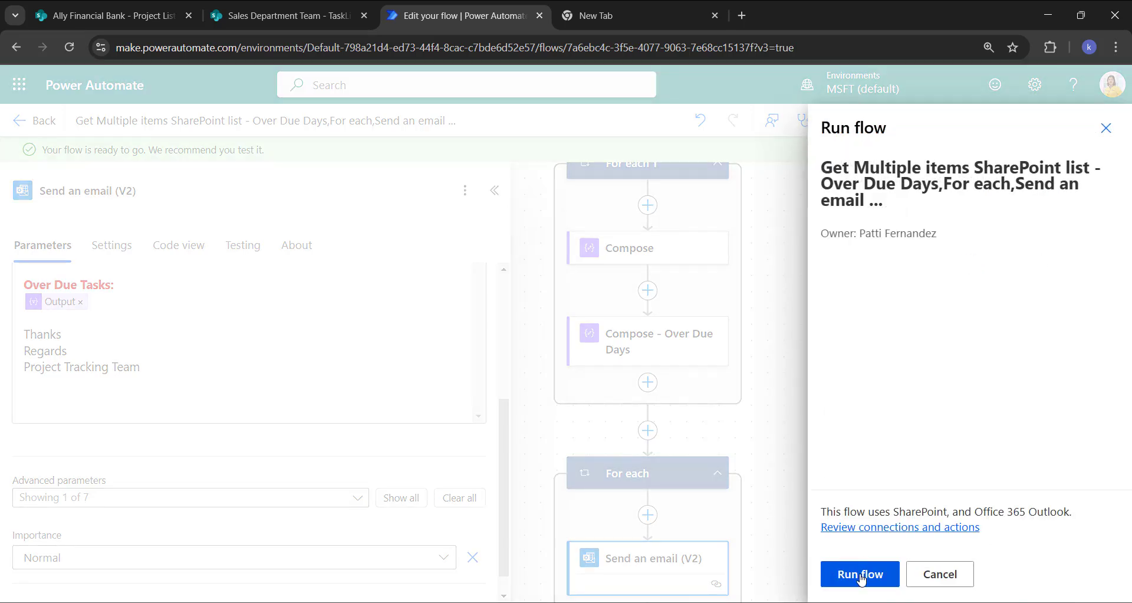
click(862, 575)
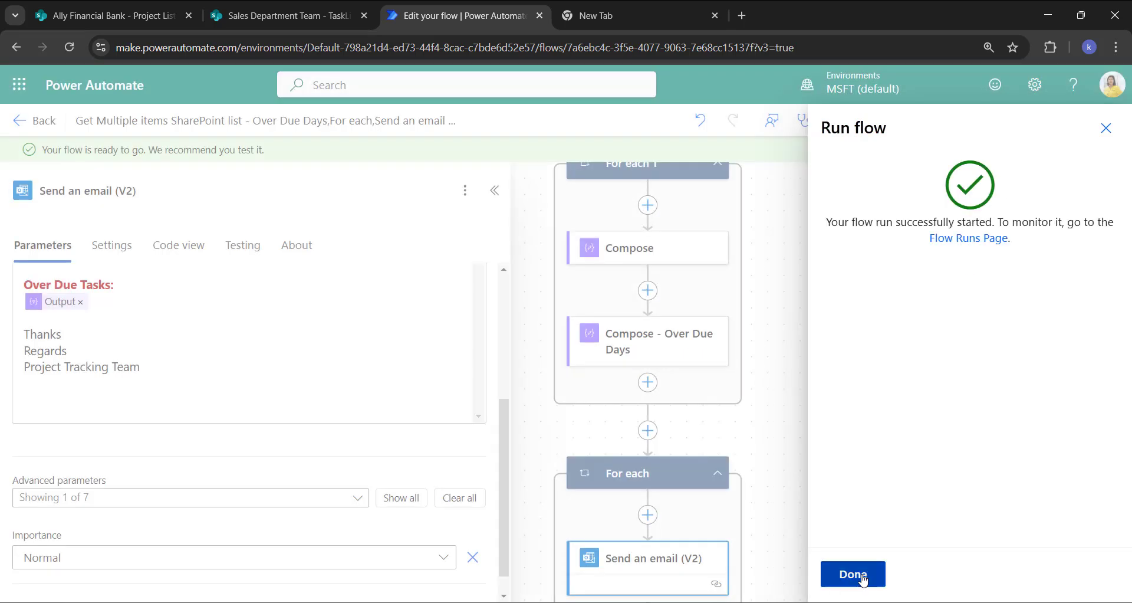
click(862, 575)
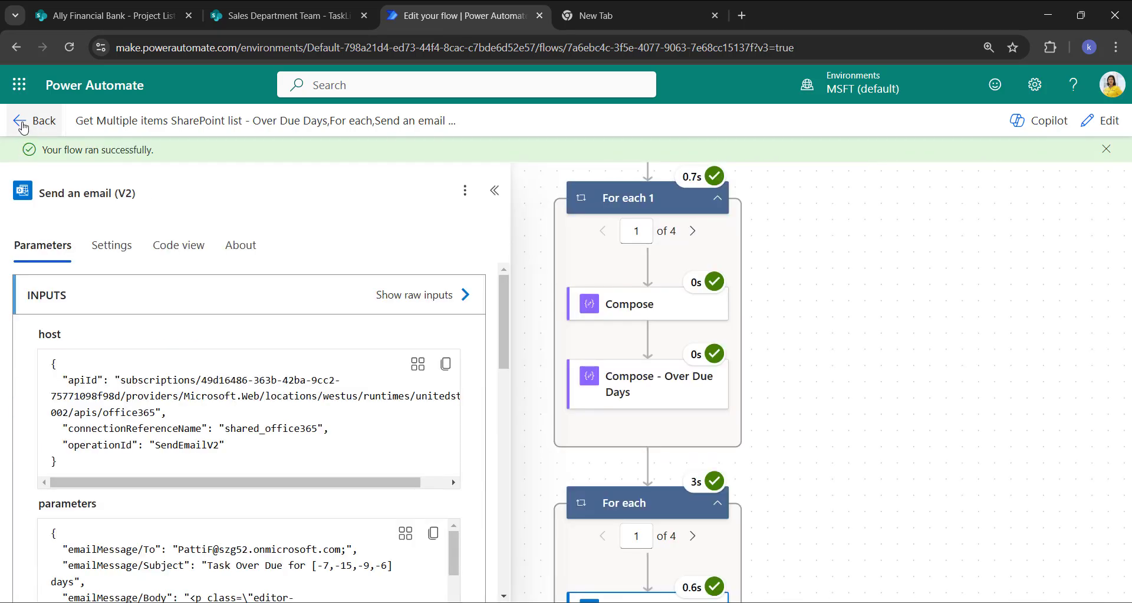
Step: Switch to Outlook to check the overdue-task email sent by the flow, and return to the Power Automate run
click(19, 89)
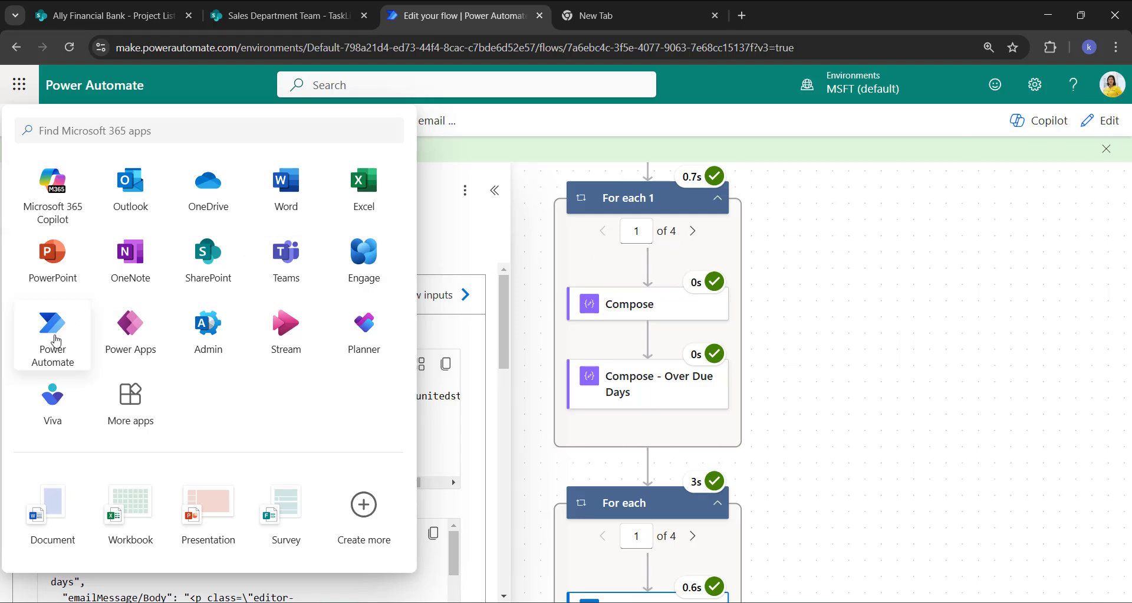
click(129, 186)
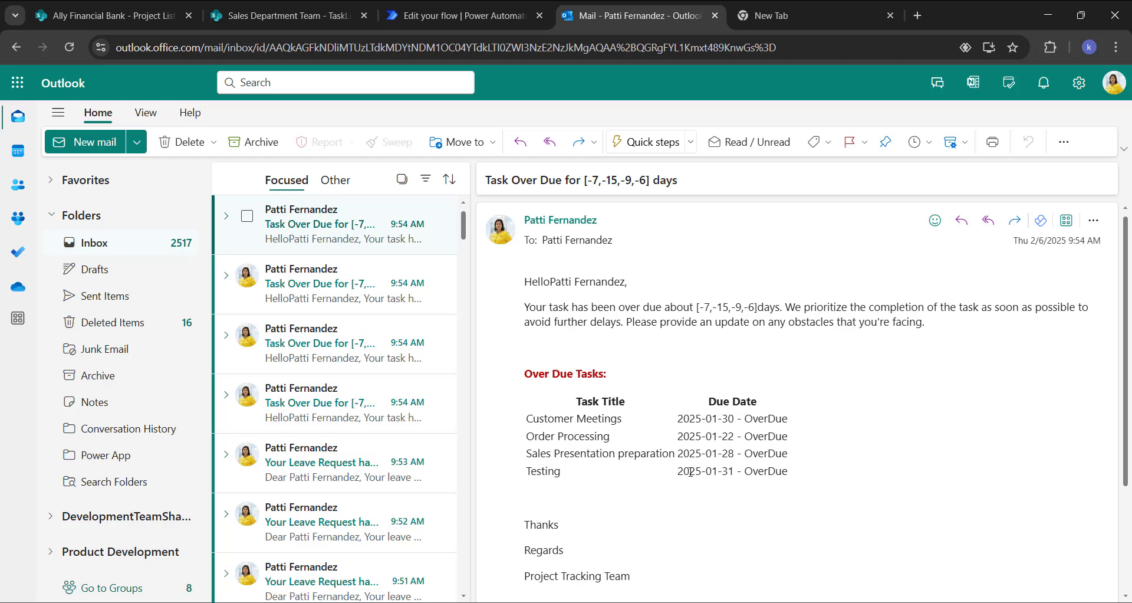
key(ctrl+shift+Tab)
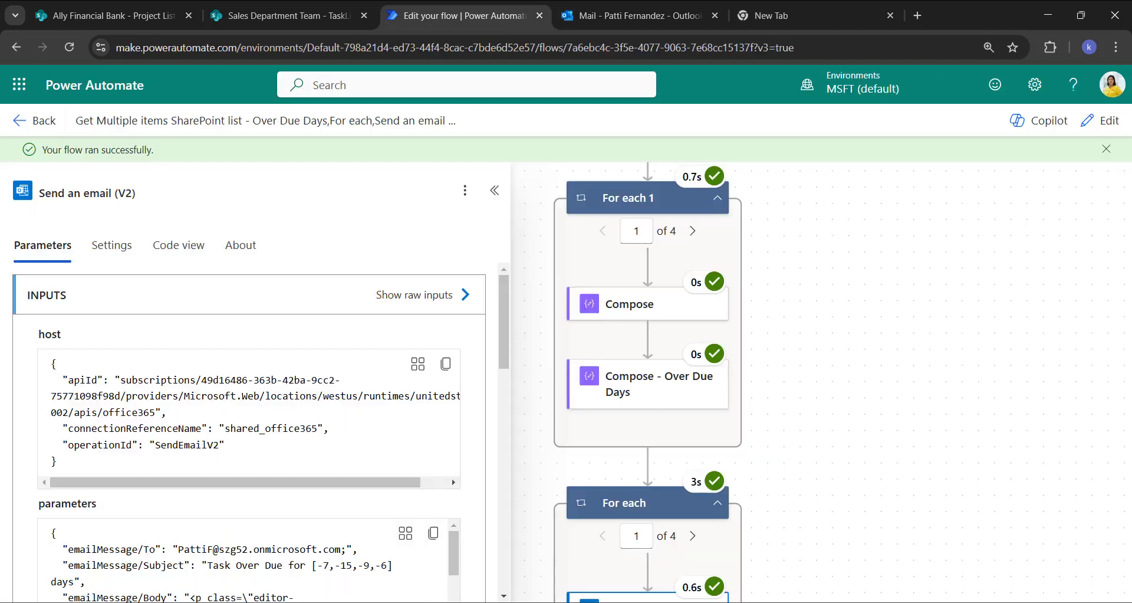